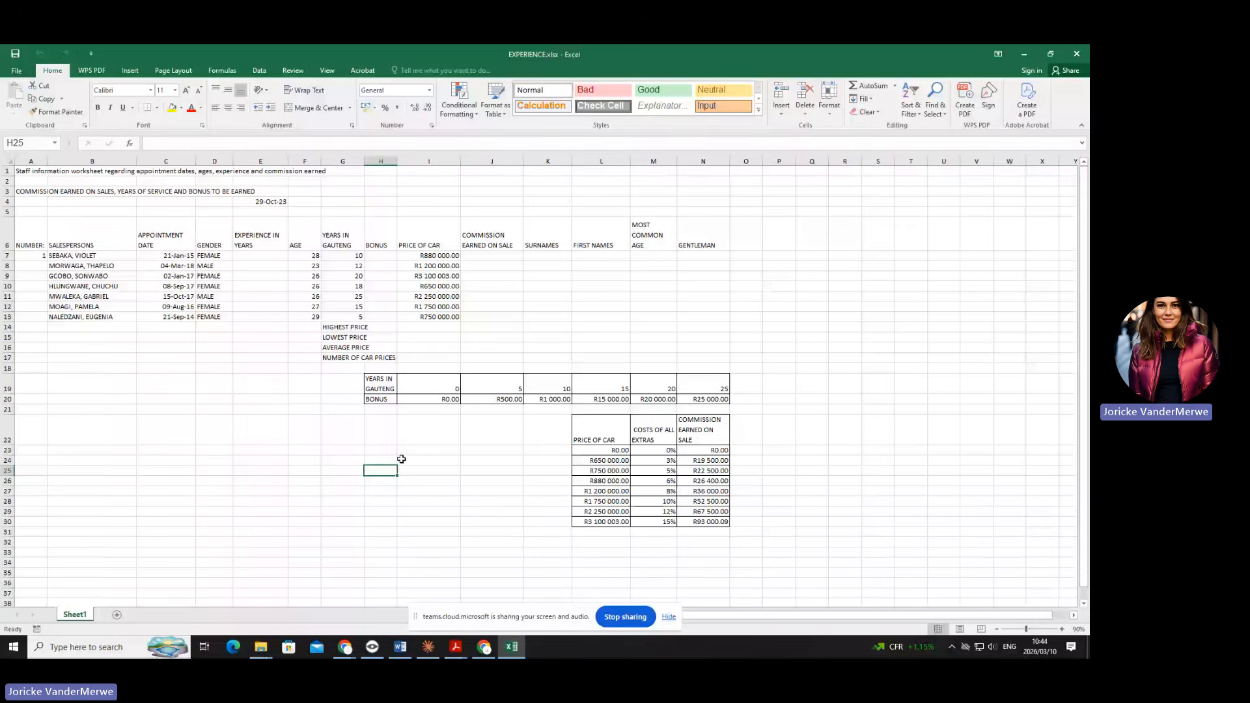
# In a new Chrome tab, search Google for "property 24" and open the Property24 website from the results.
pyautogui.click(483, 651)
pyautogui.hotkey('ctrl', 't')
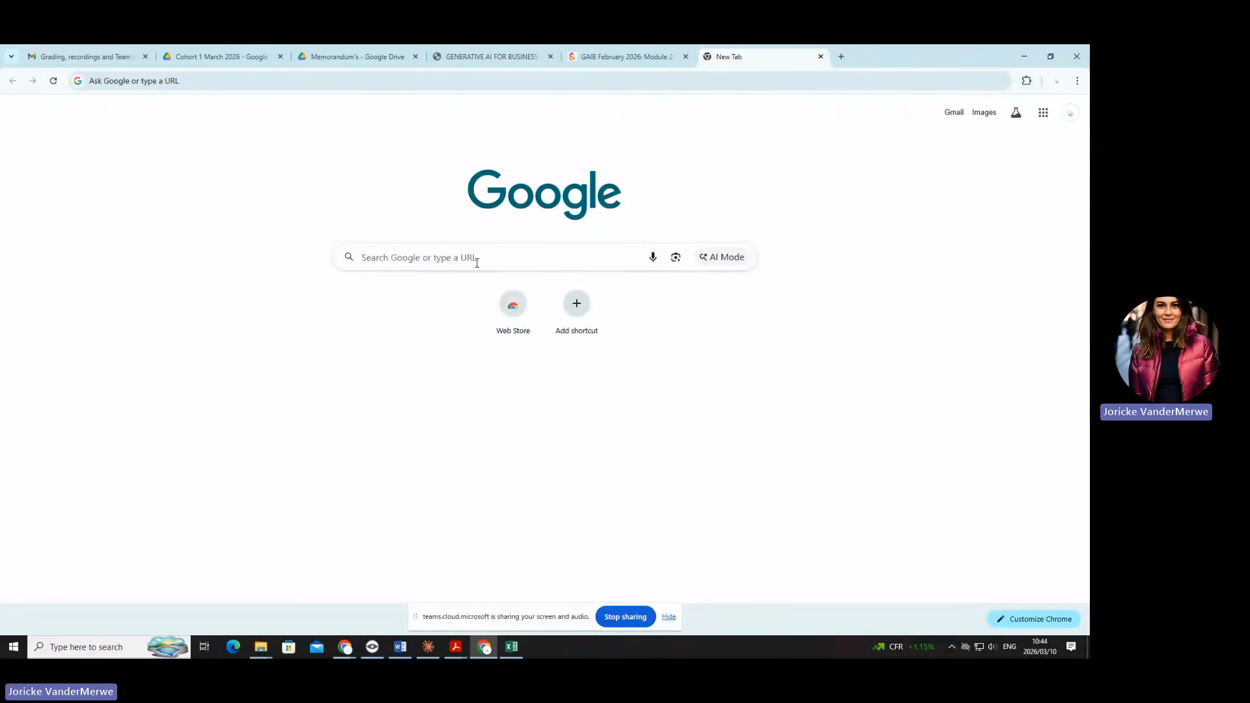
pyautogui.click(434, 267)
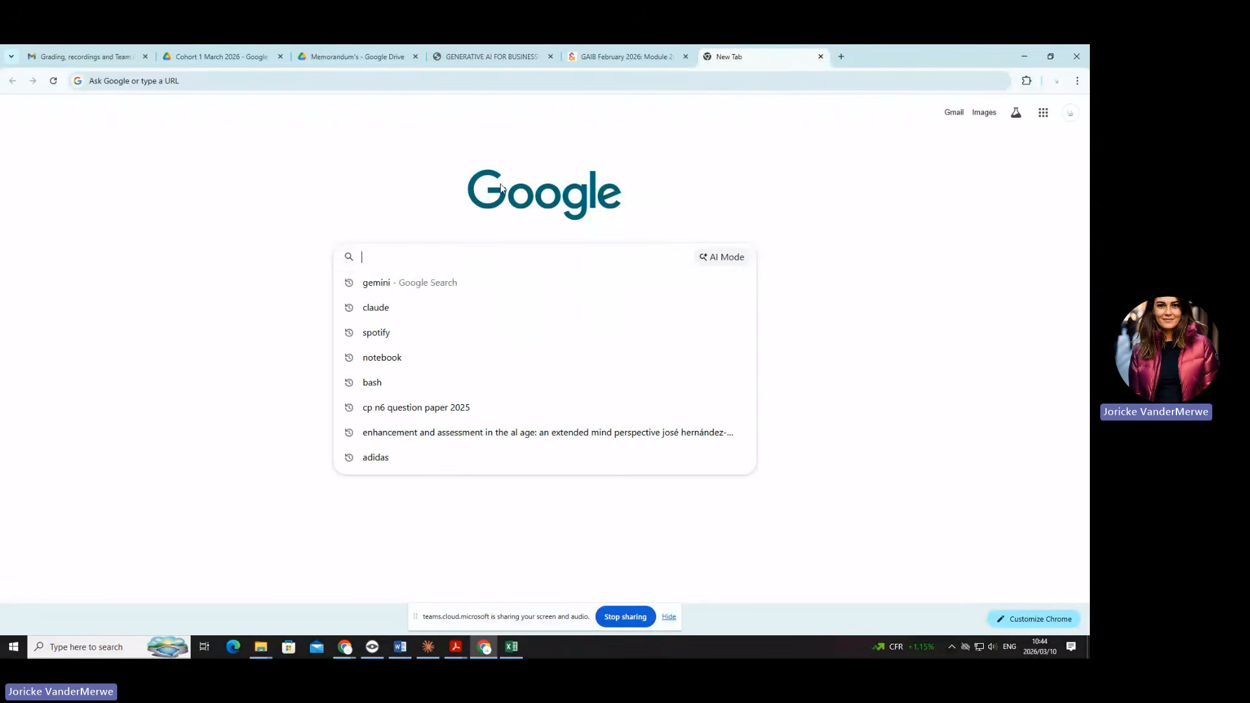
pyautogui.write('property')
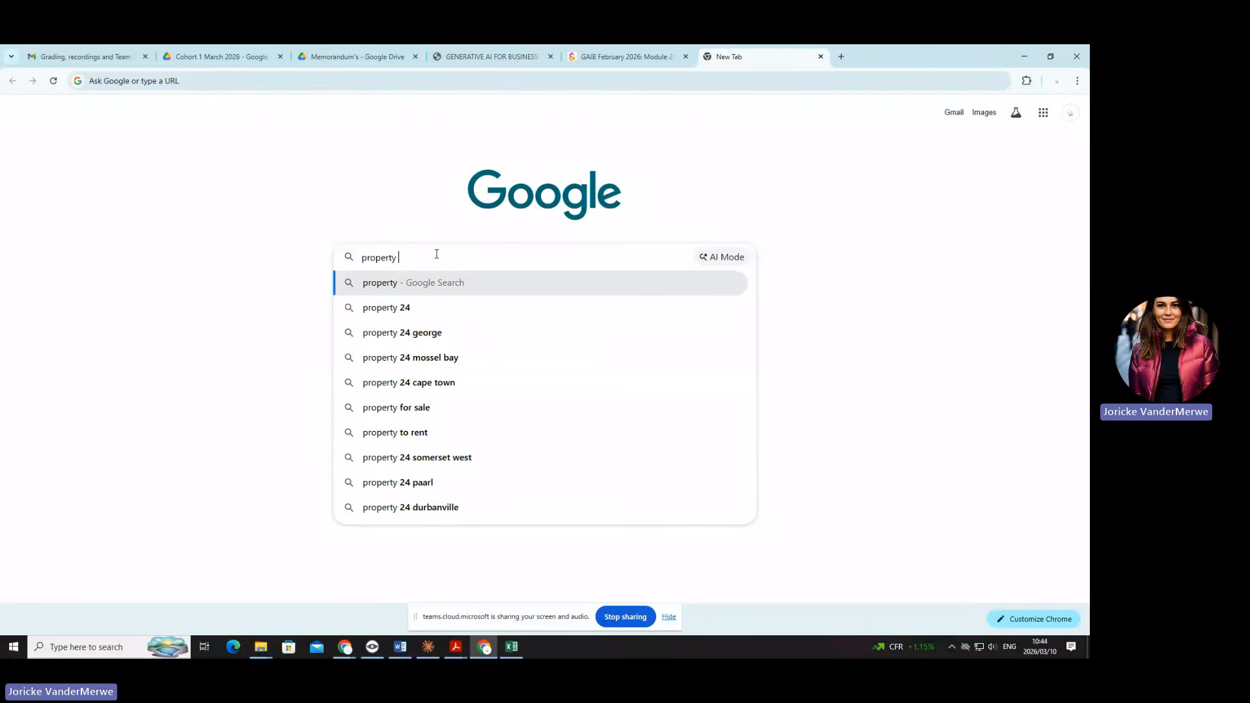
pyautogui.write(' 20')
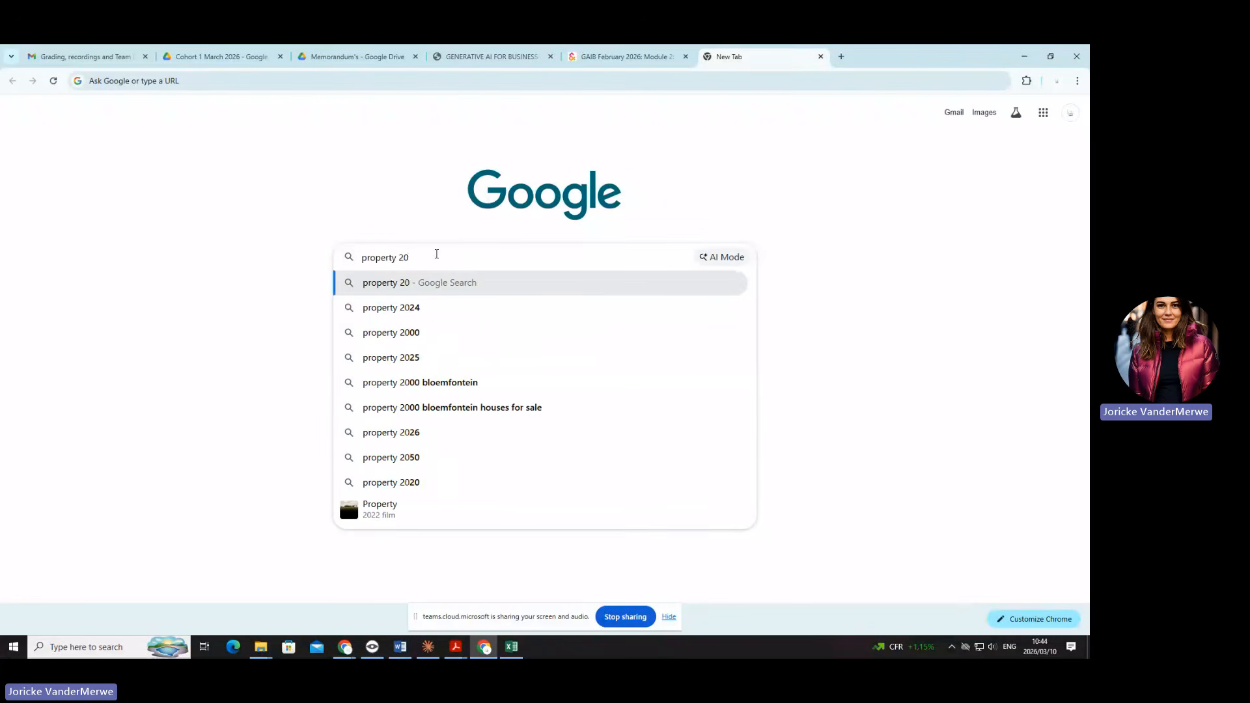
pyautogui.press('BackSpace')
pyautogui.write('4')
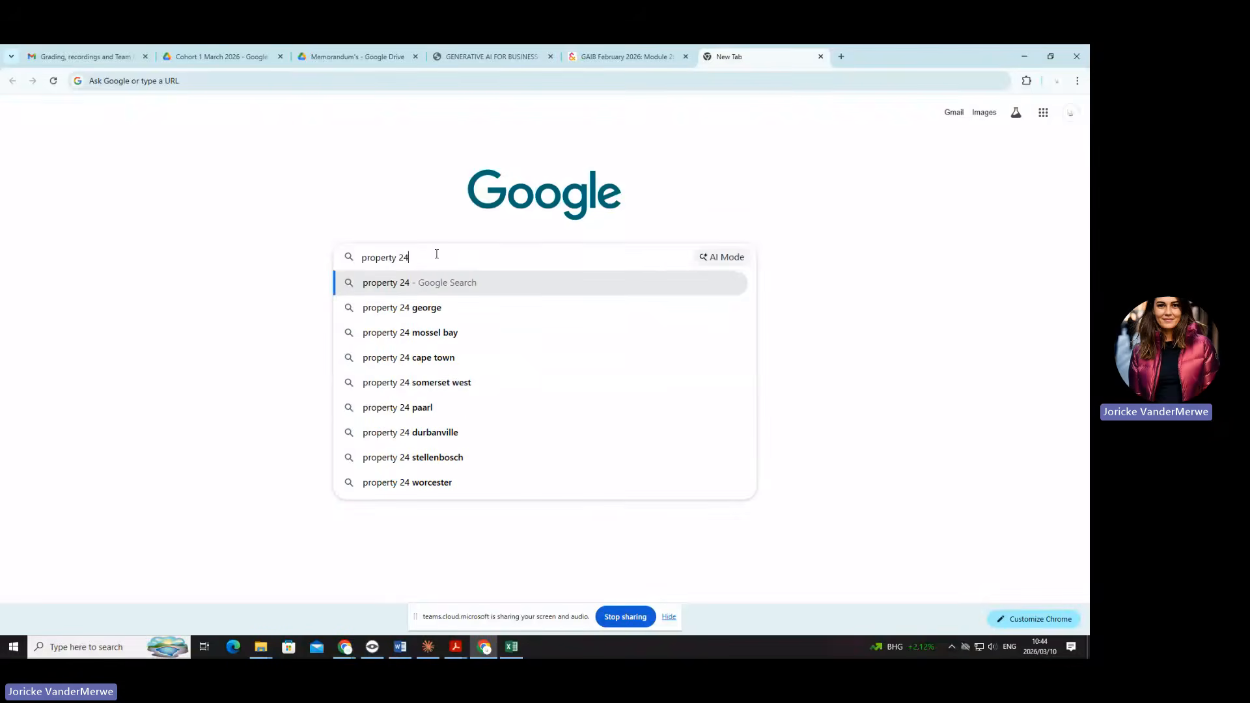
pyautogui.press('Return')
pyautogui.scroll(-3, 132, 566)
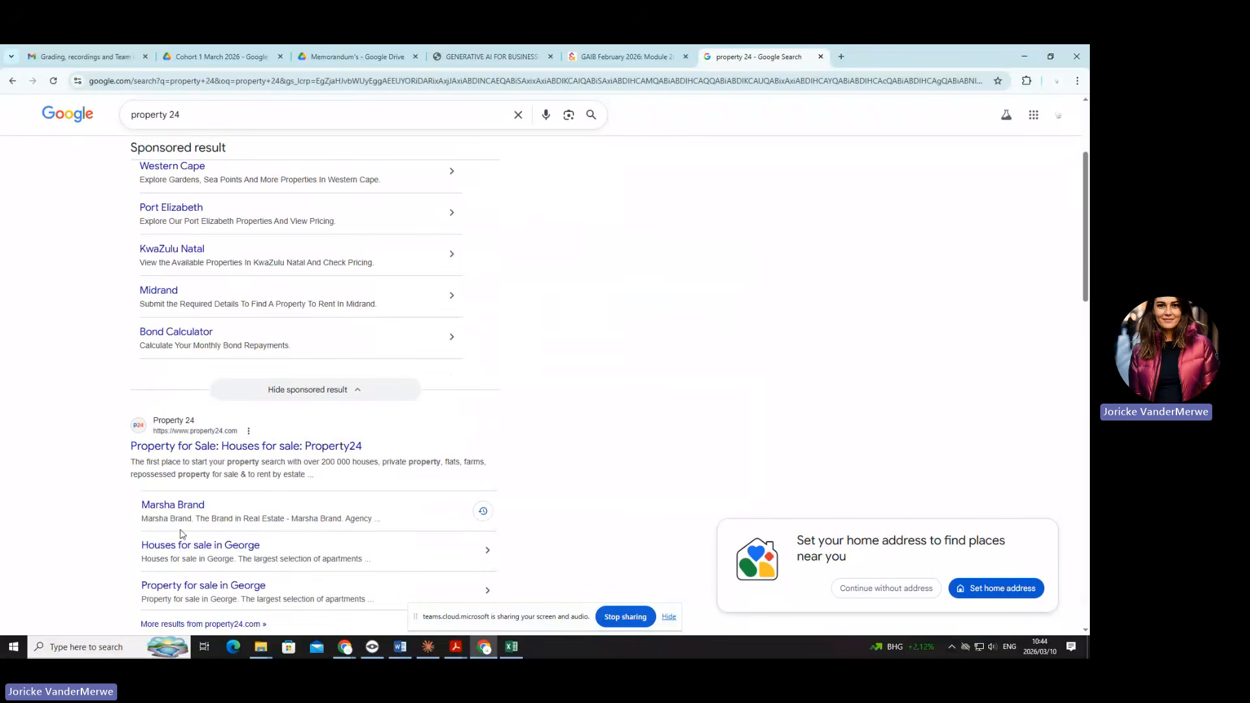
pyautogui.click(209, 438)
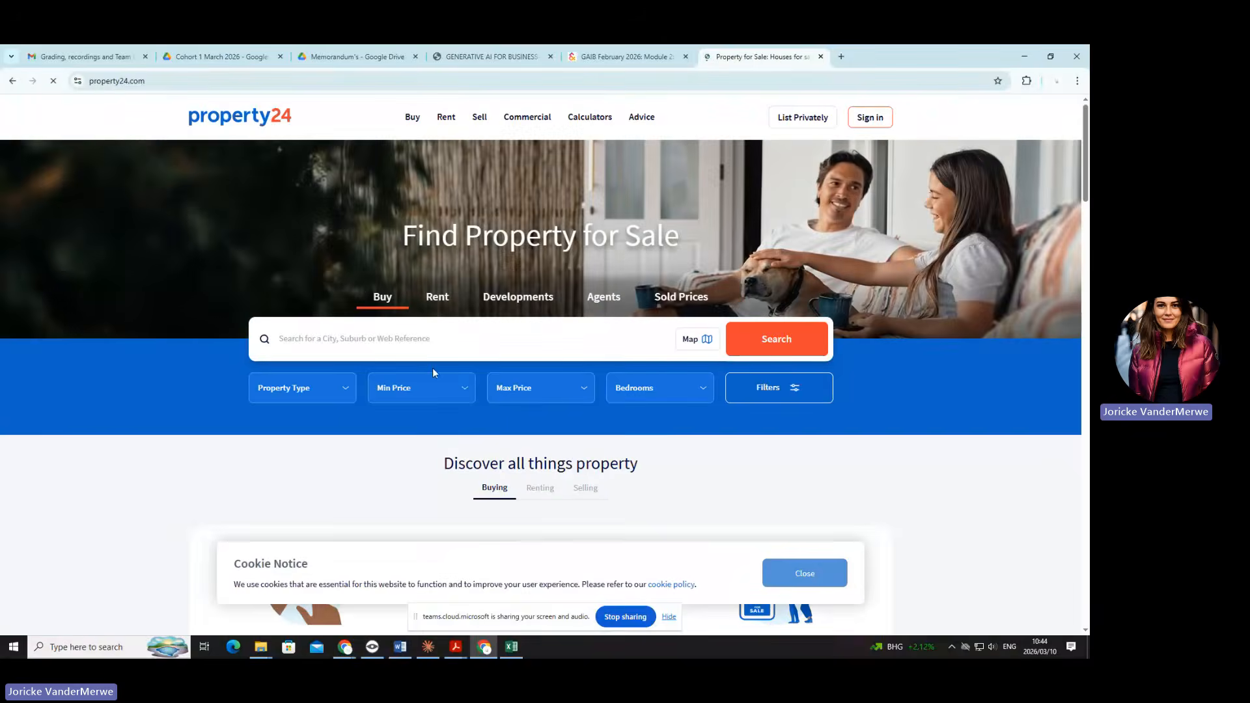
# Set the property-for-sale search location to the city Stellenbosch, Western Cape.
pyautogui.click(415, 337)
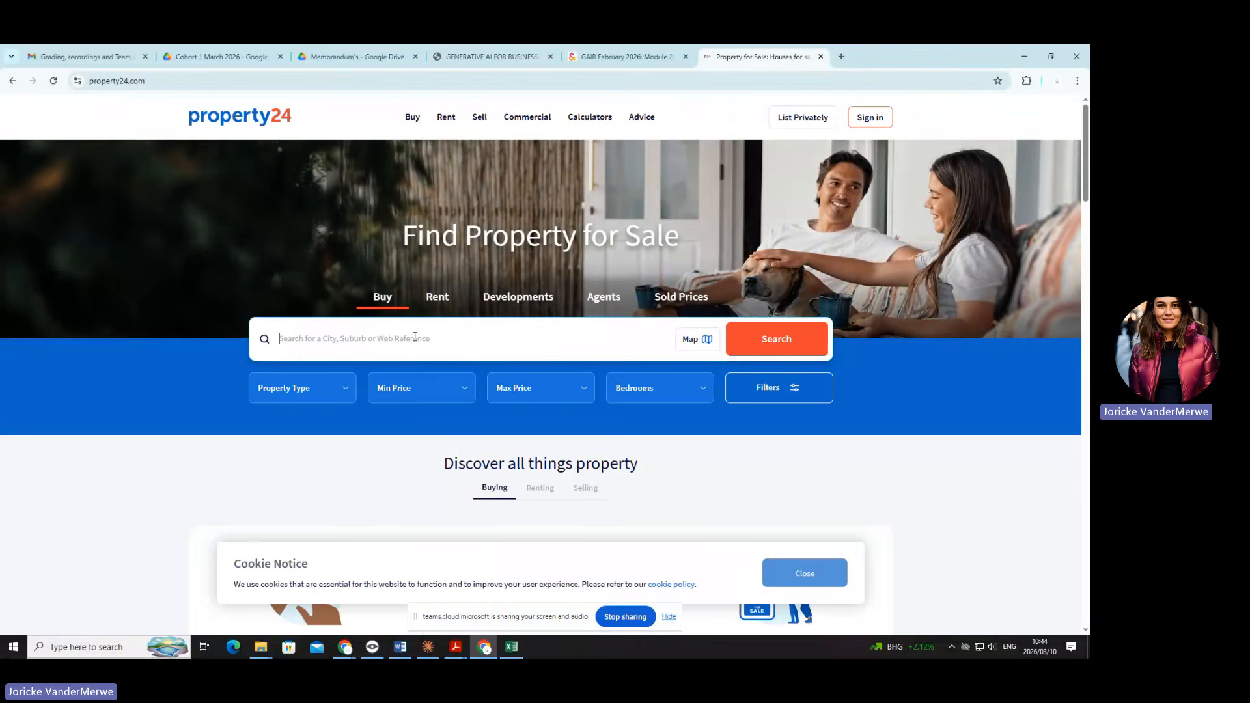
pyautogui.write('Stekk')
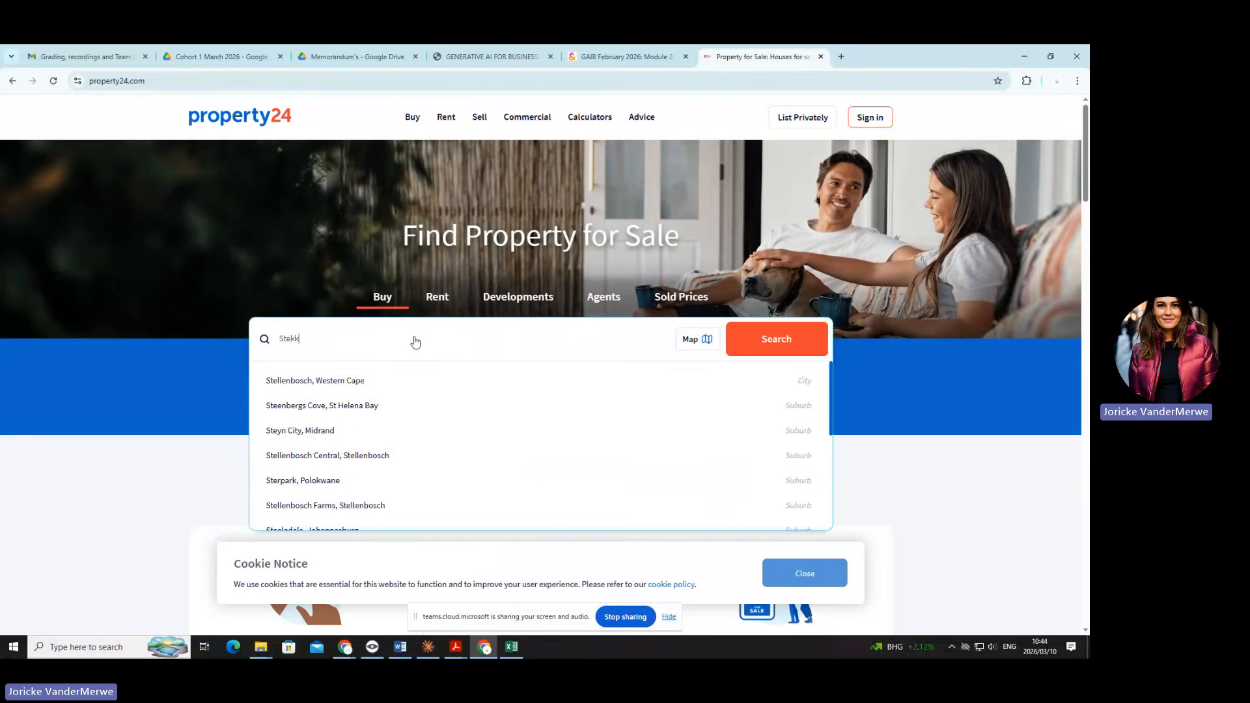
pyautogui.press('BackSpace')
pyautogui.press('BackSpace')
pyautogui.write('llenb')
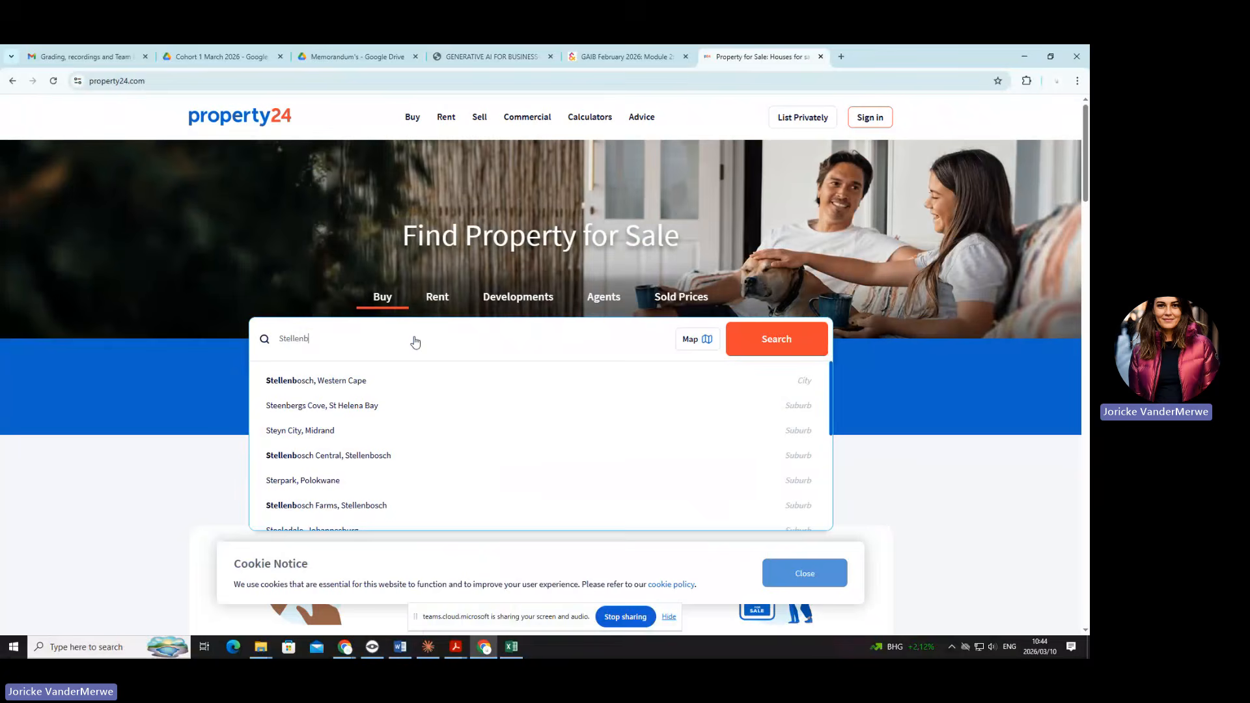
pyautogui.write('osch')
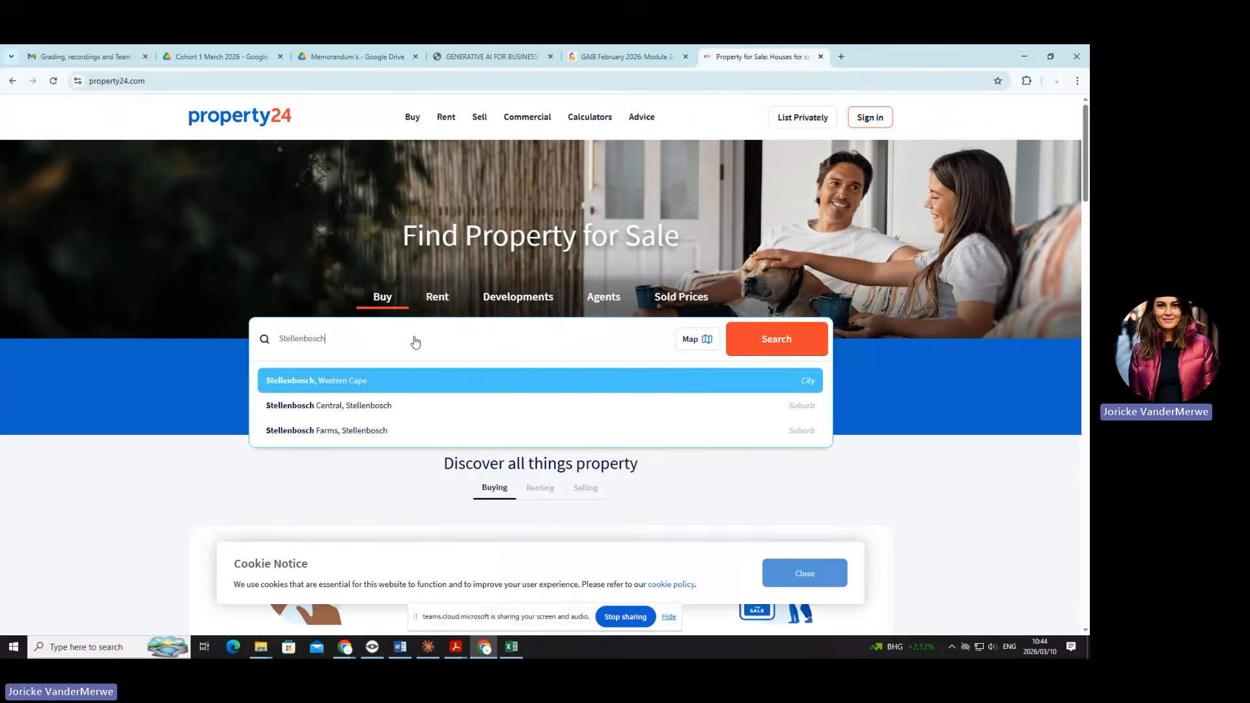
pyautogui.click(397, 381)
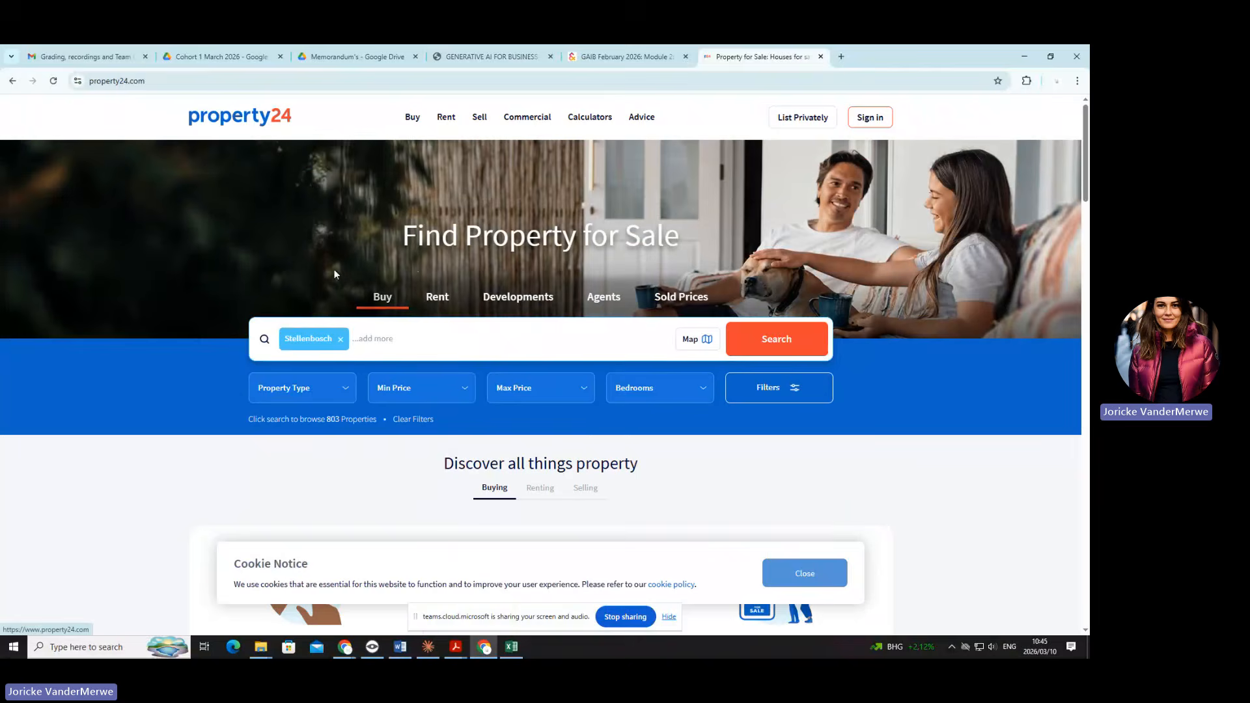
# Restrict the property type to House and Apartment / Flat.
pyautogui.click(292, 389)
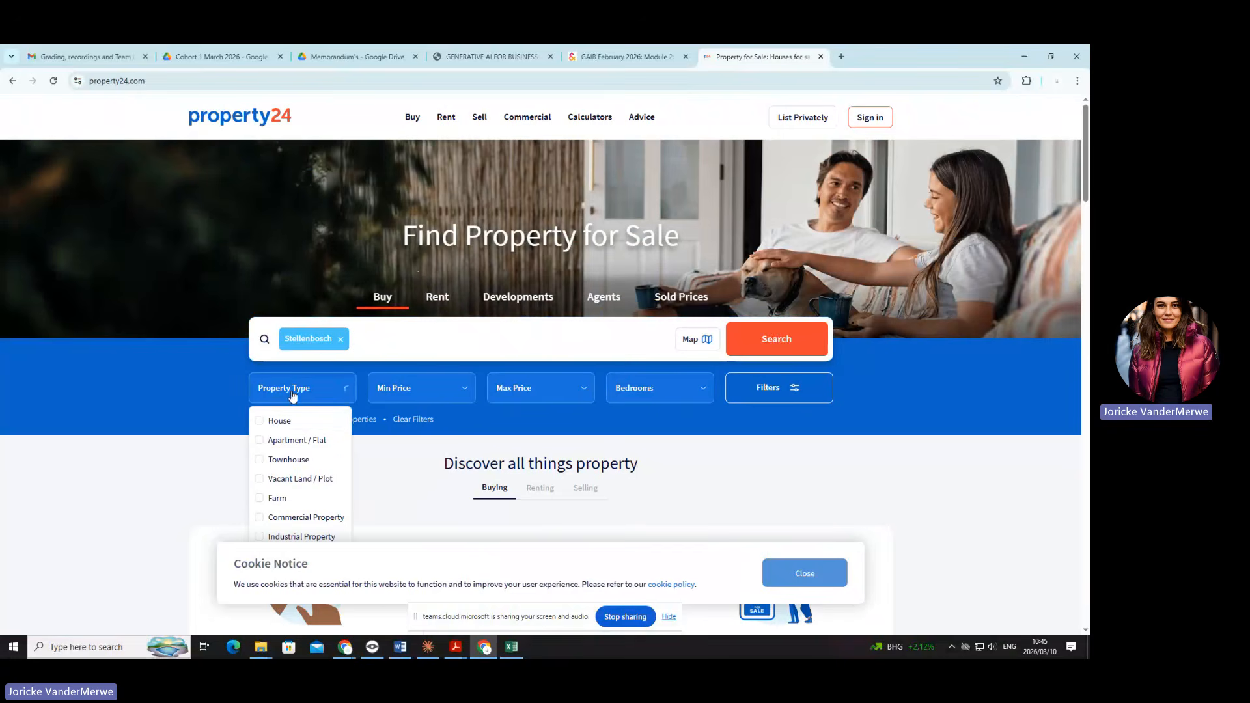
pyautogui.click(260, 422)
pyautogui.click(260, 441)
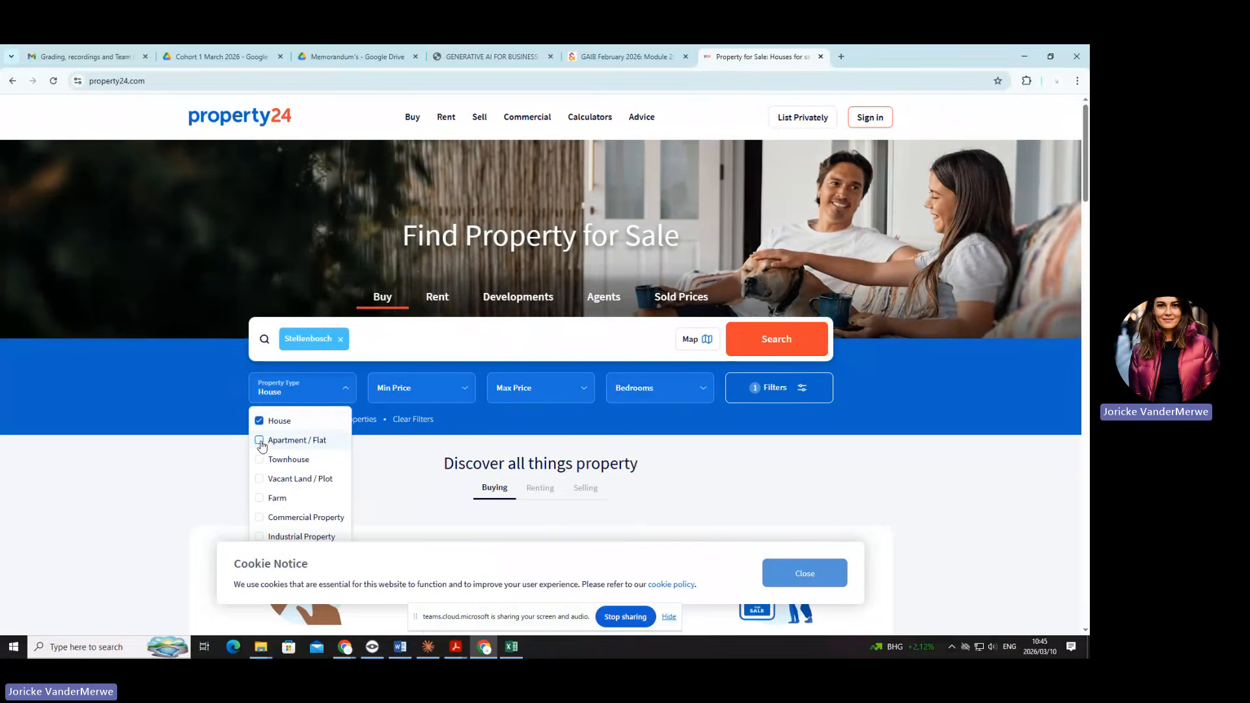
# Set the price range to a minimum of R 1 000 000 and a maximum of R 3 000 000.
pyautogui.click(418, 389)
pyautogui.scroll(-6, 412, 502)
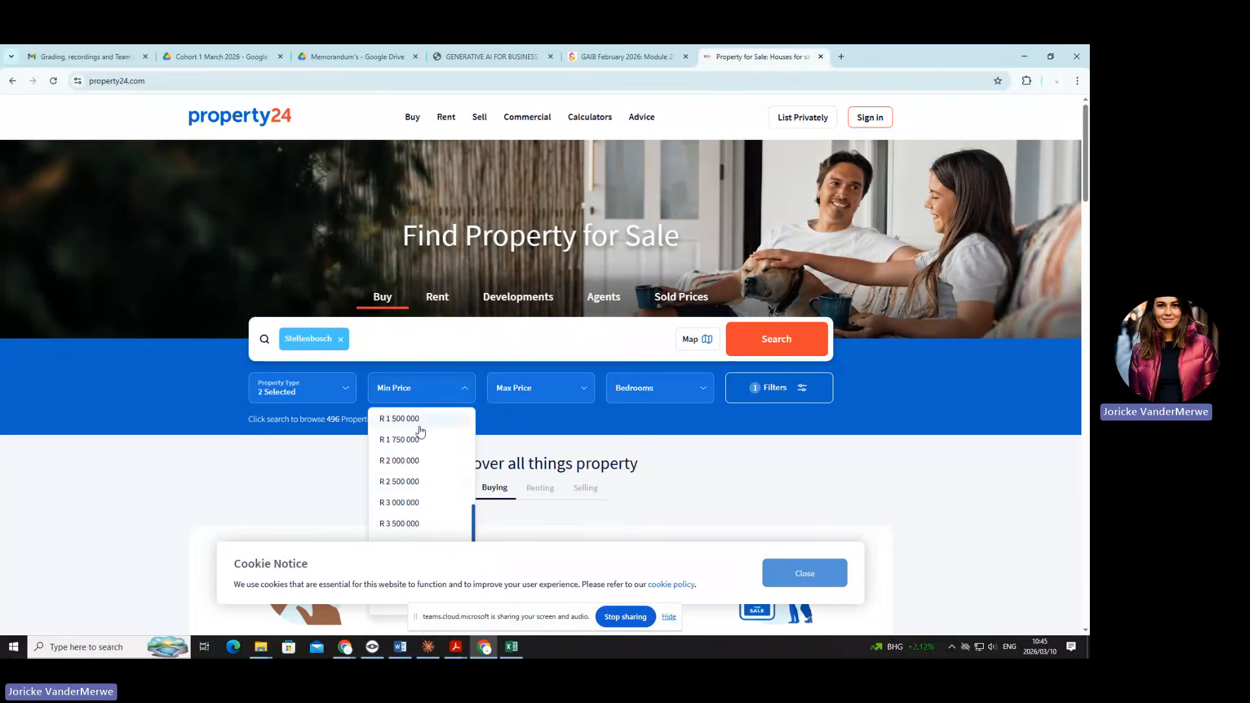
pyautogui.scroll(3, 414, 455)
pyautogui.scroll(-2, 416, 536)
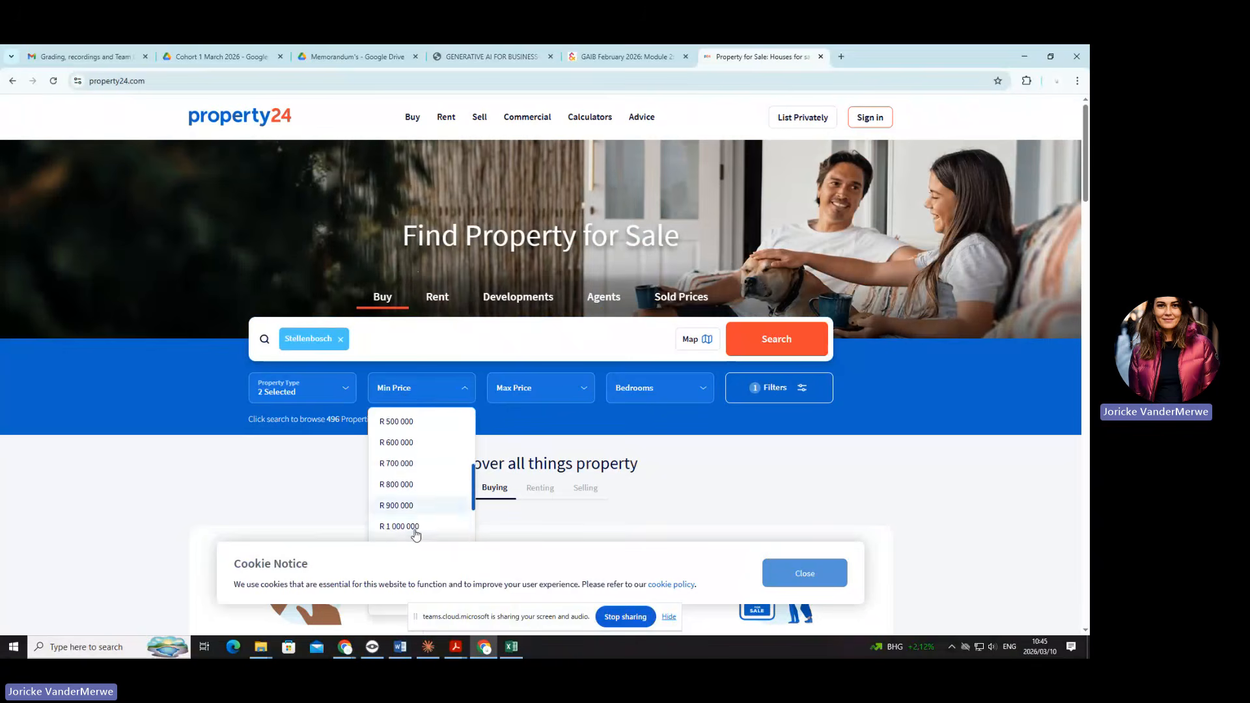
pyautogui.click(406, 490)
pyautogui.click(507, 394)
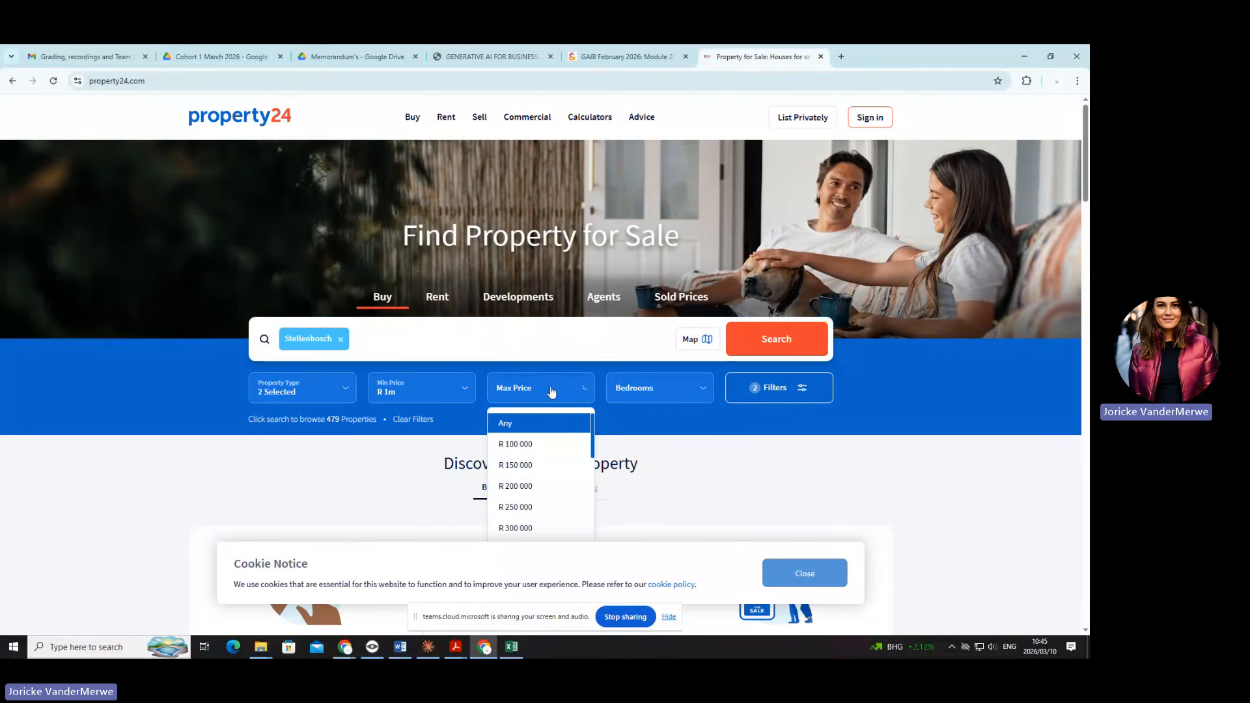
pyautogui.scroll(-8, 546, 514)
pyautogui.scroll(3, 547, 519)
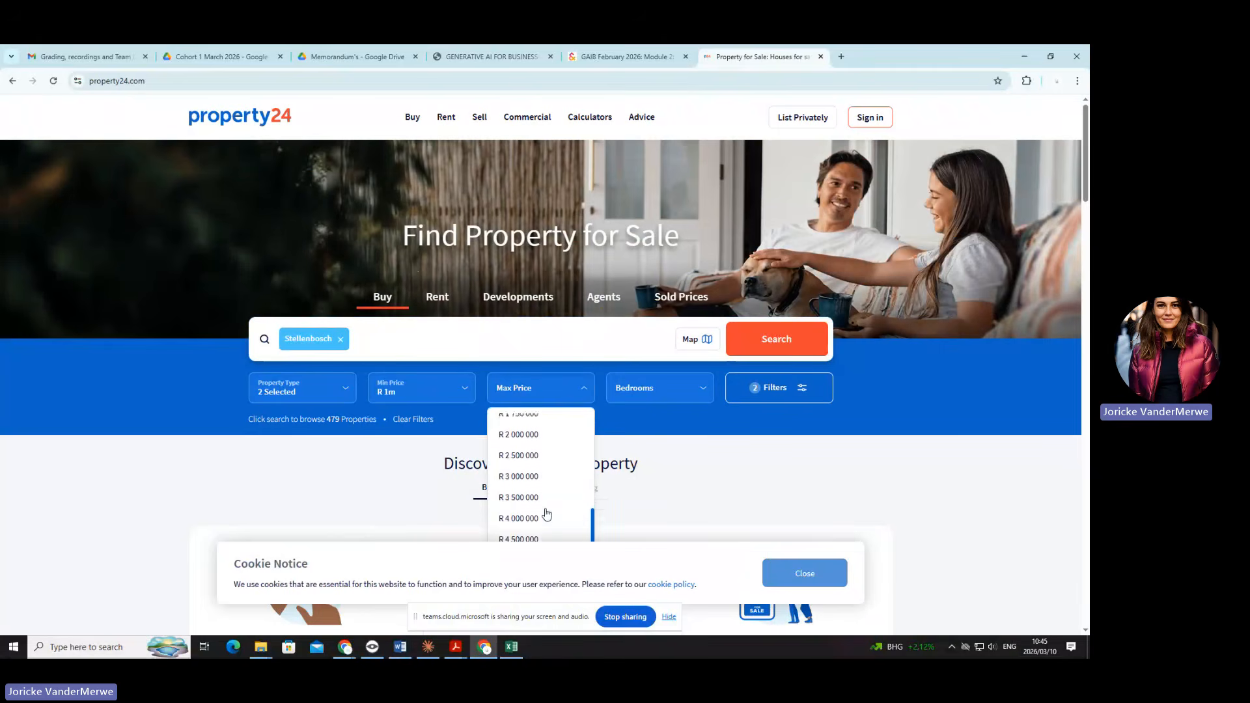
pyautogui.click(539, 517)
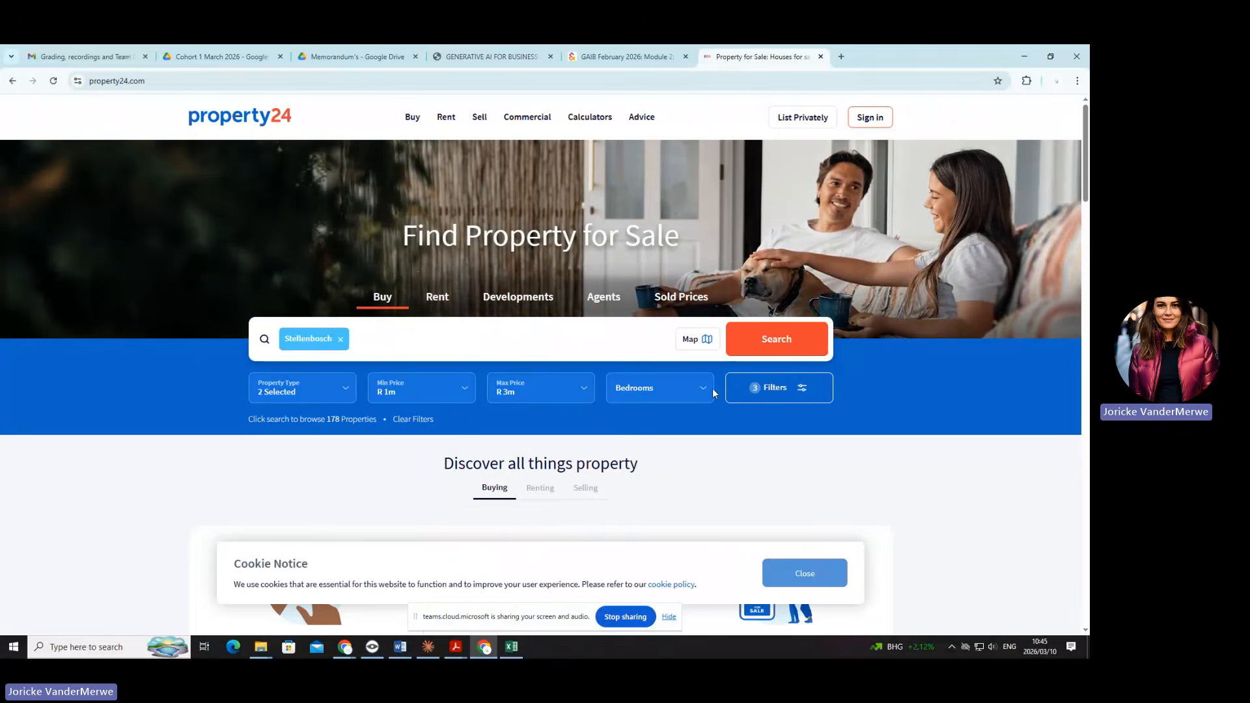
# Set the bedrooms filter to 3+ and run the property search.
pyautogui.click(693, 389)
pyautogui.click(653, 492)
pyautogui.click(770, 348)
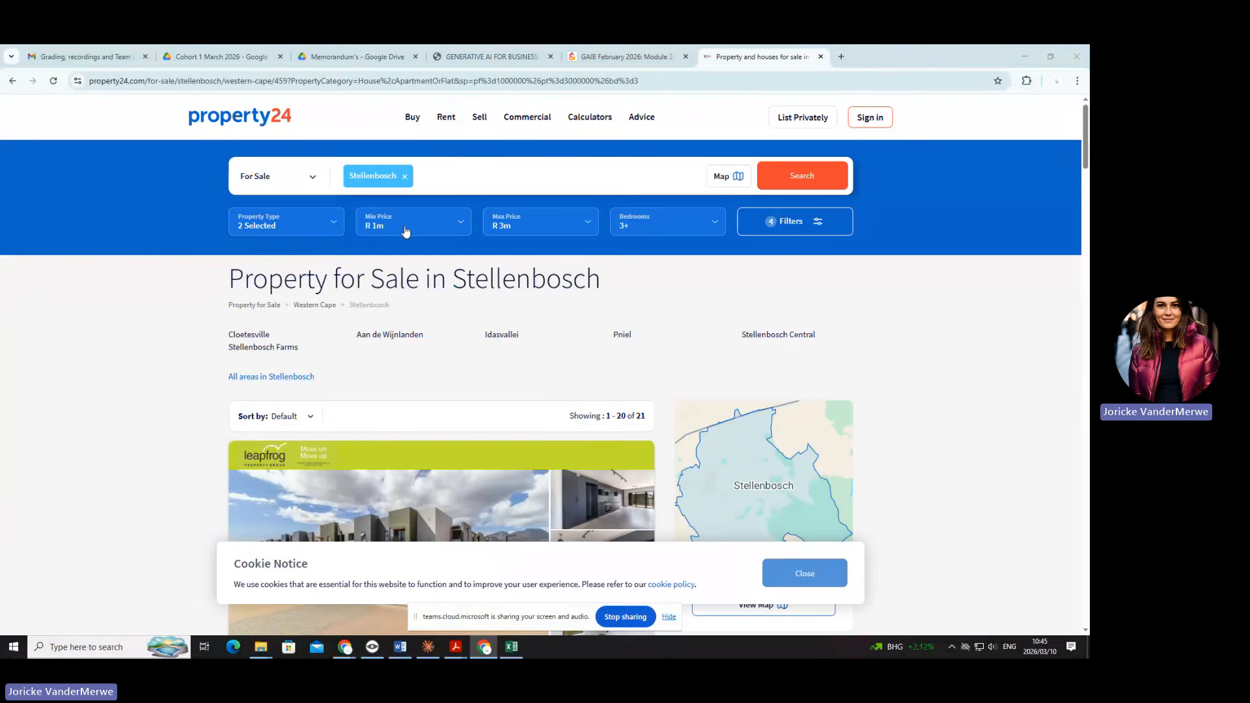
# Review the chosen property types, the Stellenbosch listings and the number of matching results.
pyautogui.click(298, 230)
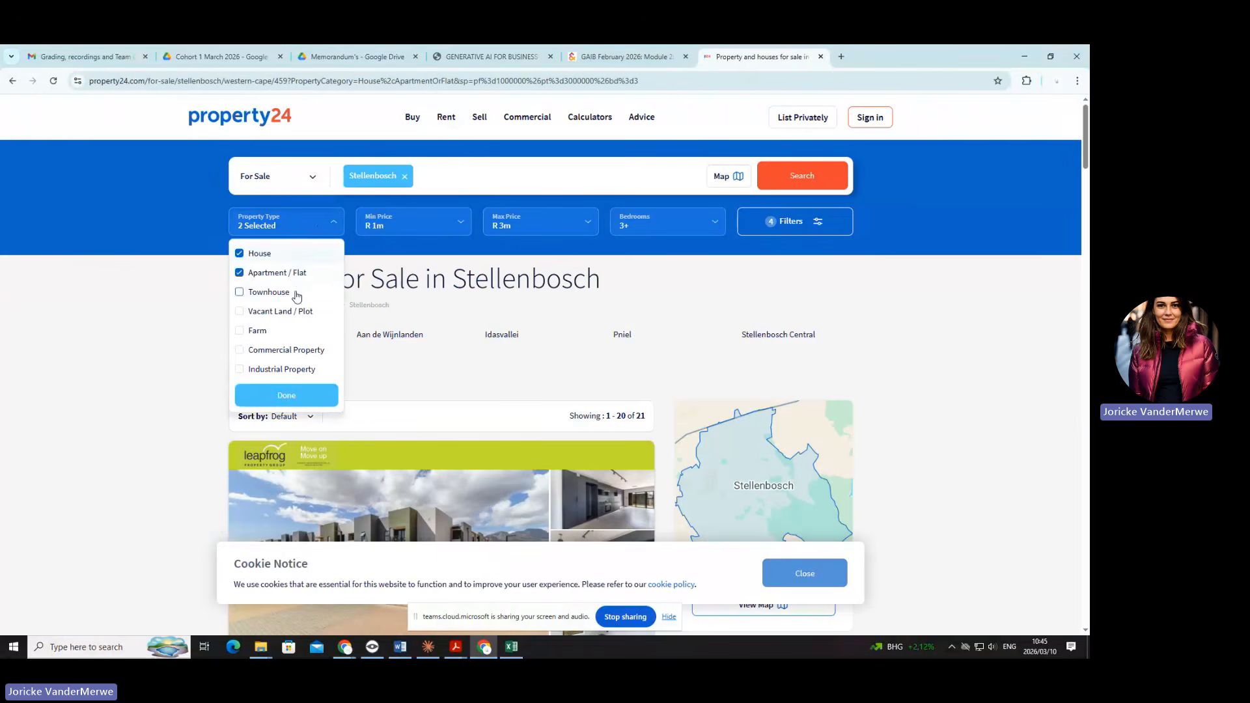
pyautogui.scroll(-3, 328, 425)
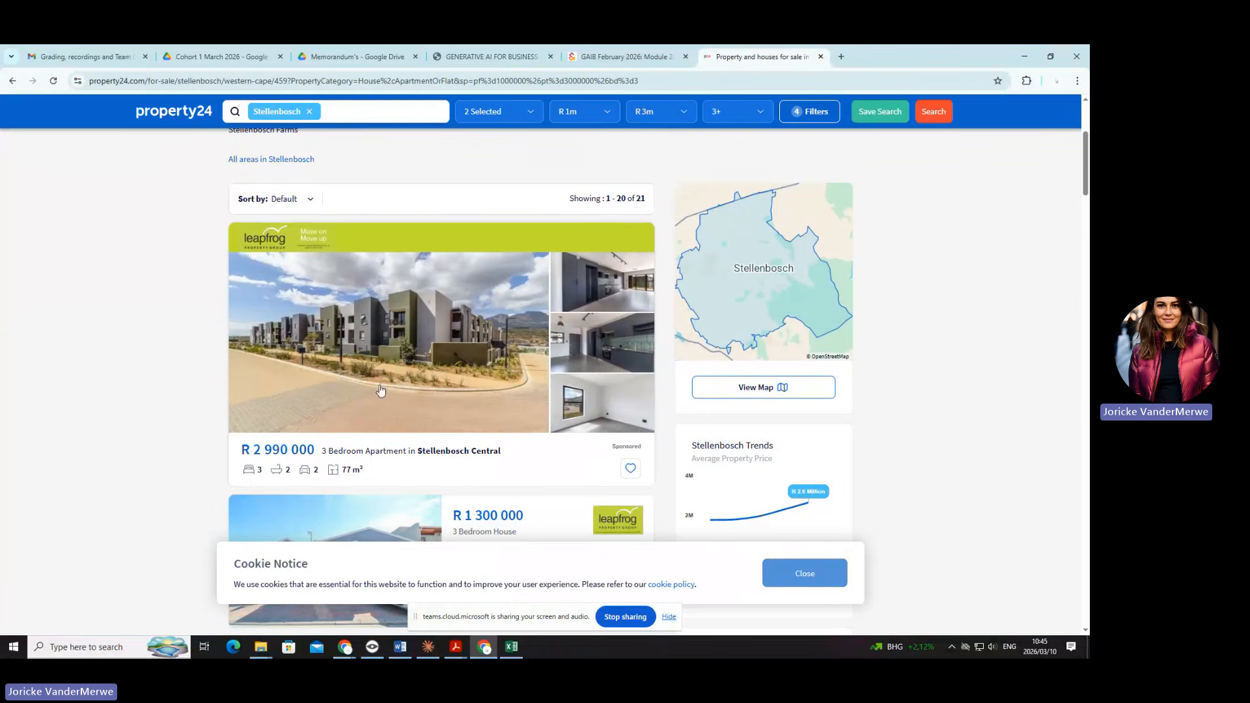
pyautogui.scroll(-3, 321, 452)
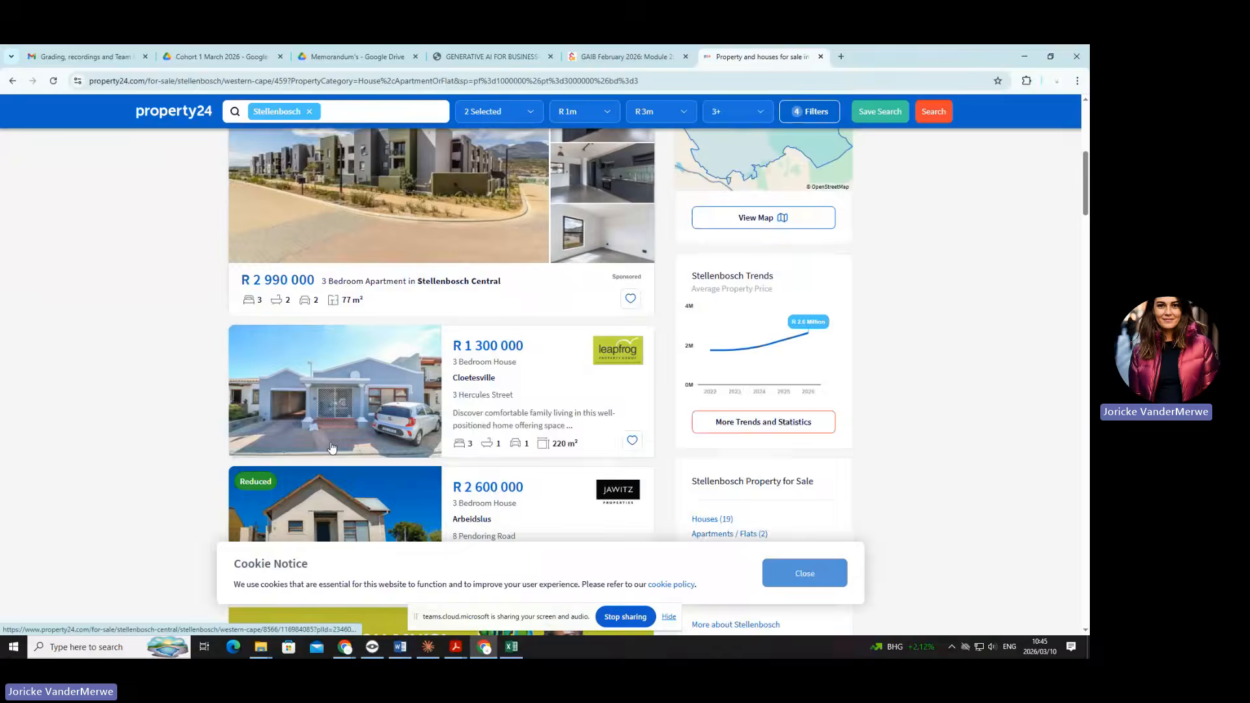
pyautogui.scroll(3, 321, 452)
pyautogui.click(499, 111)
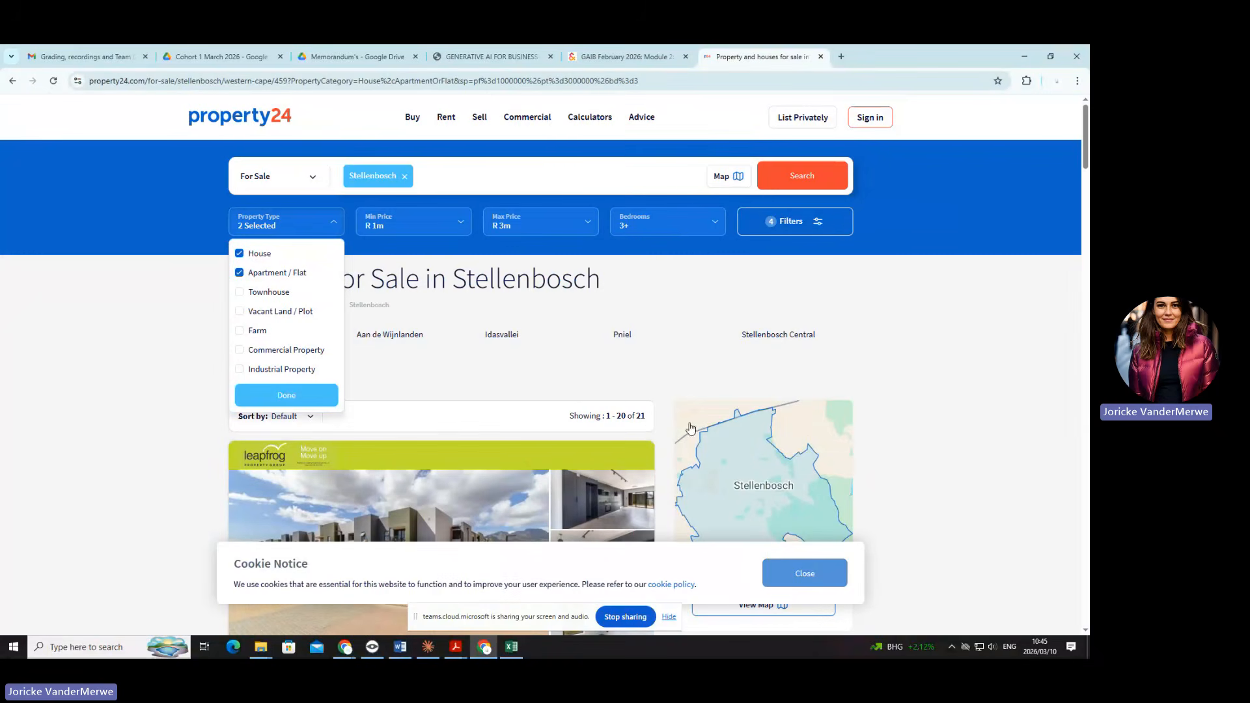
pyautogui.moveTo(648, 419); pyautogui.dragTo(636, 417)
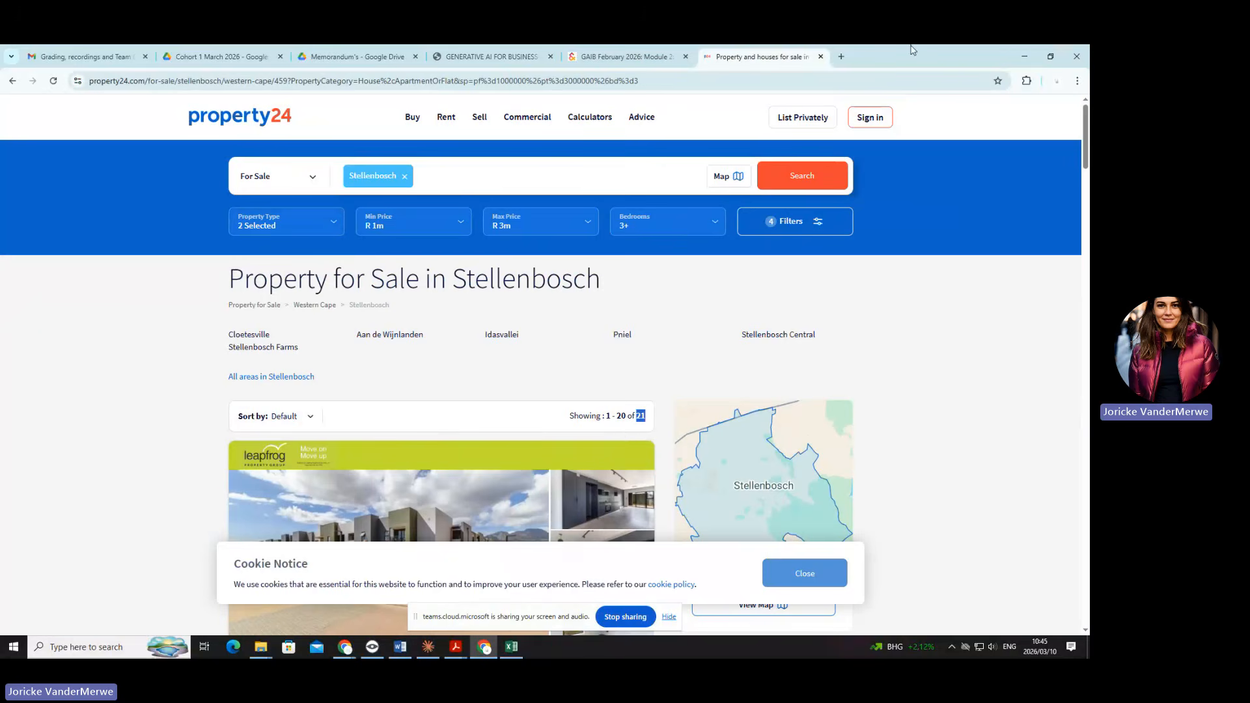
# Return to the EXPERIENCE.xlsx workbook in Excel and select cell B18 below the salespersons table.
pyautogui.click(1028, 58)
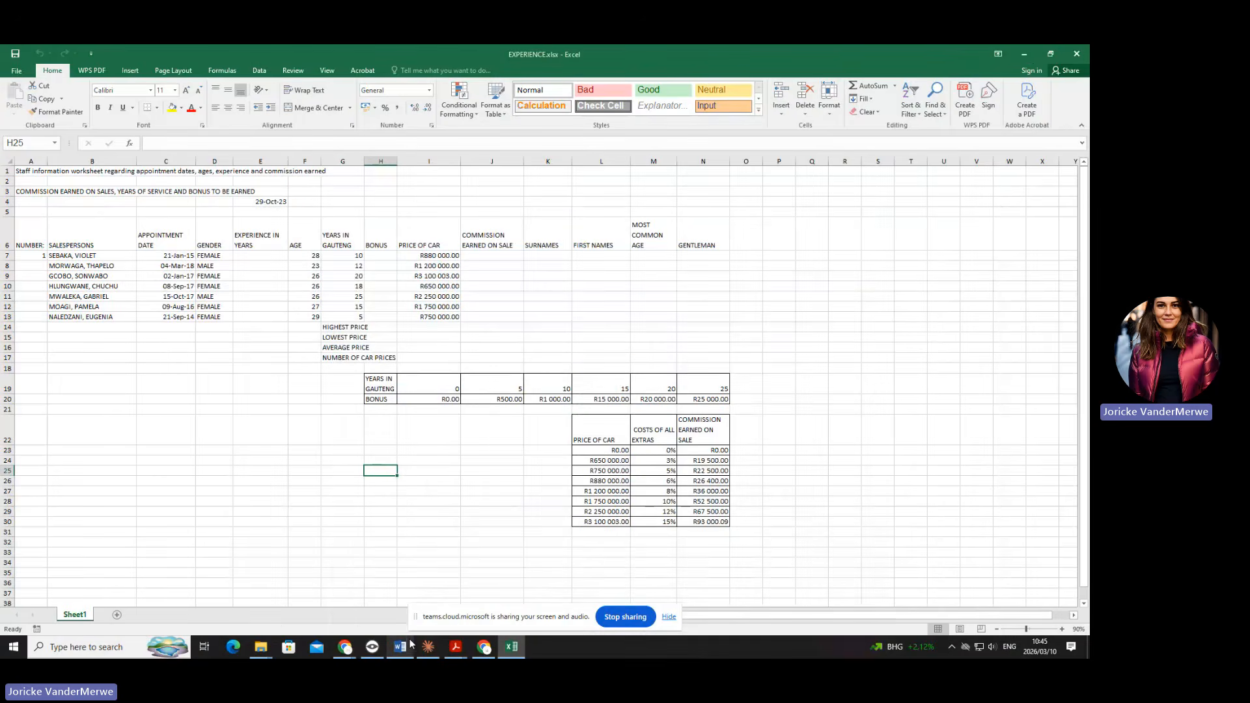
pyautogui.moveTo(410, 652)
pyautogui.click(77, 372)
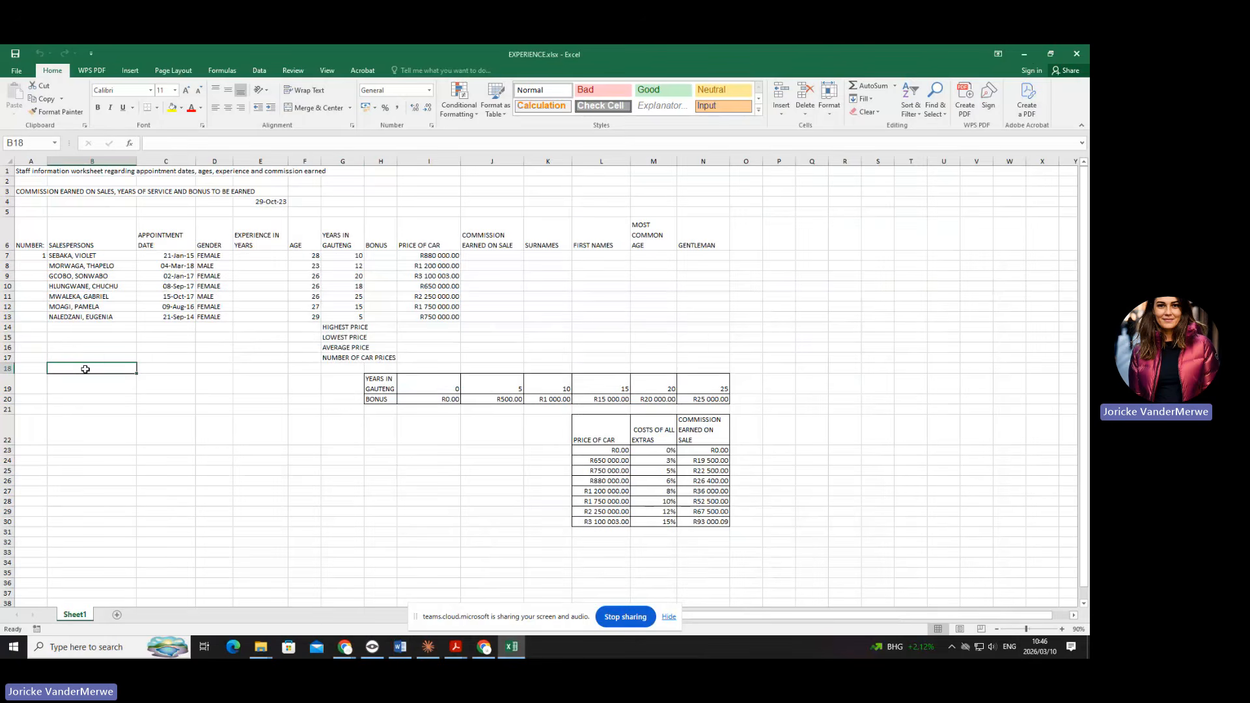
pyautogui.click(86, 369)
pyautogui.click(85, 369)
pyautogui.click(86, 369)
pyautogui.click(86, 369)
# Insert a PivotChart & PivotTable from Sheet1 range B6:I13 at B18 on the existing worksheet, and delete the empty chart.
pyautogui.click(138, 73)
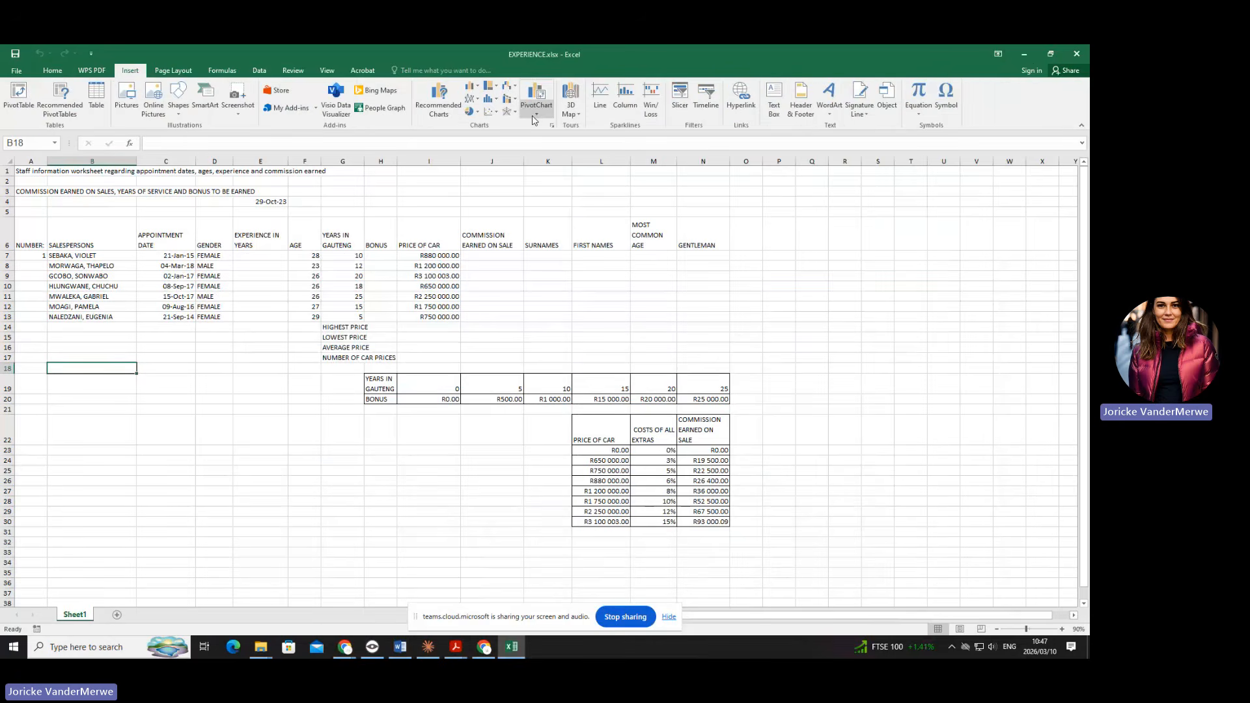
pyautogui.click(533, 117)
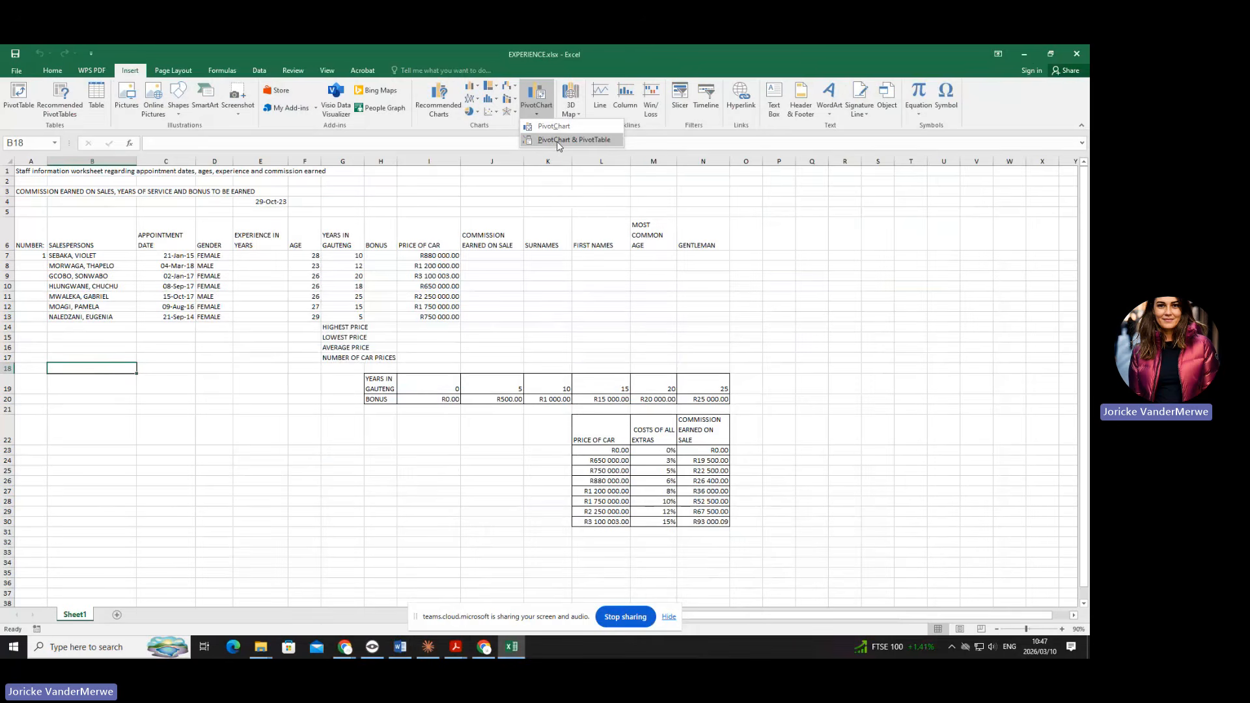
pyautogui.click(557, 140)
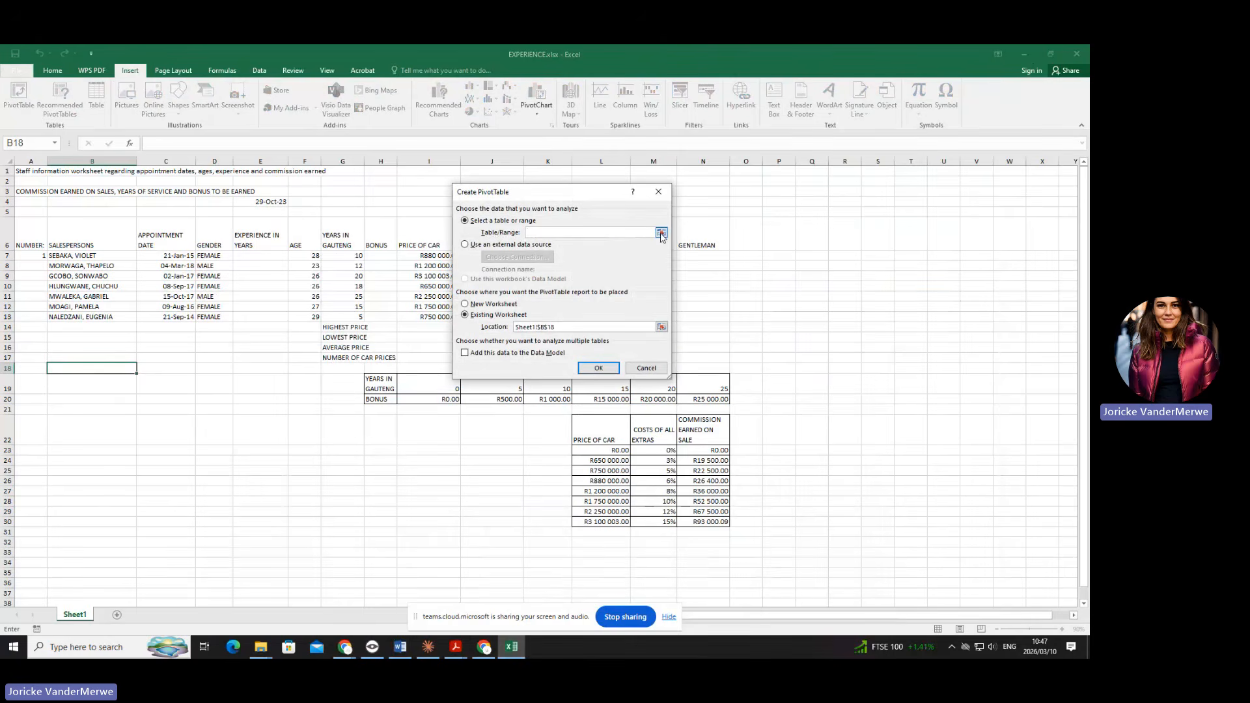
pyautogui.click(661, 233)
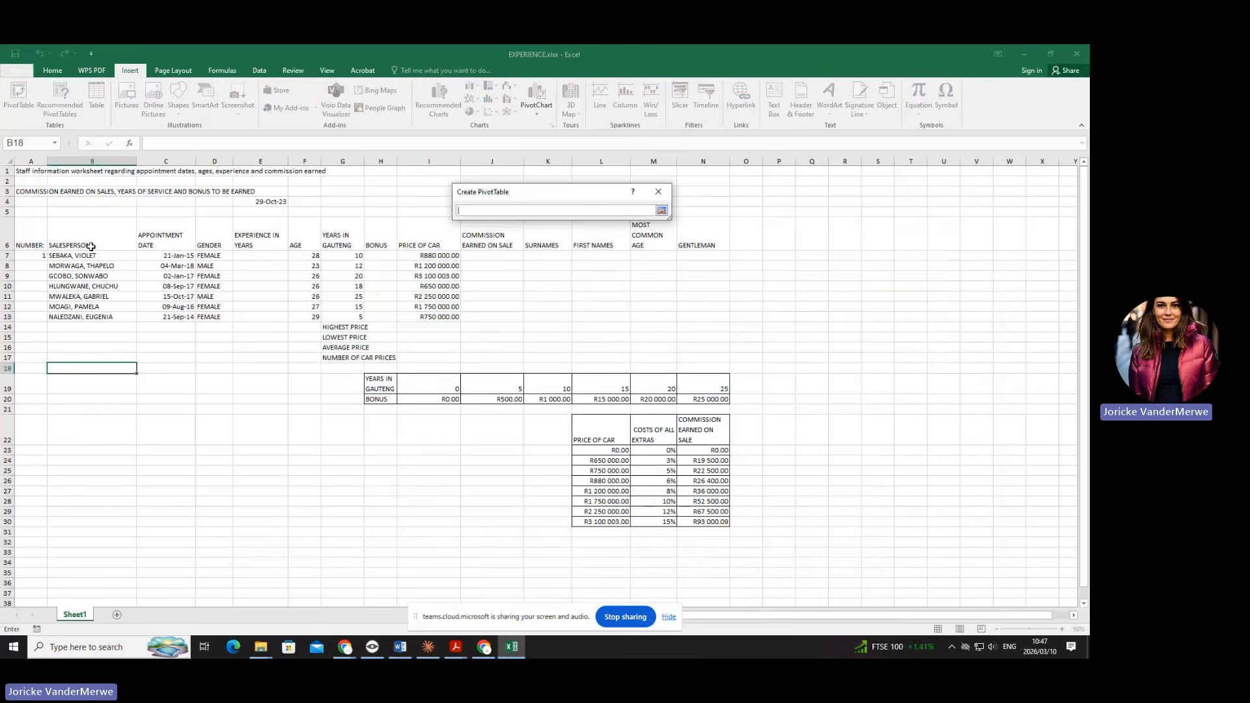
pyautogui.moveTo(91, 246); pyautogui.dragTo(422, 317)
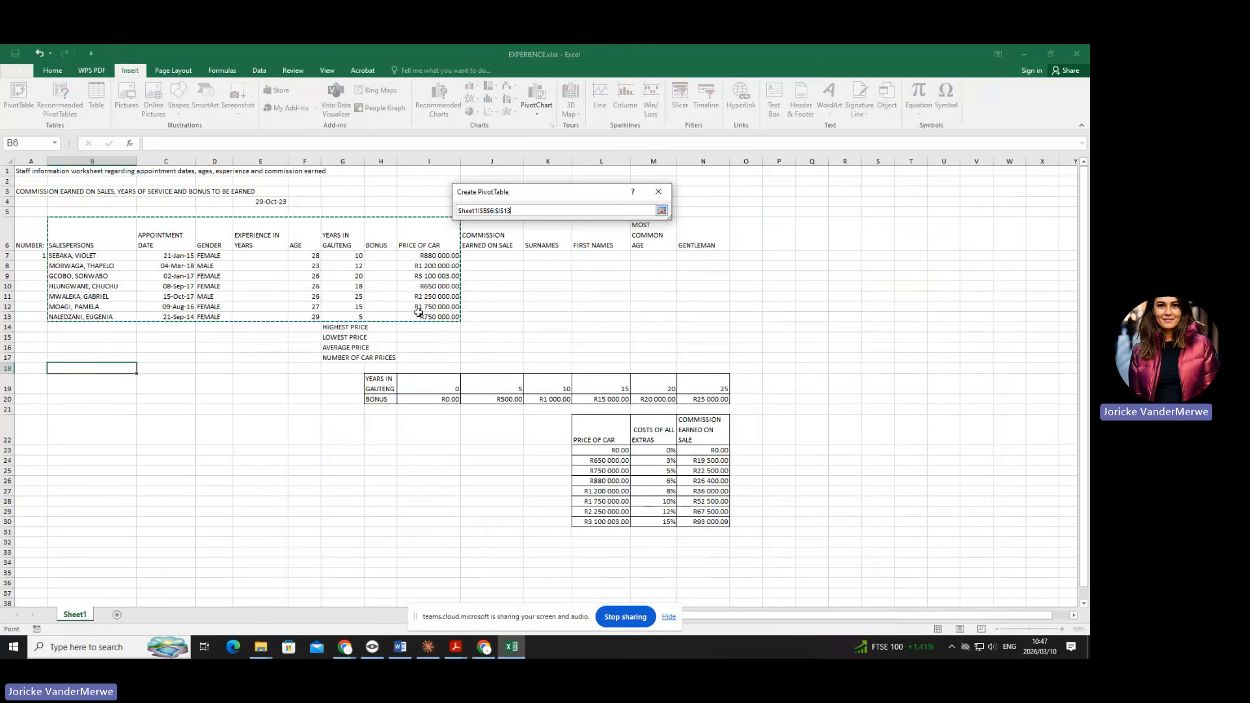
pyautogui.click(662, 210)
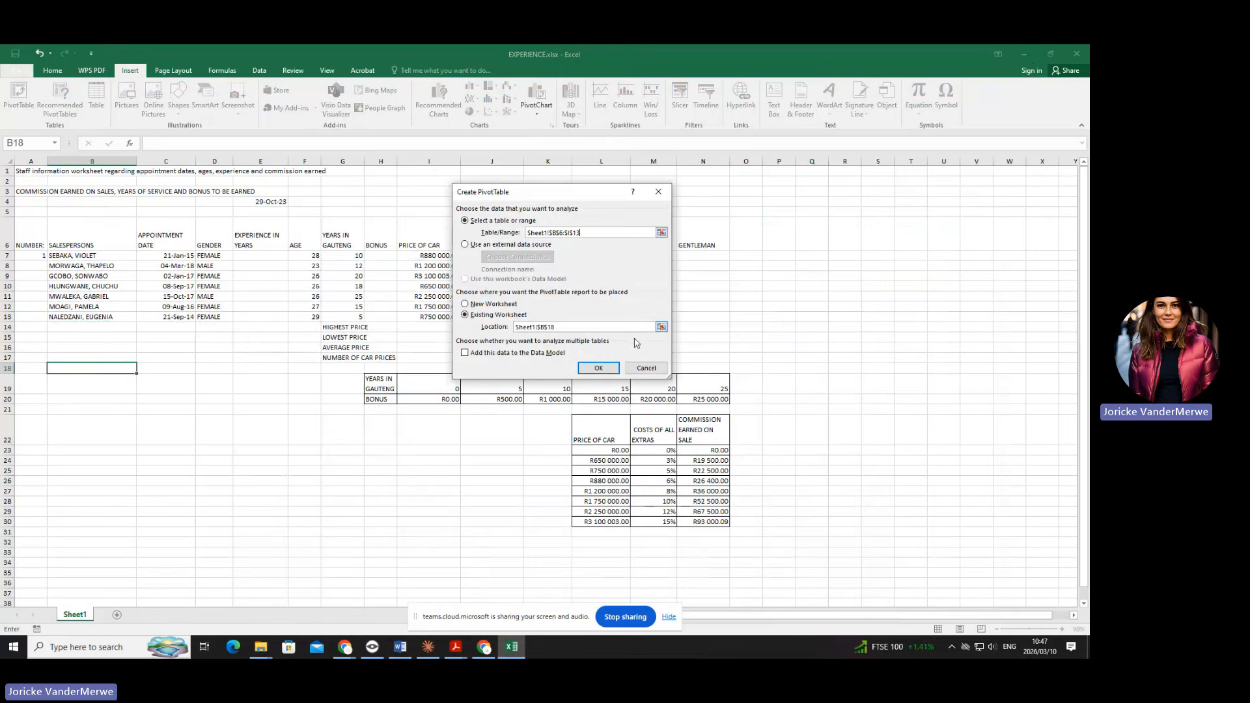
pyautogui.click(597, 368)
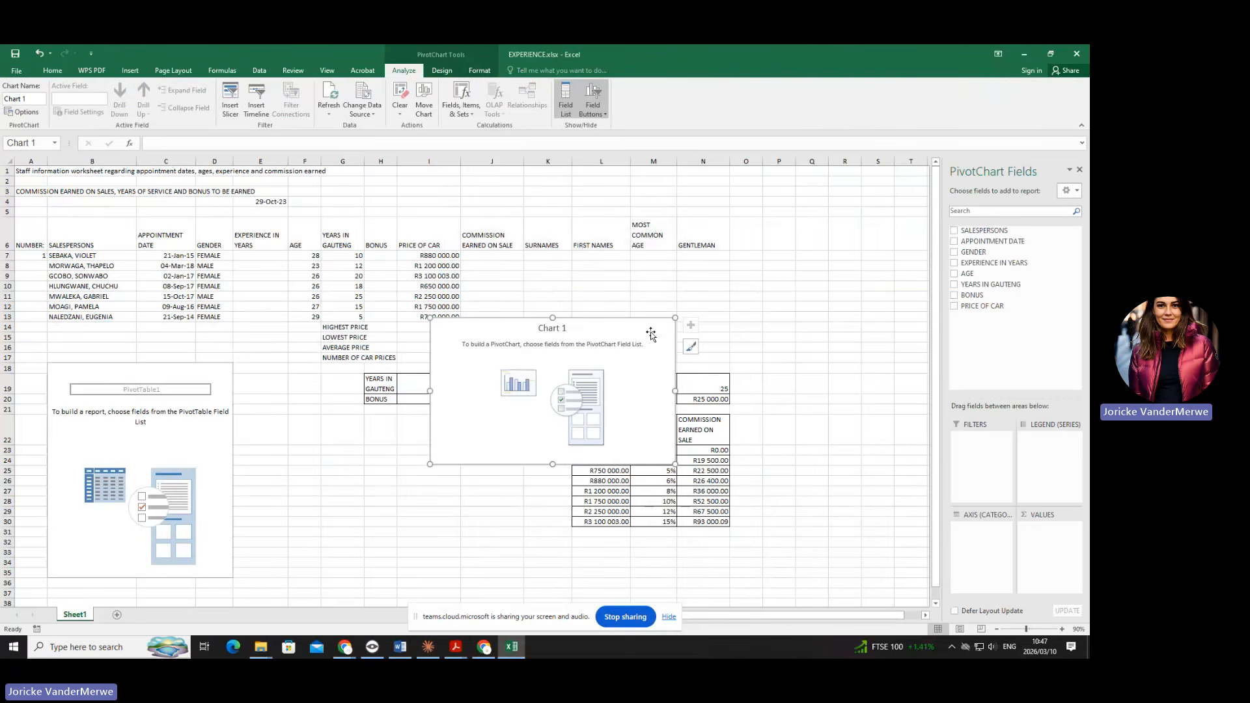
pyautogui.press('Delete')
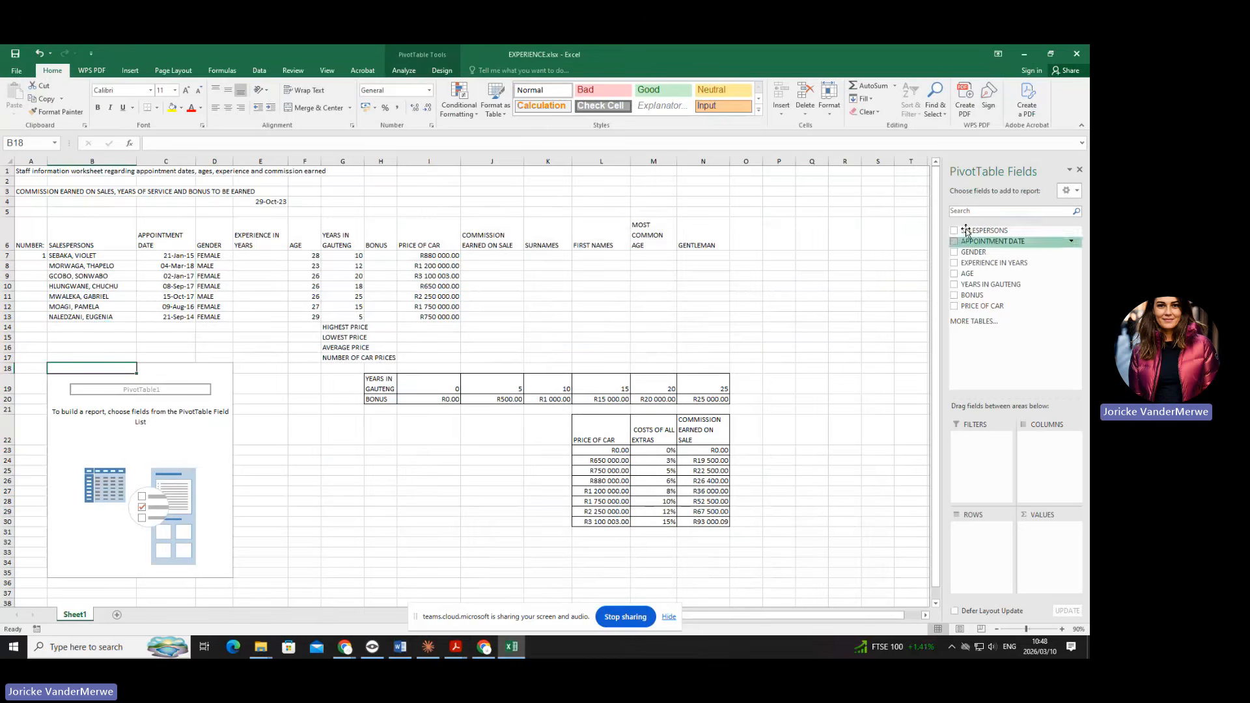
# Add the SALESPERSONS, EXPERIENCE IN YEARS, AGE and YEARS IN GAUTENG fields to the PivotTable.
pyautogui.press('ctrl')
pyautogui.press('ctrl')
pyautogui.press('ctrl')
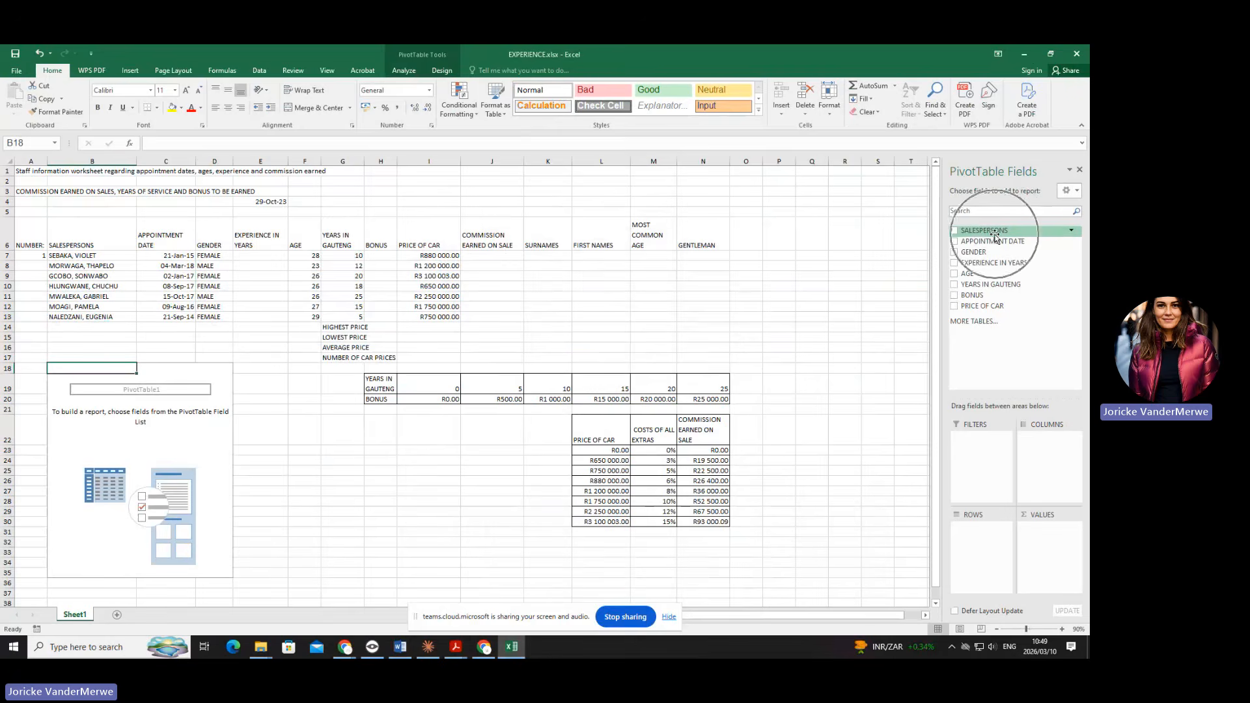
pyautogui.press('ctrl')
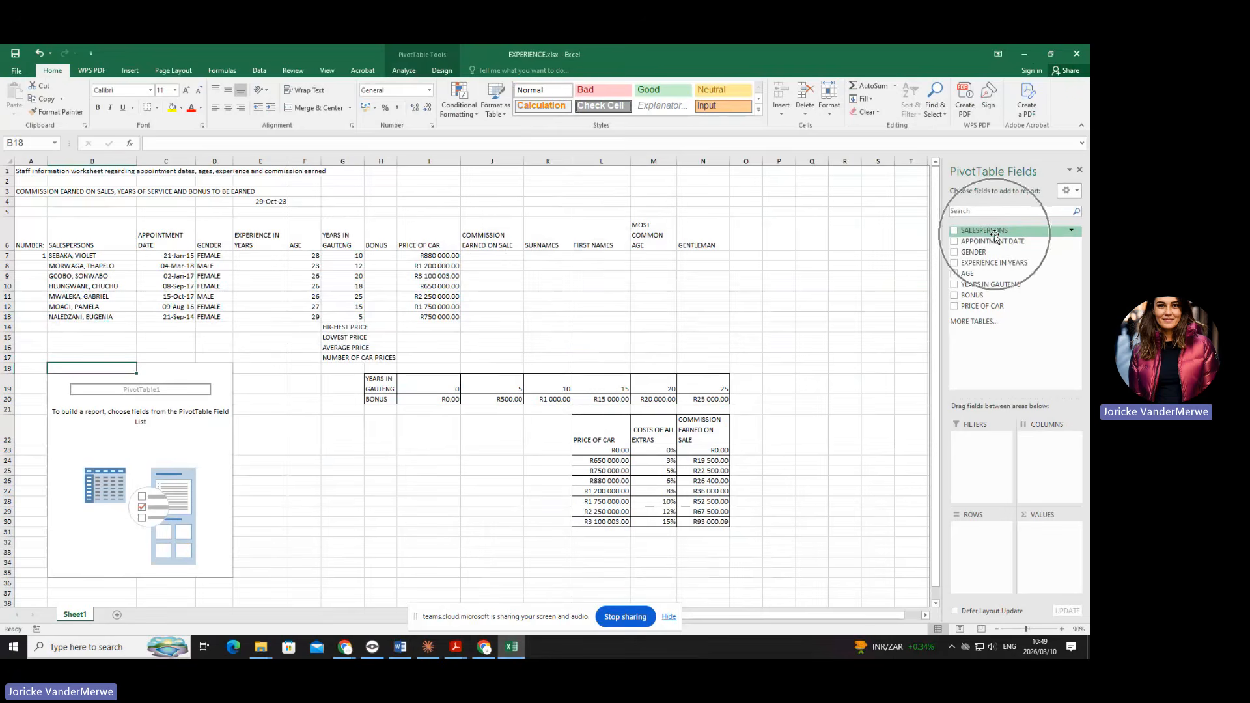
pyautogui.click(954, 231)
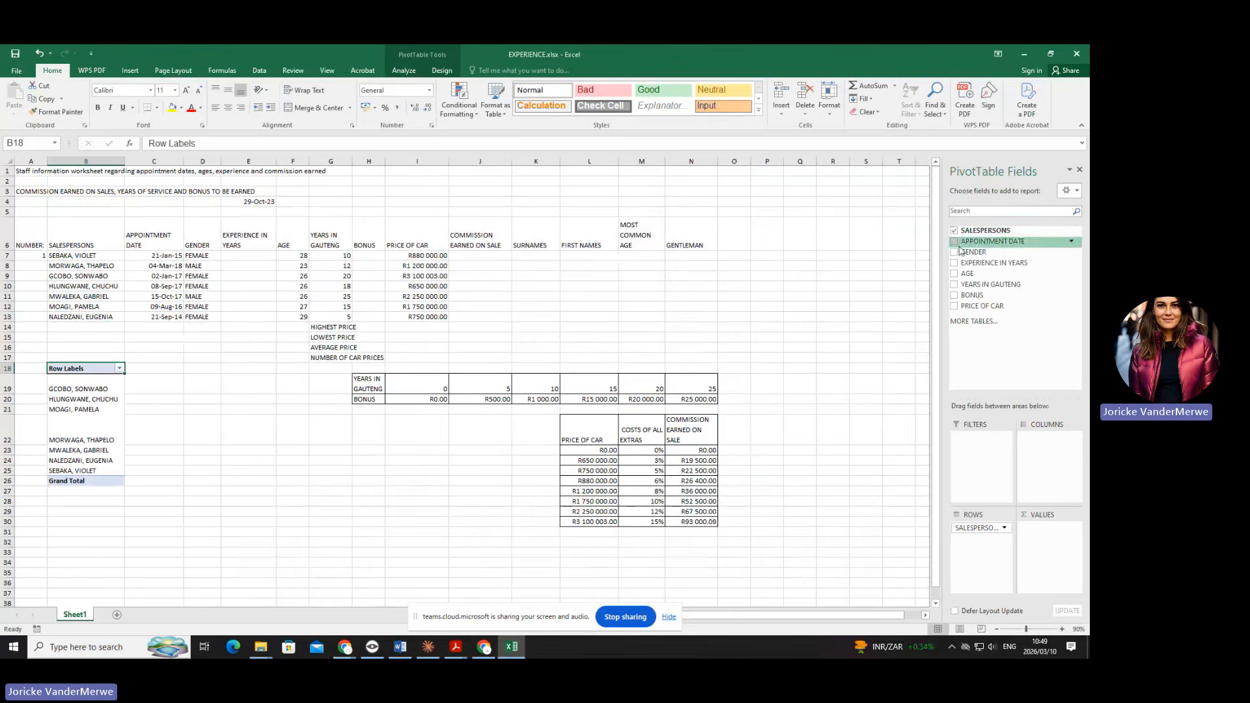
pyautogui.press('ctrl')
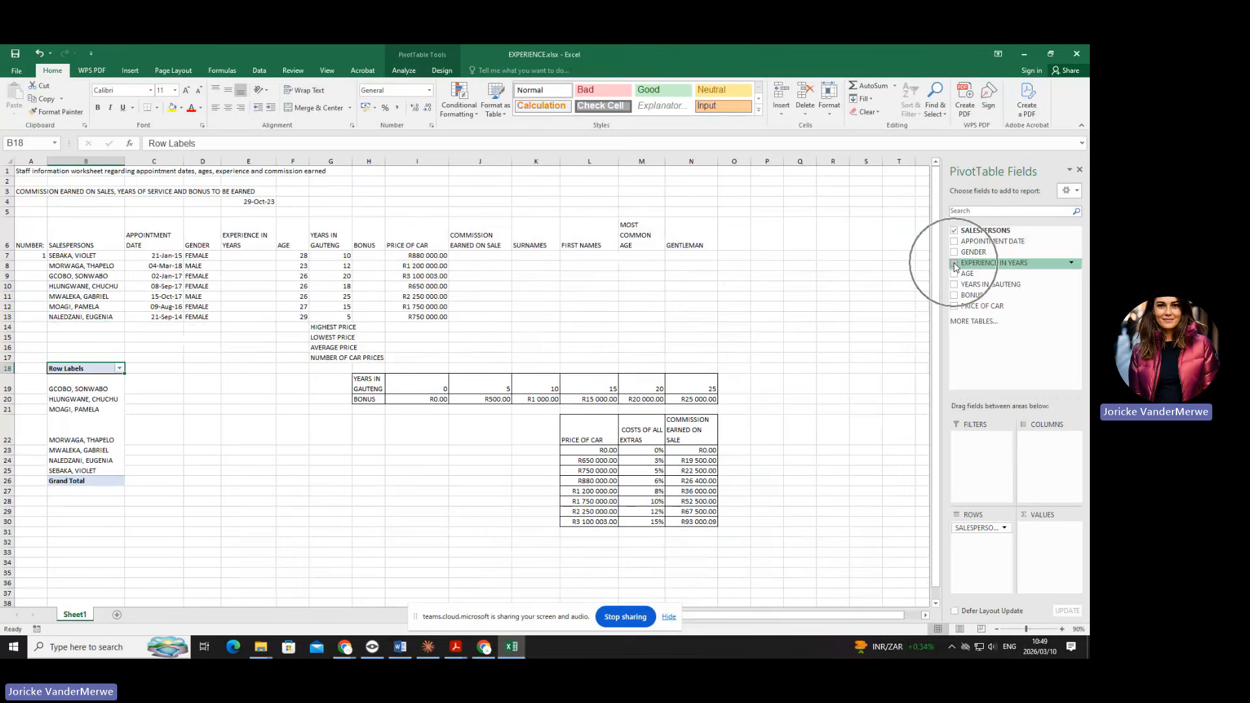
pyautogui.click(954, 264)
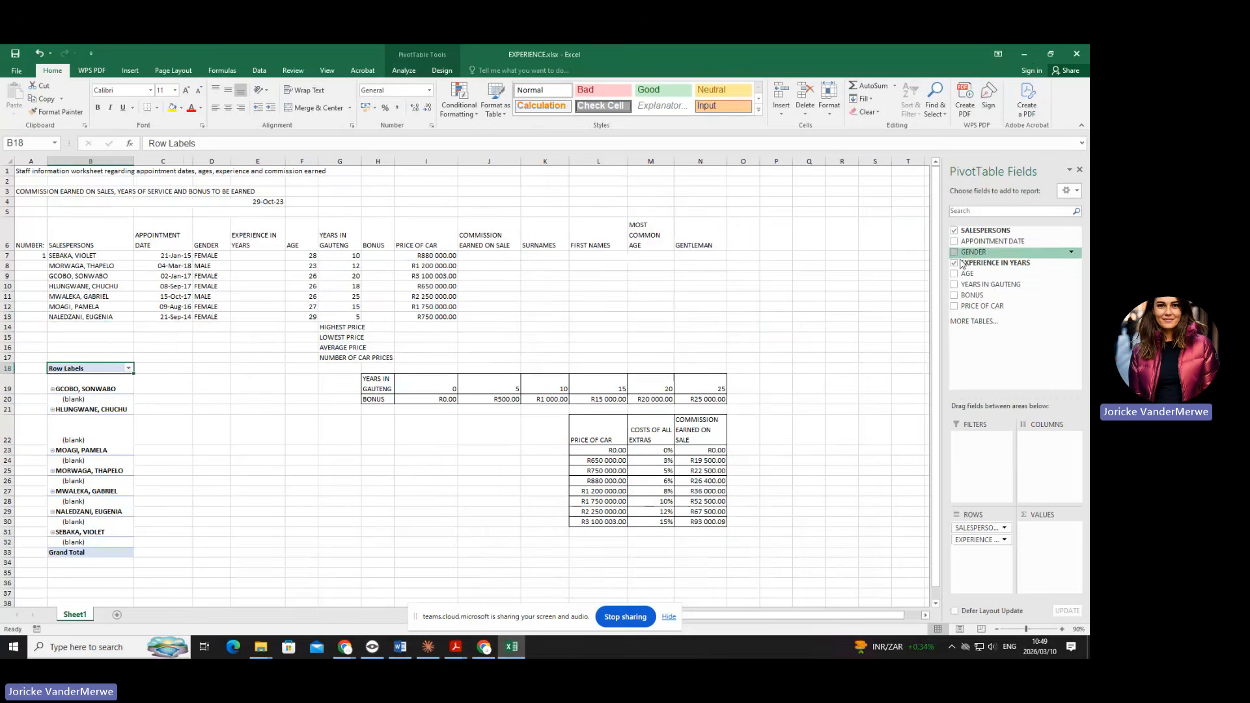
pyautogui.click(956, 273)
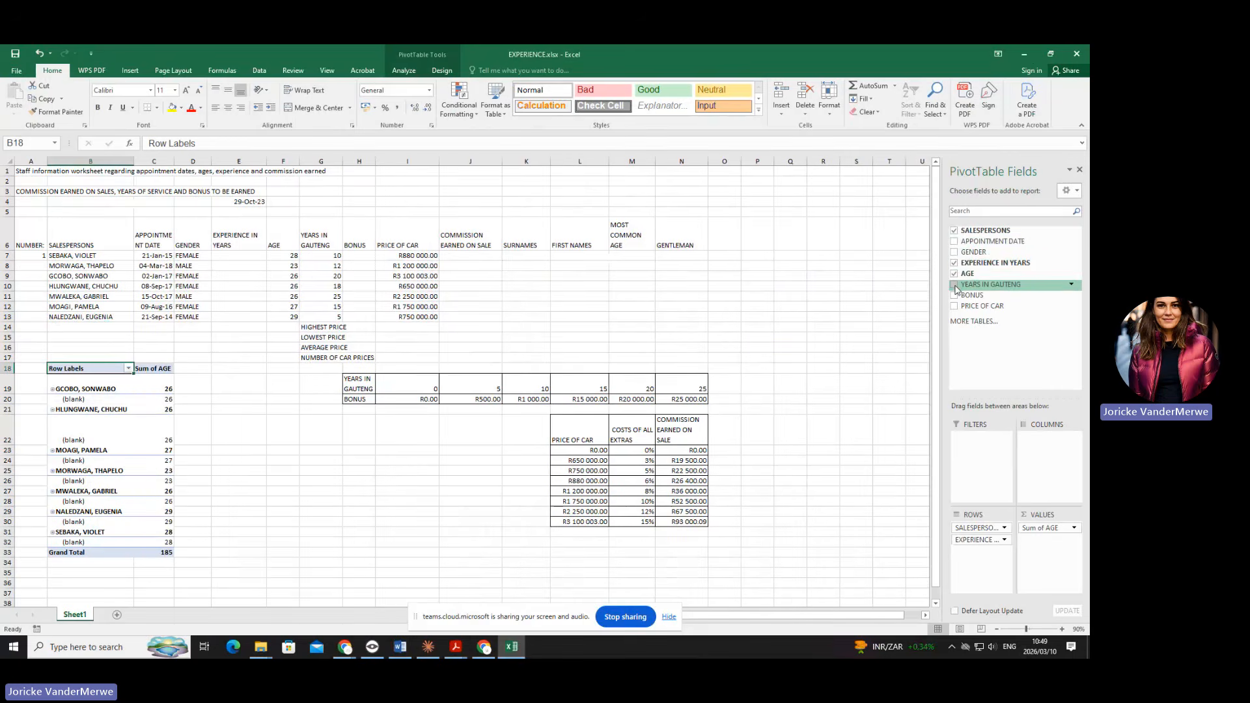
pyautogui.click(955, 287)
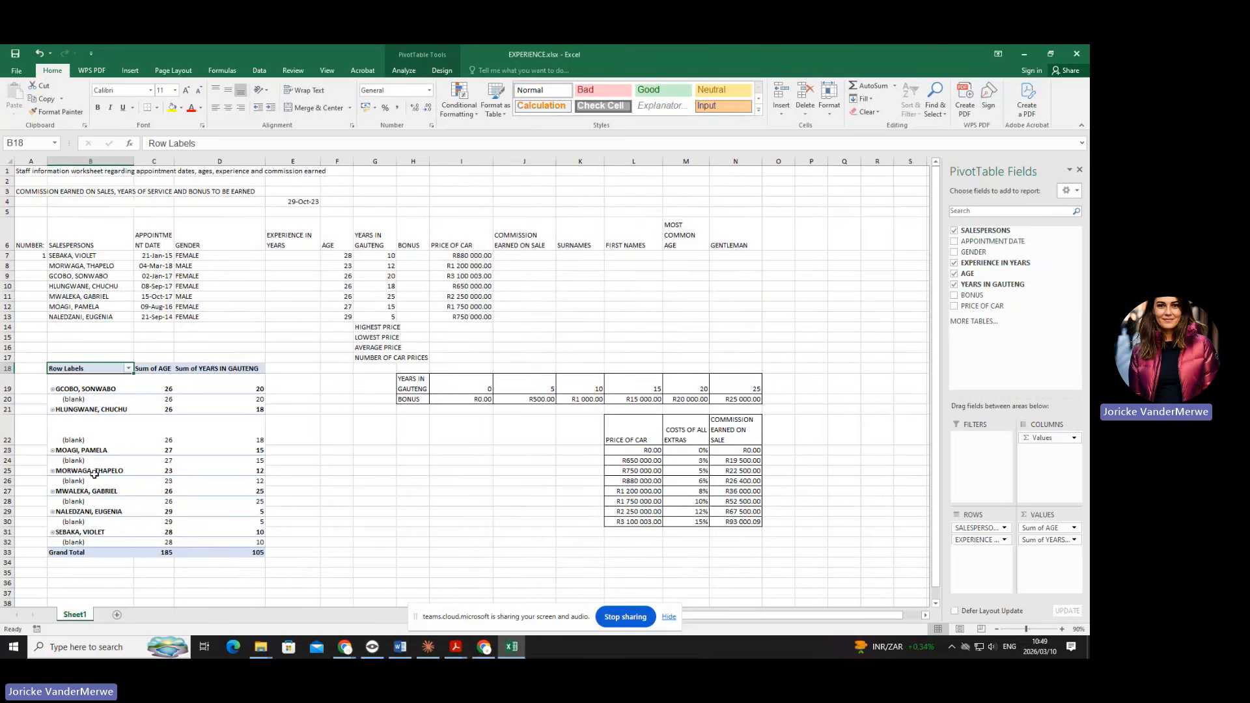
# Inspect the PivotTable's value columns and try Average as the summary function for YEARS IN GAUTENG, then confirm with Sum.
pyautogui.moveTo(154, 462)
pyautogui.click(984, 468)
pyautogui.click(158, 370)
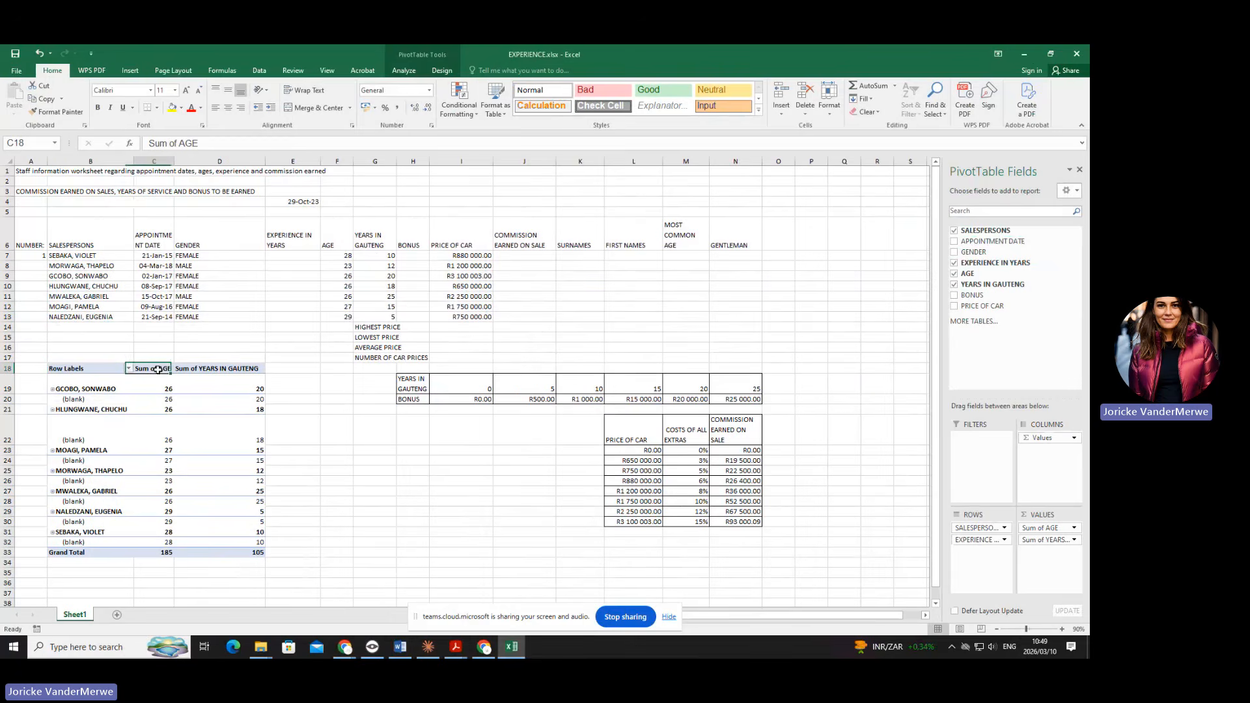
pyautogui.click(224, 369)
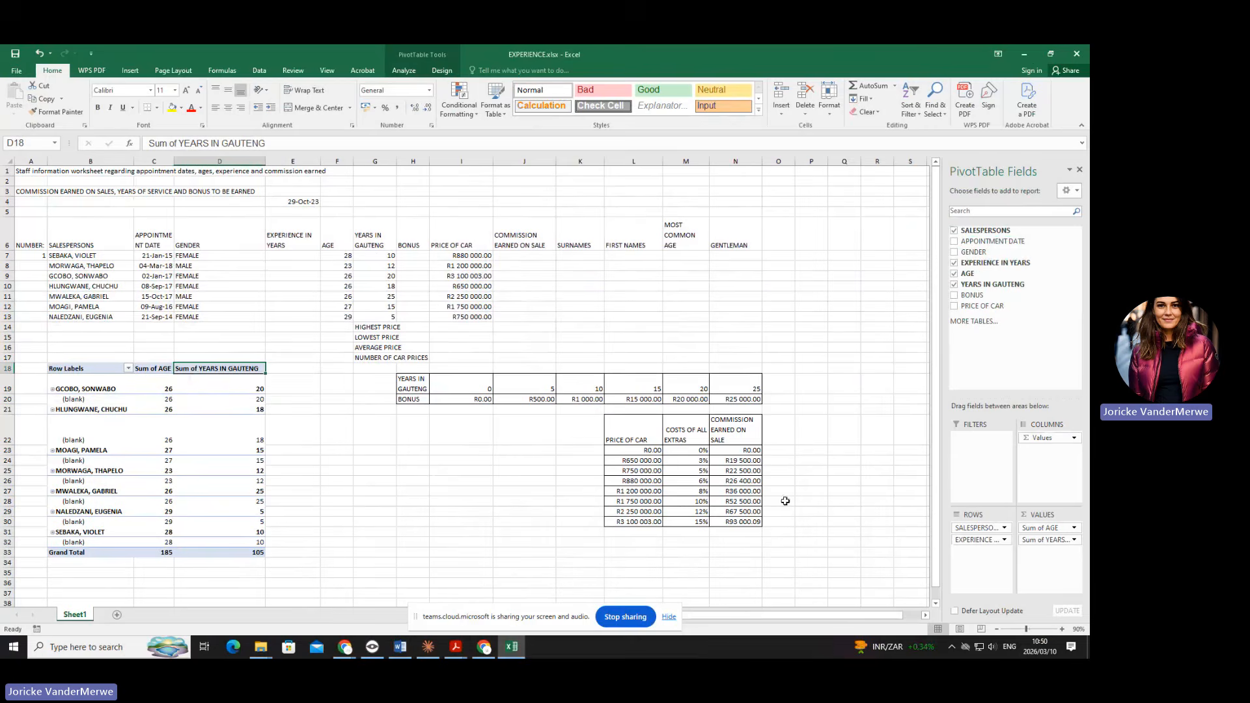
pyautogui.click(1040, 524)
pyautogui.click(1040, 540)
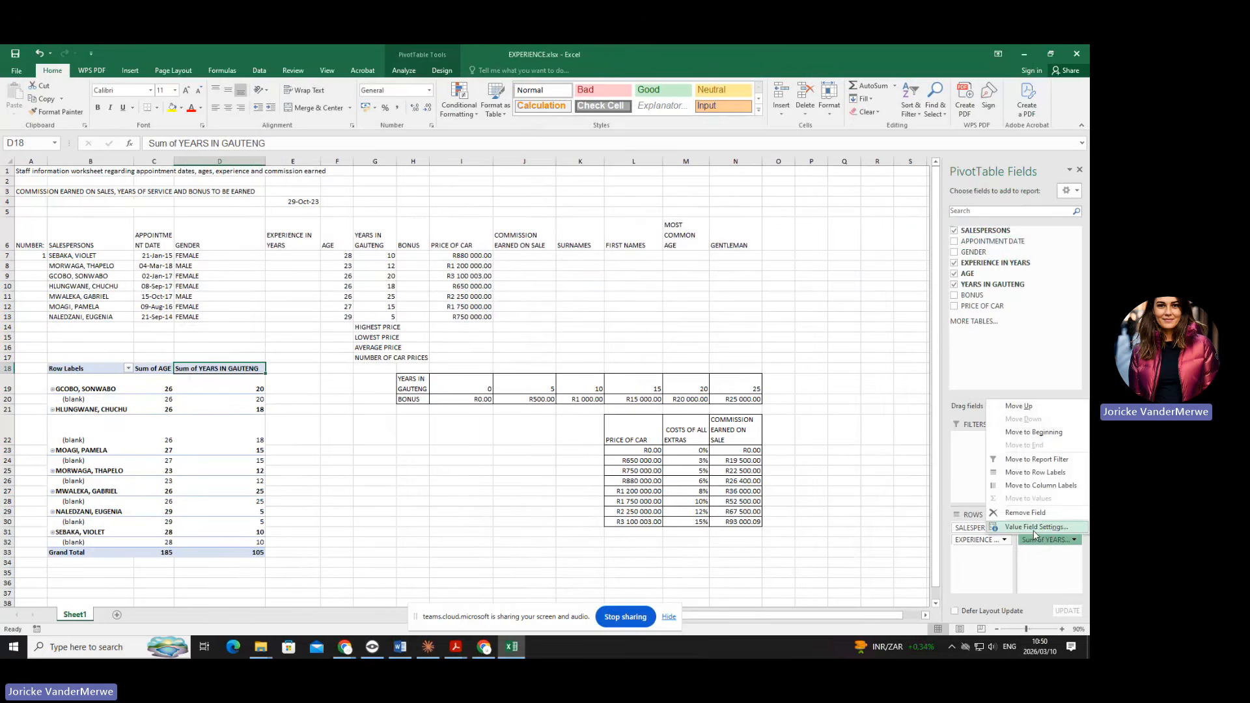
pyautogui.click(1035, 528)
pyautogui.click(491, 308)
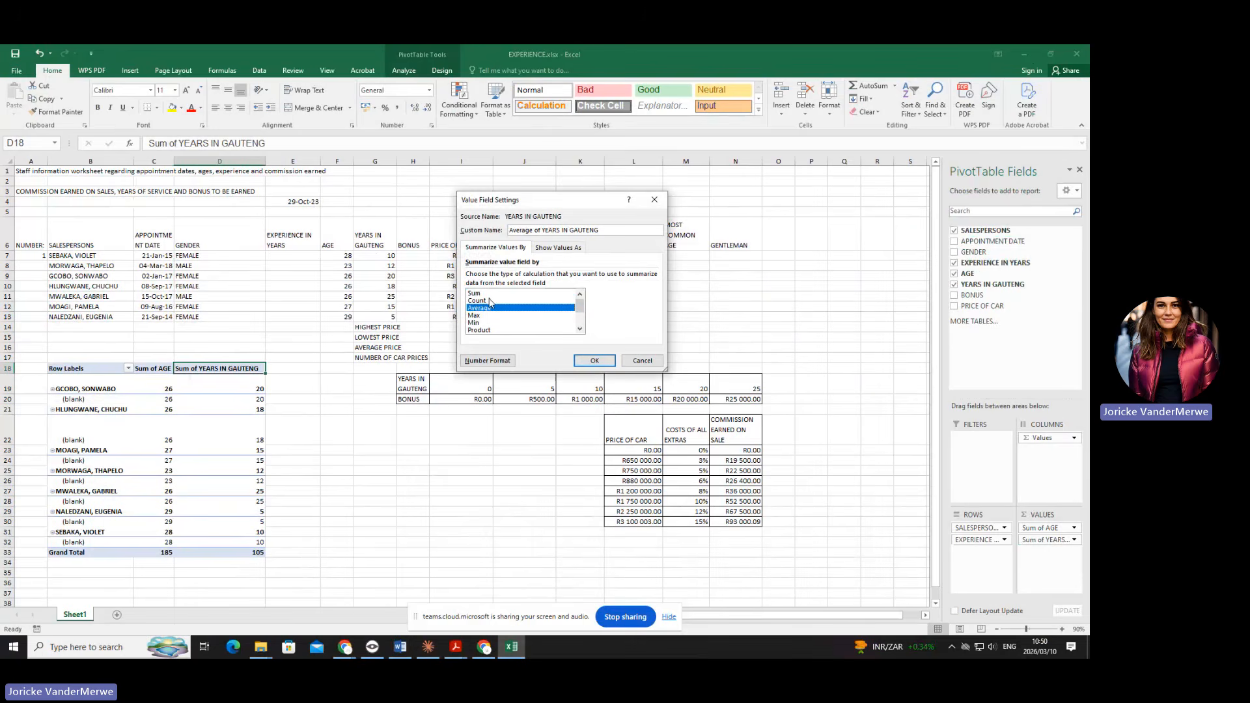
pyautogui.click(489, 294)
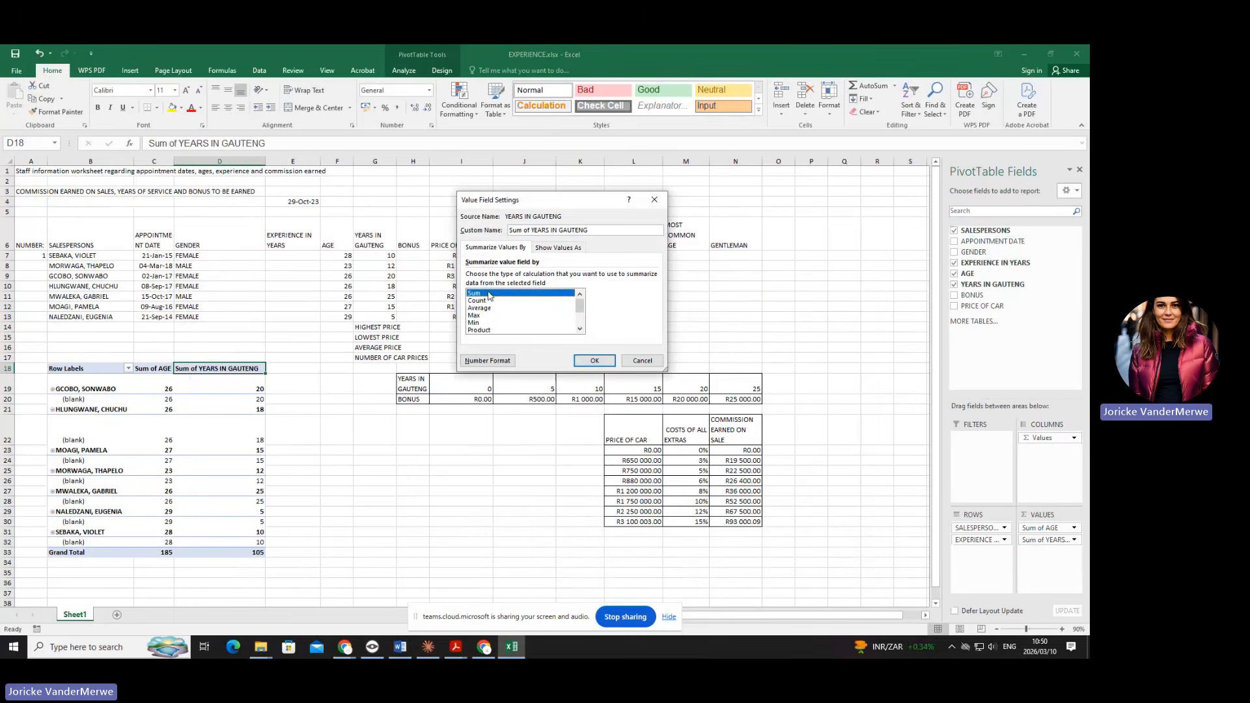
pyautogui.click(594, 360)
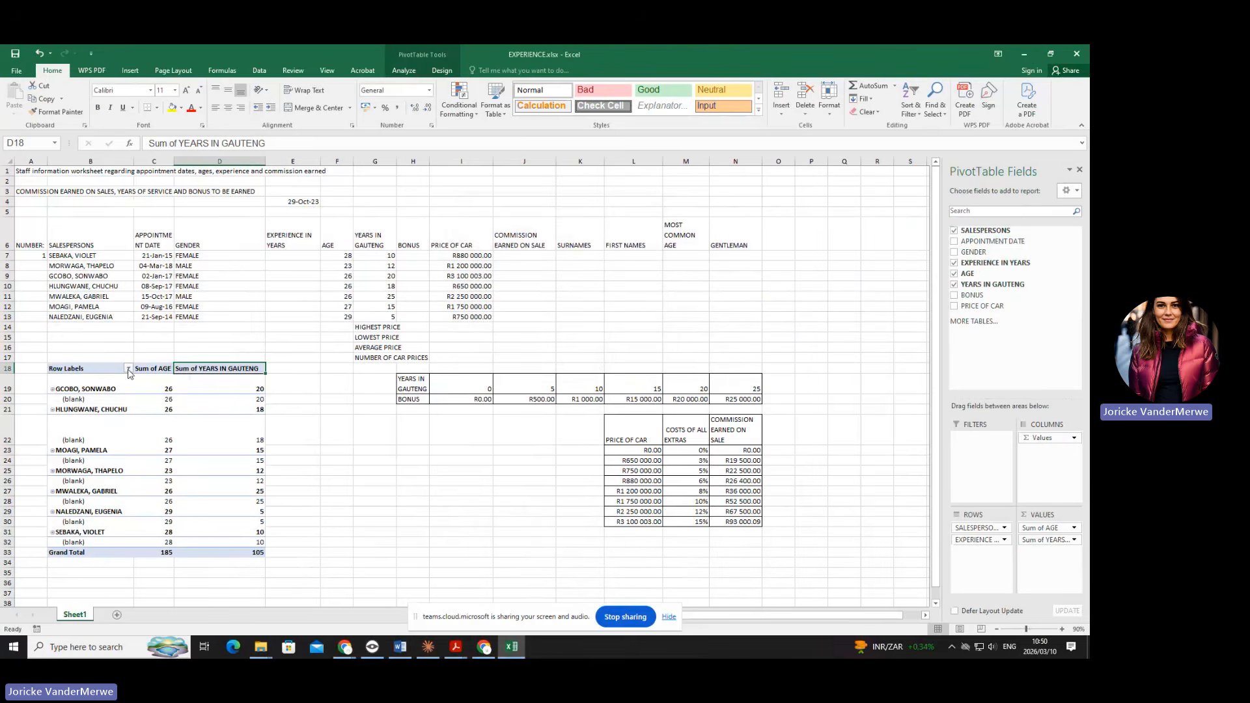
# Compare the PivotTable in B18:D33 with the source salespersons table and examine its row labels and values.
pyautogui.click(128, 369)
pyautogui.click(128, 369)
pyautogui.moveTo(71, 369); pyautogui.dragTo(224, 552)
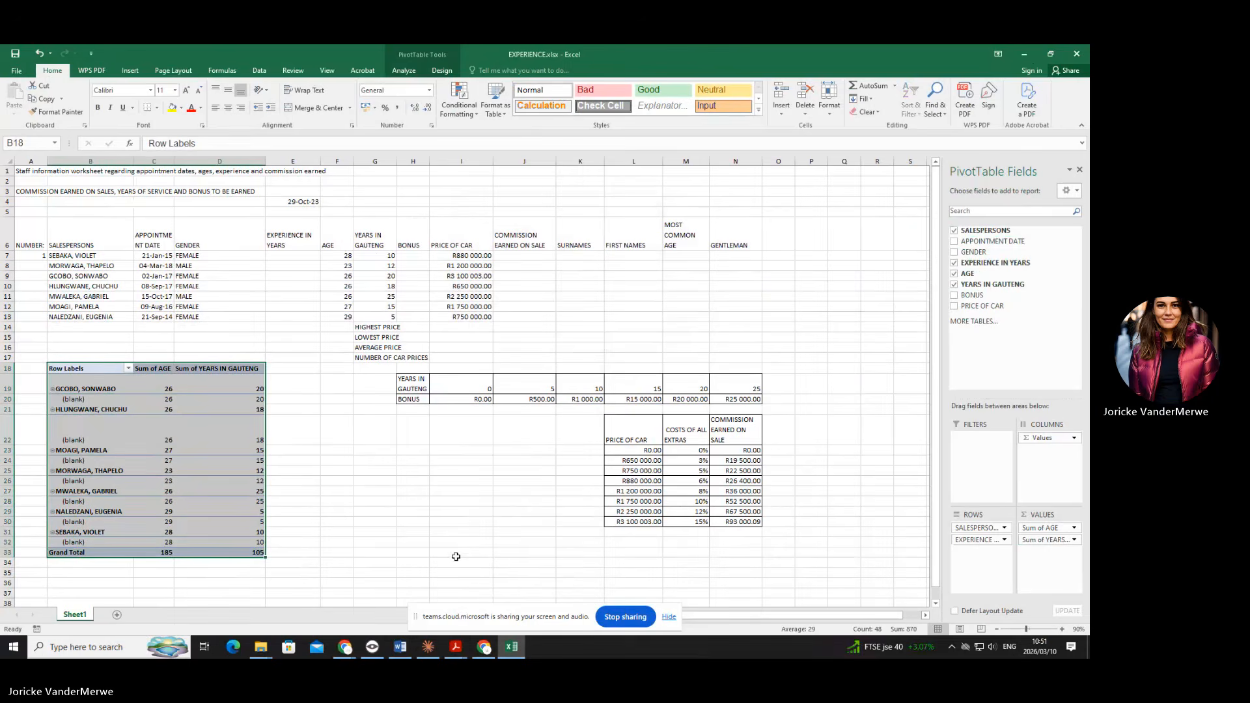
pyautogui.click(428, 505)
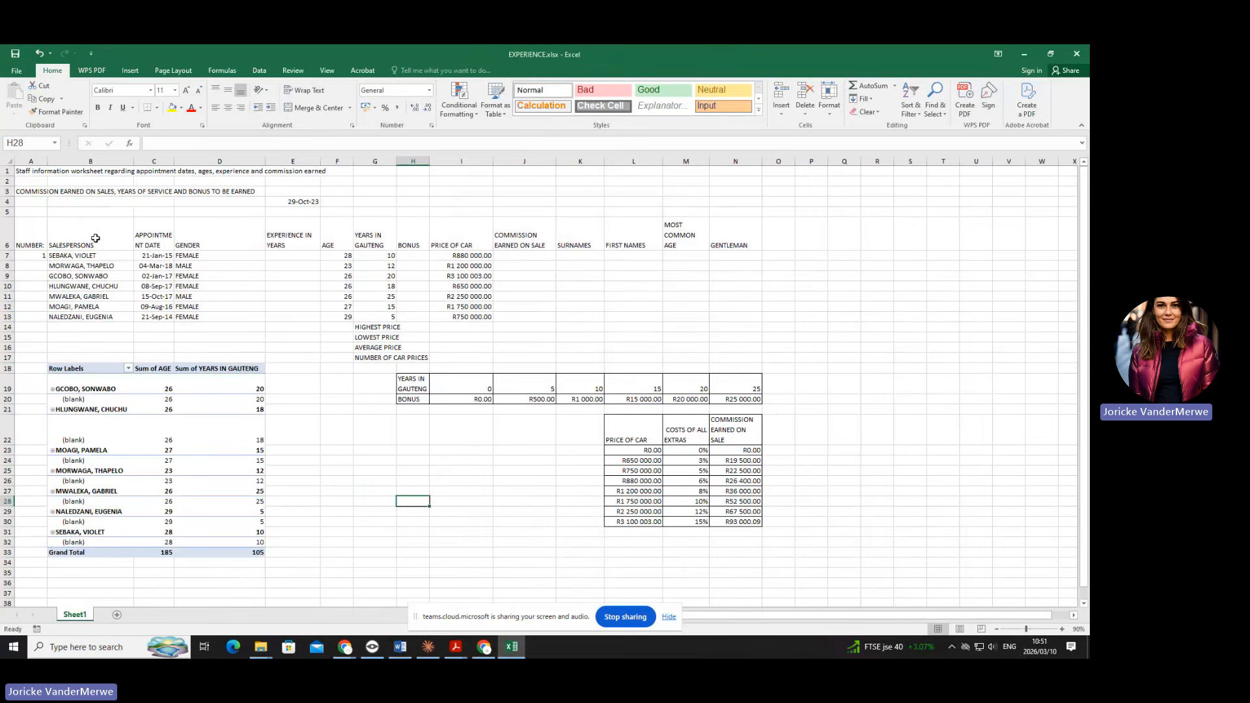
pyautogui.moveTo(96, 237); pyautogui.dragTo(235, 320)
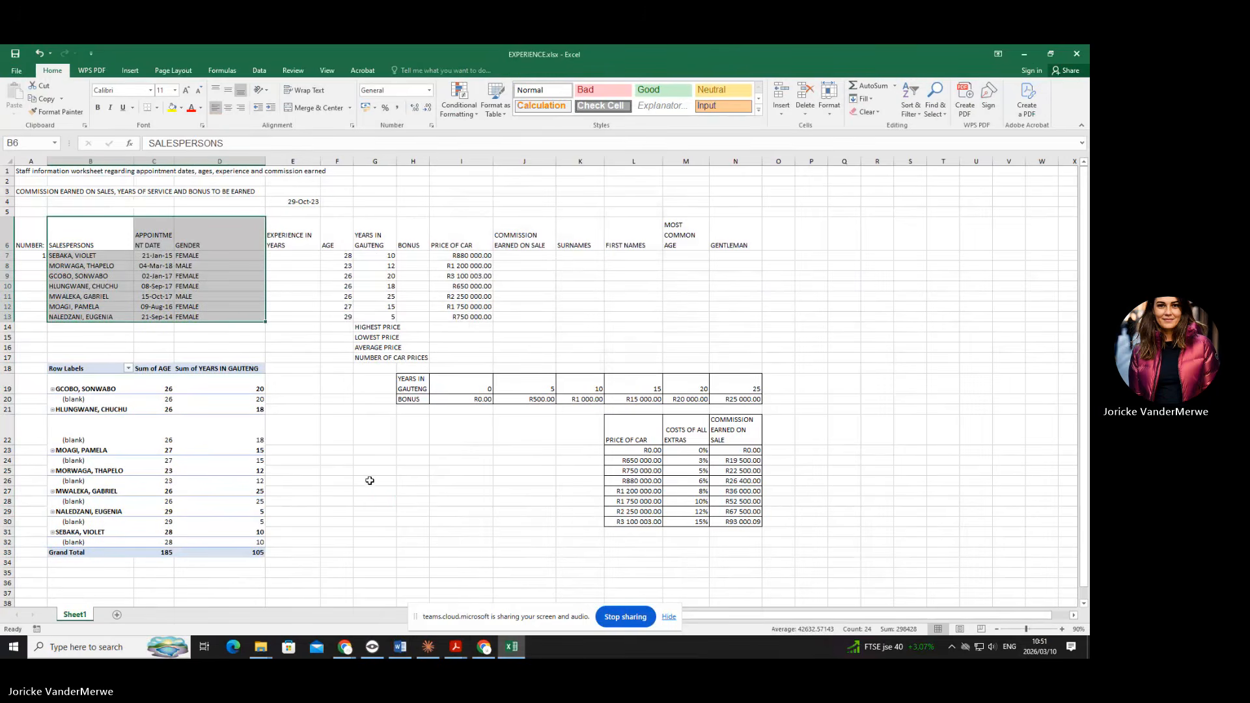
pyautogui.click(306, 499)
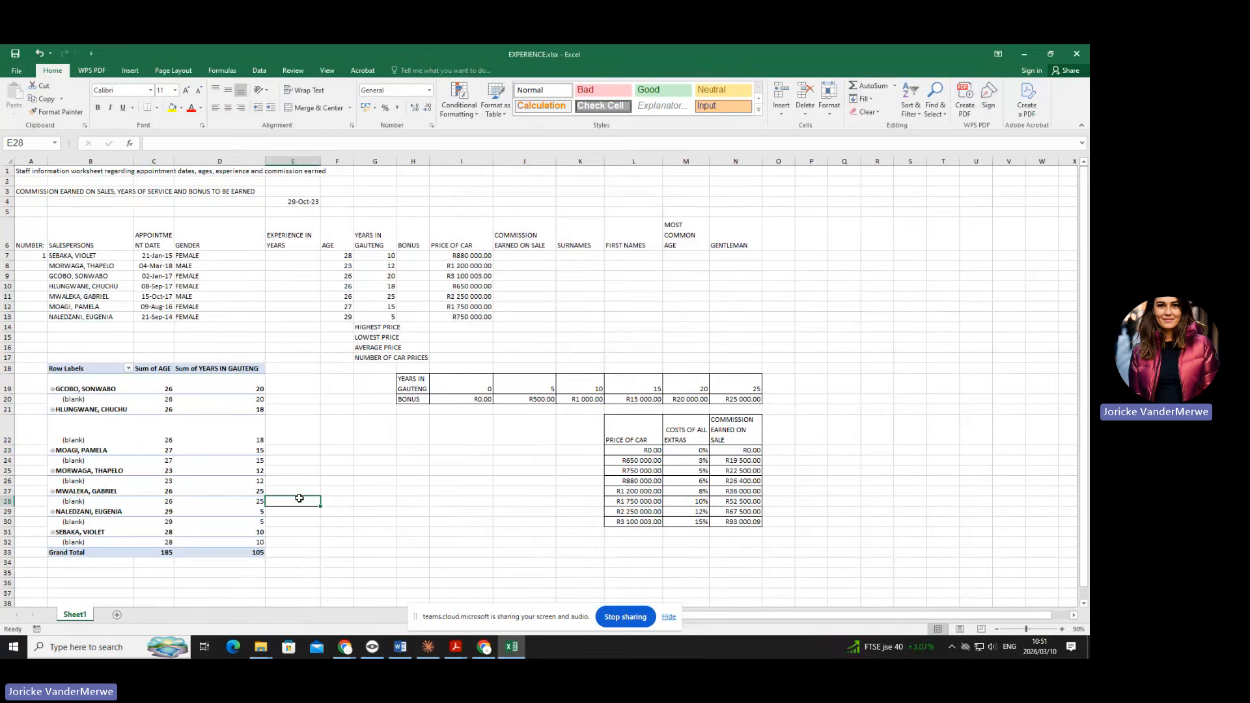
pyautogui.moveTo(197, 425)
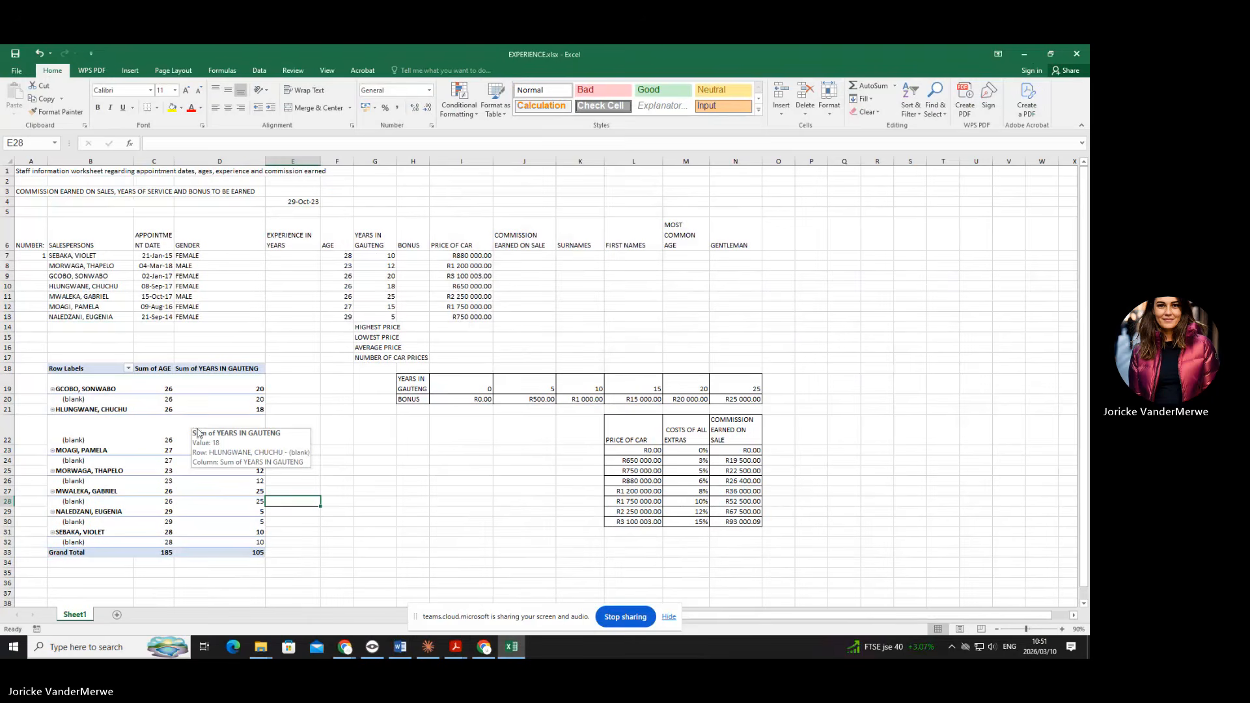
pyautogui.click(153, 433)
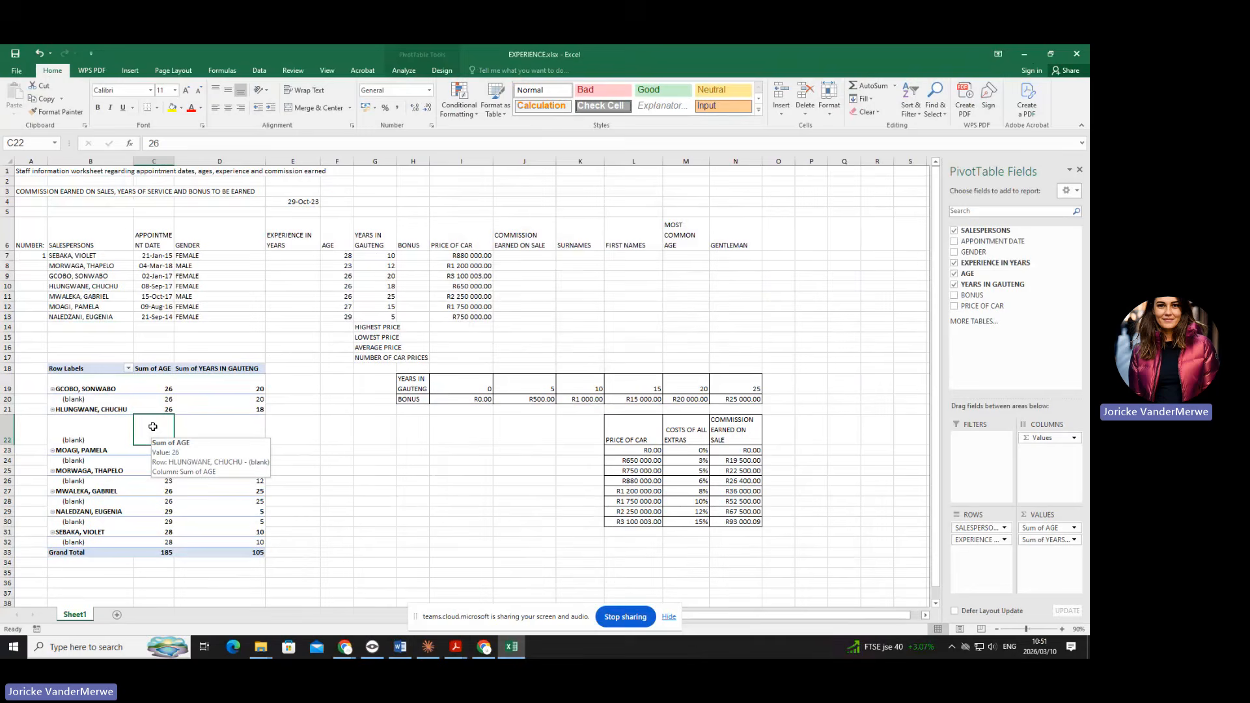
pyautogui.click(98, 409)
pyautogui.click(130, 389)
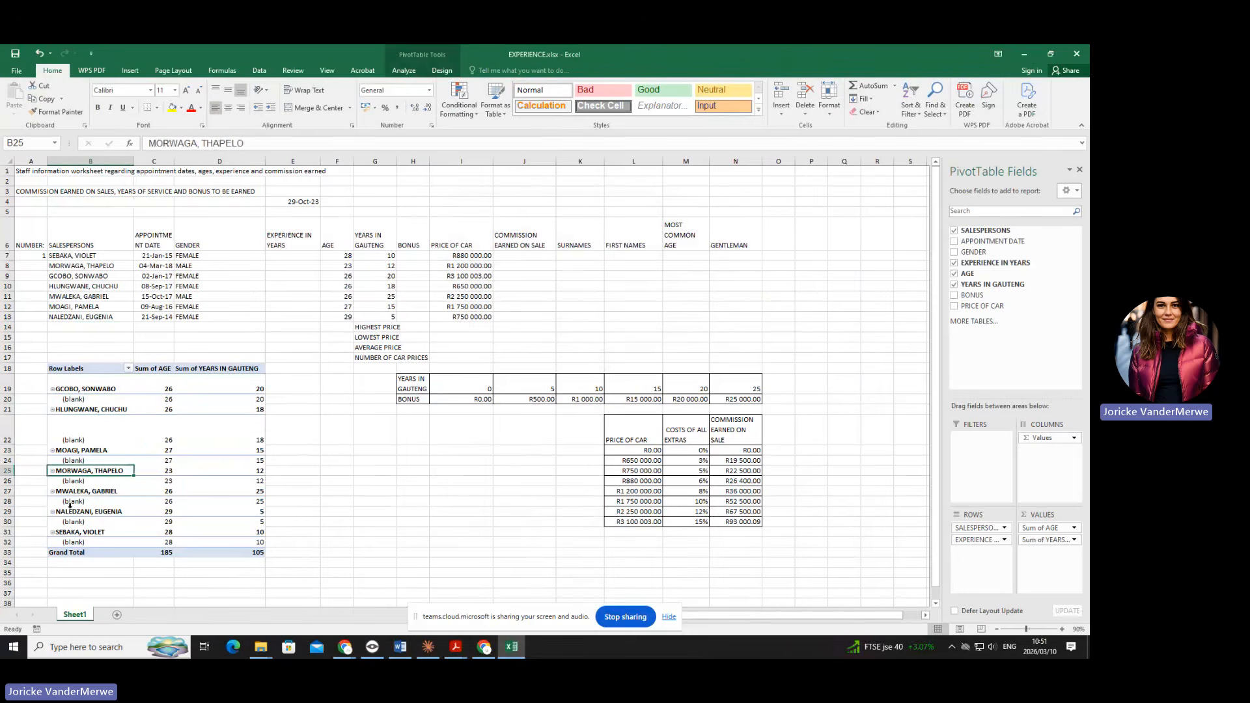
pyautogui.click(83, 406)
pyautogui.click(129, 492)
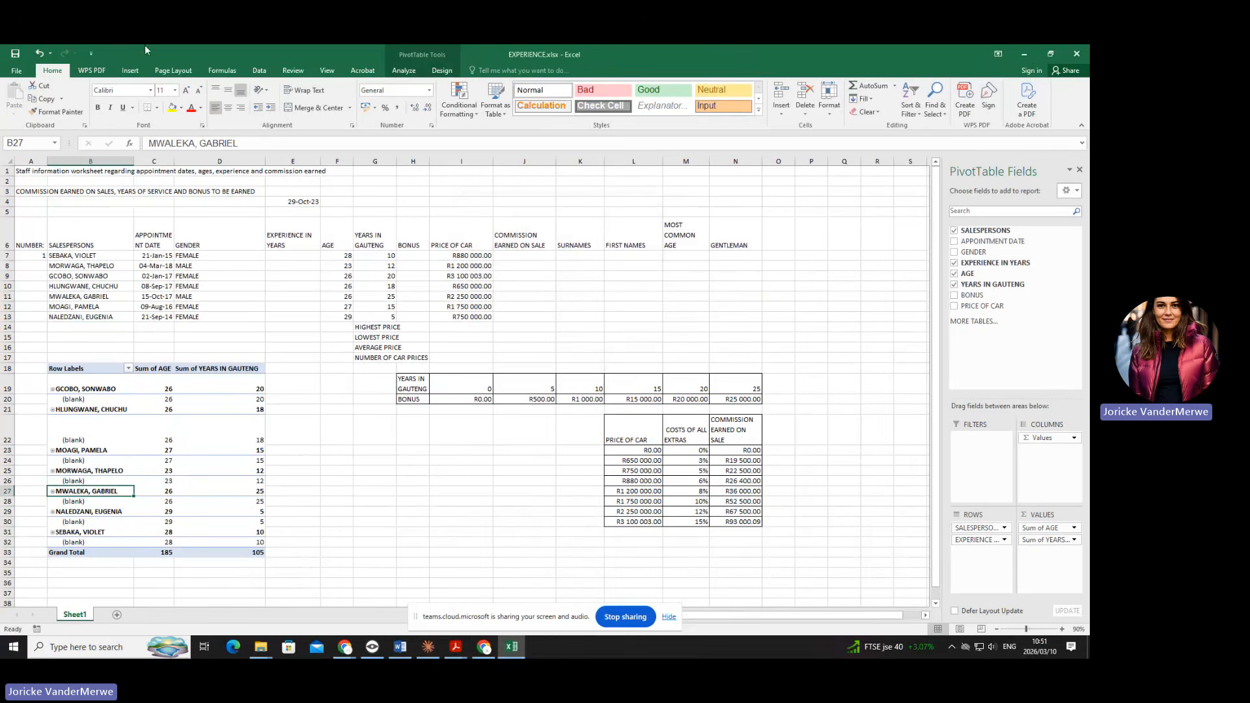
# Insert a Clustered Column PivotChart based on the PivotTable and place it beside the PivotTable, just below the years-in-Gauteng bonus table.
pyautogui.click(129, 71)
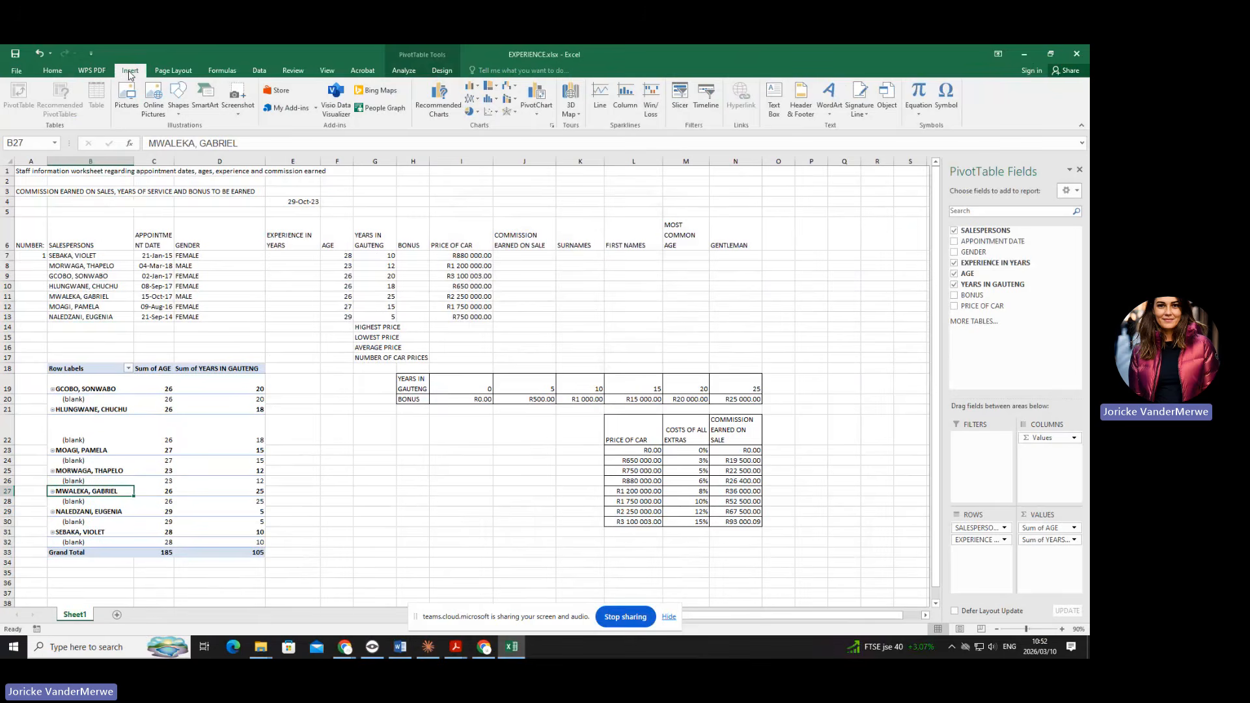
pyautogui.click(534, 117)
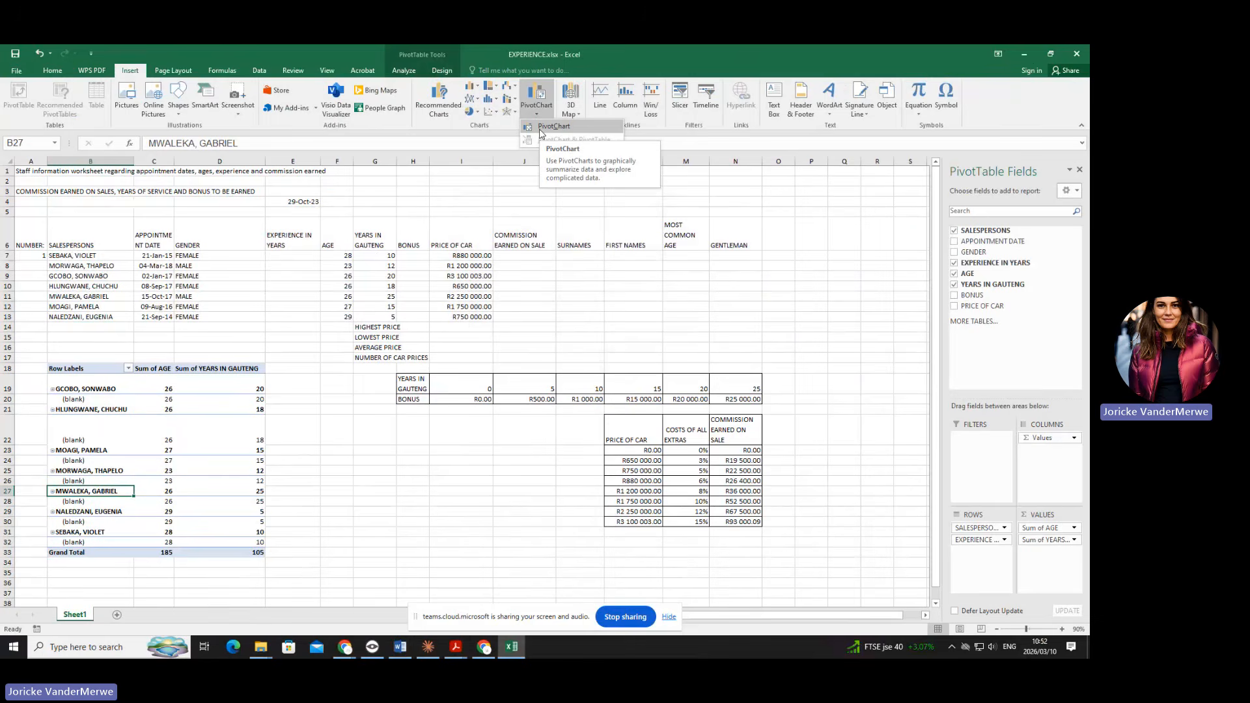
pyautogui.click(540, 129)
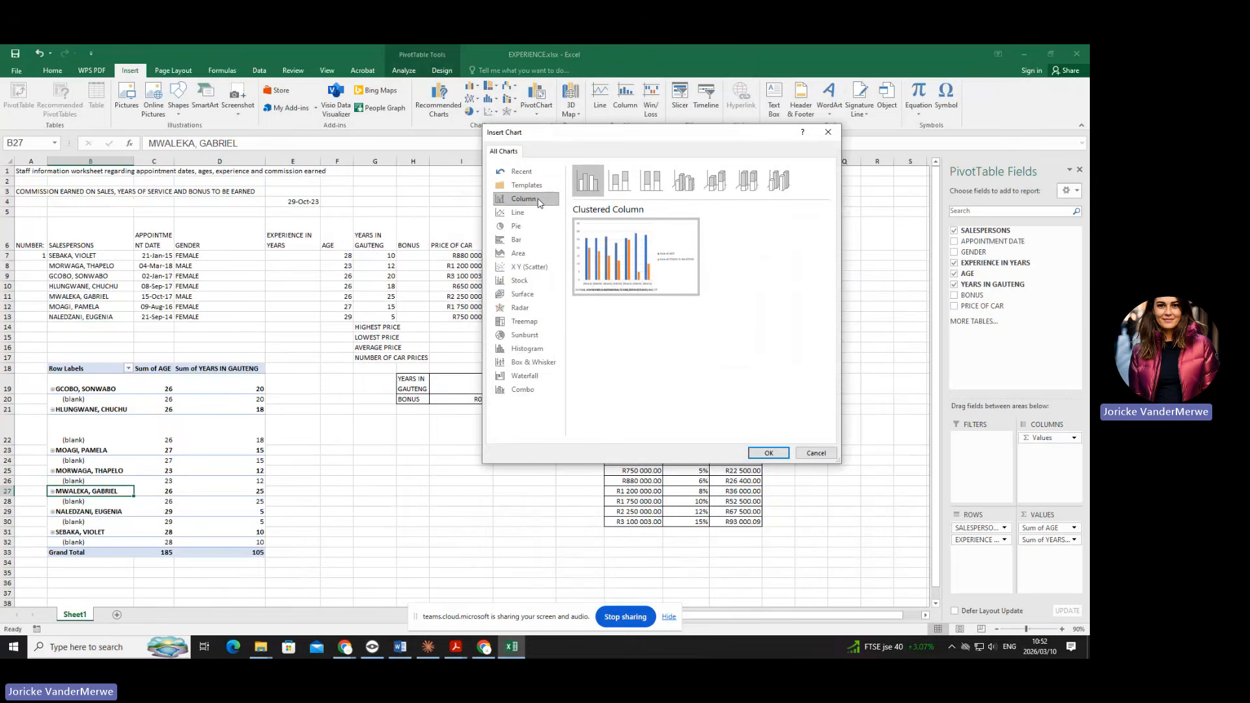
pyautogui.click(538, 201)
pyautogui.click(524, 216)
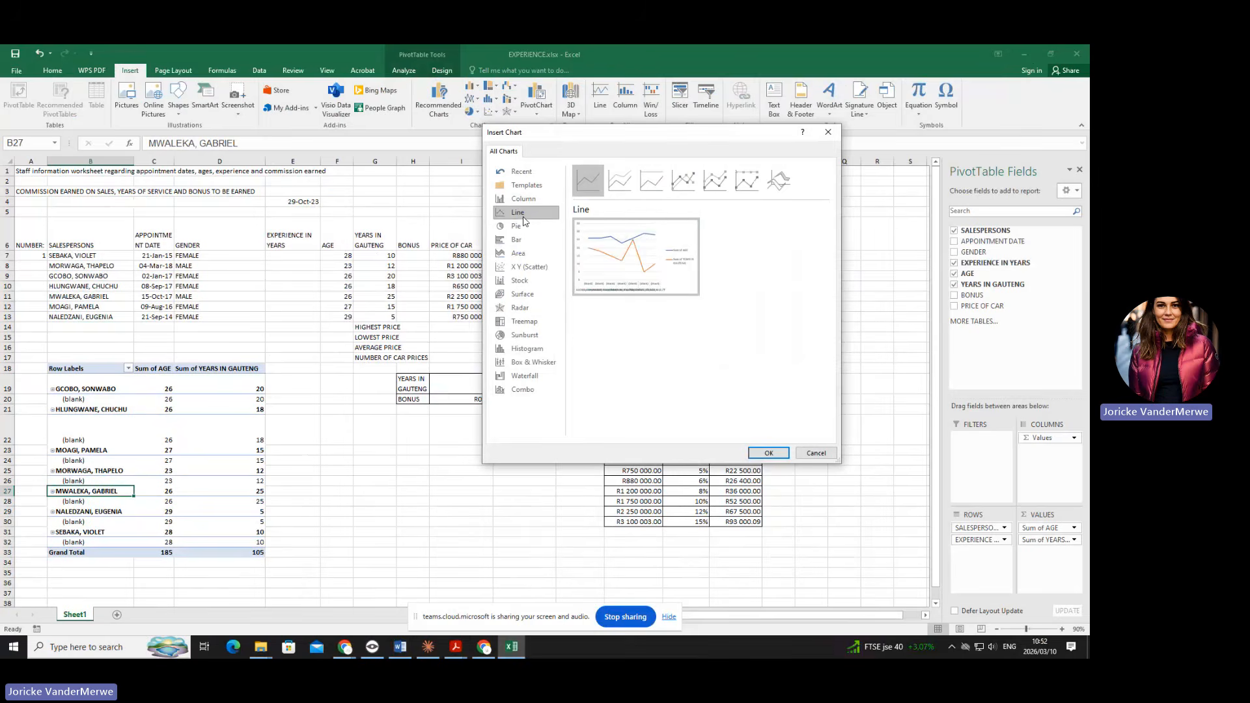
pyautogui.click(533, 226)
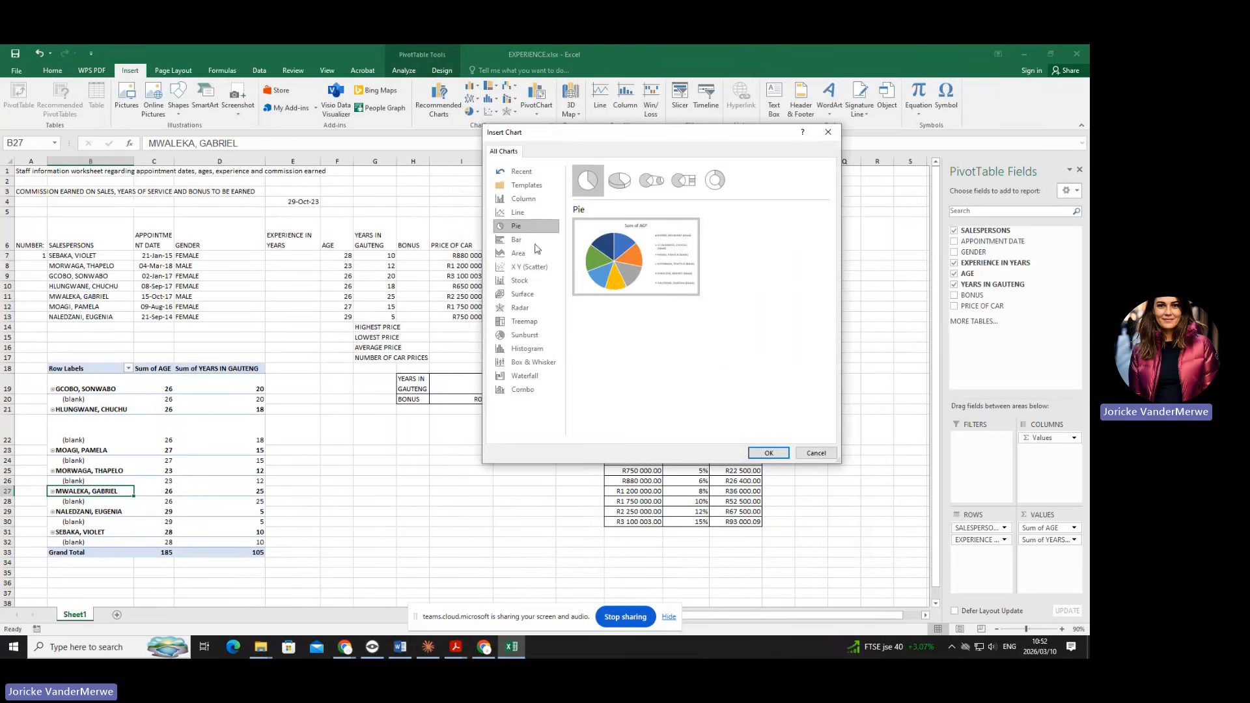
pyautogui.click(536, 240)
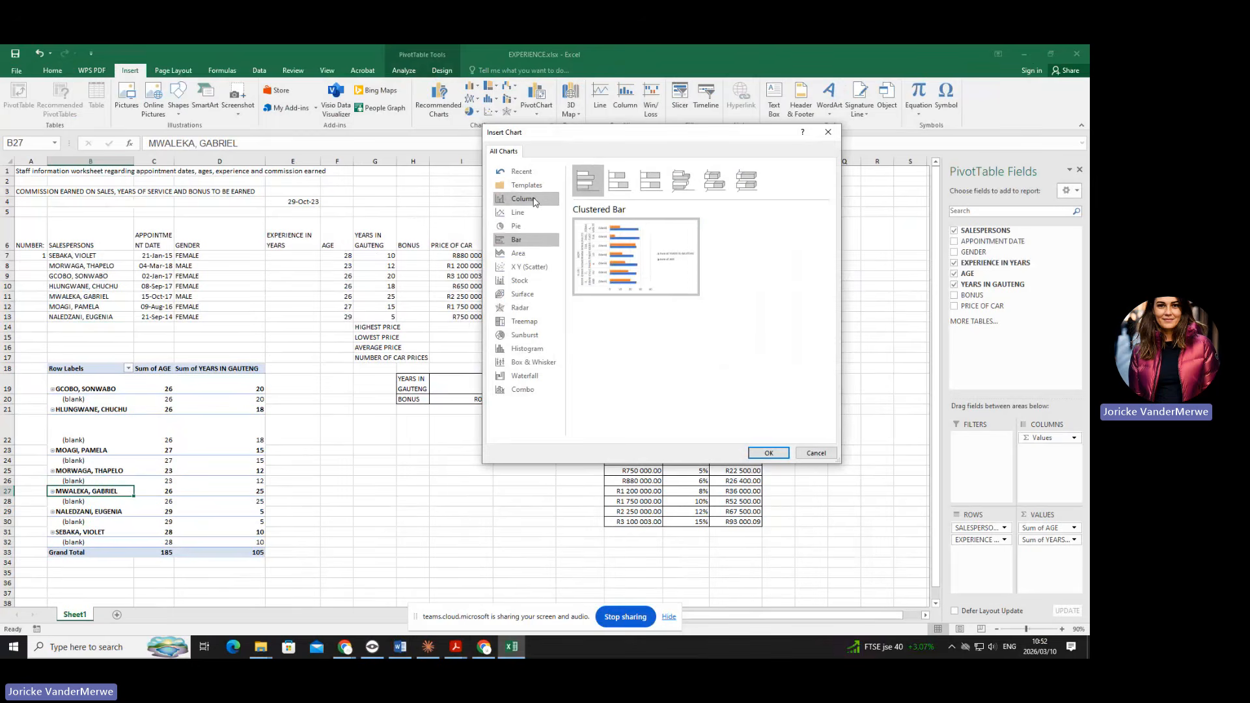
pyautogui.click(534, 200)
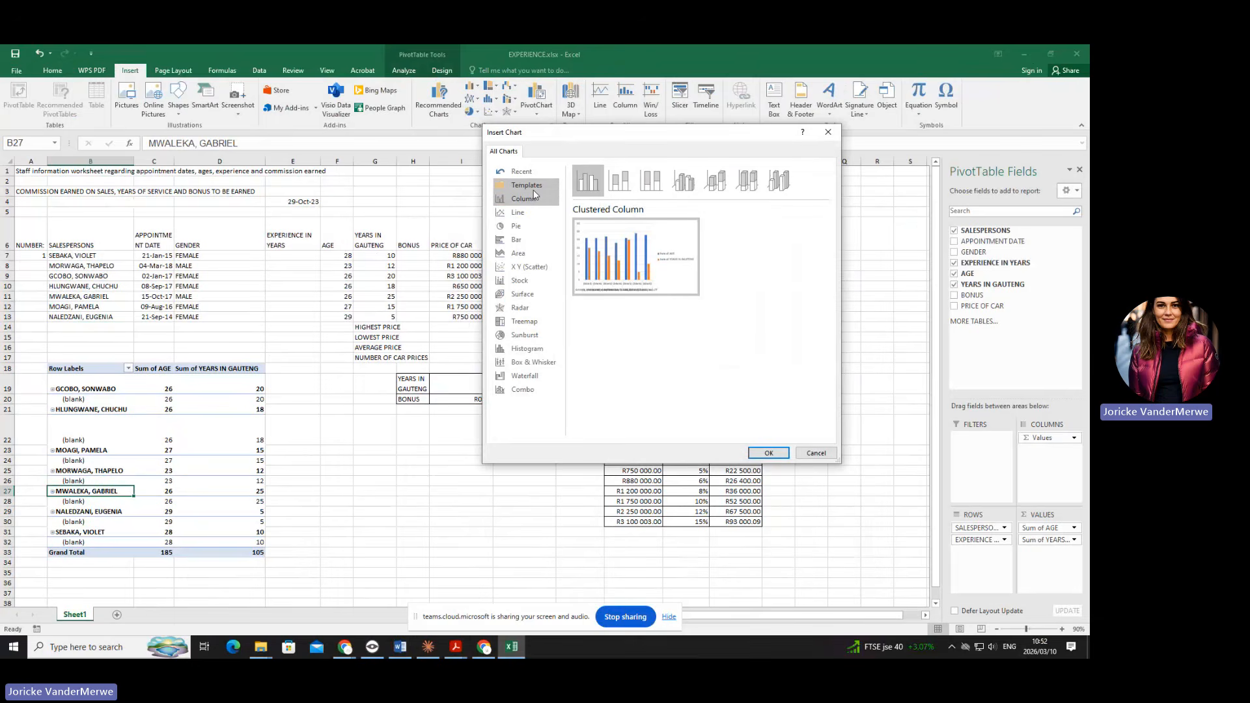
pyautogui.click(768, 453)
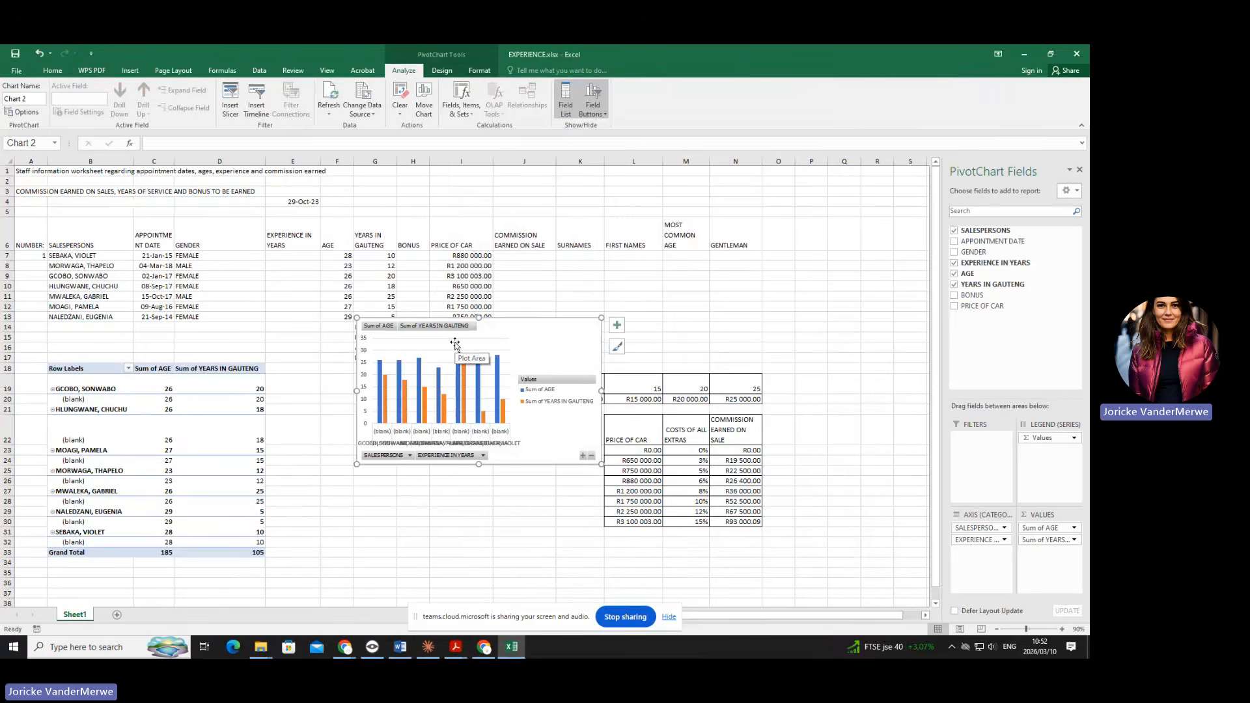
pyautogui.moveTo(538, 326); pyautogui.dragTo(498, 408)
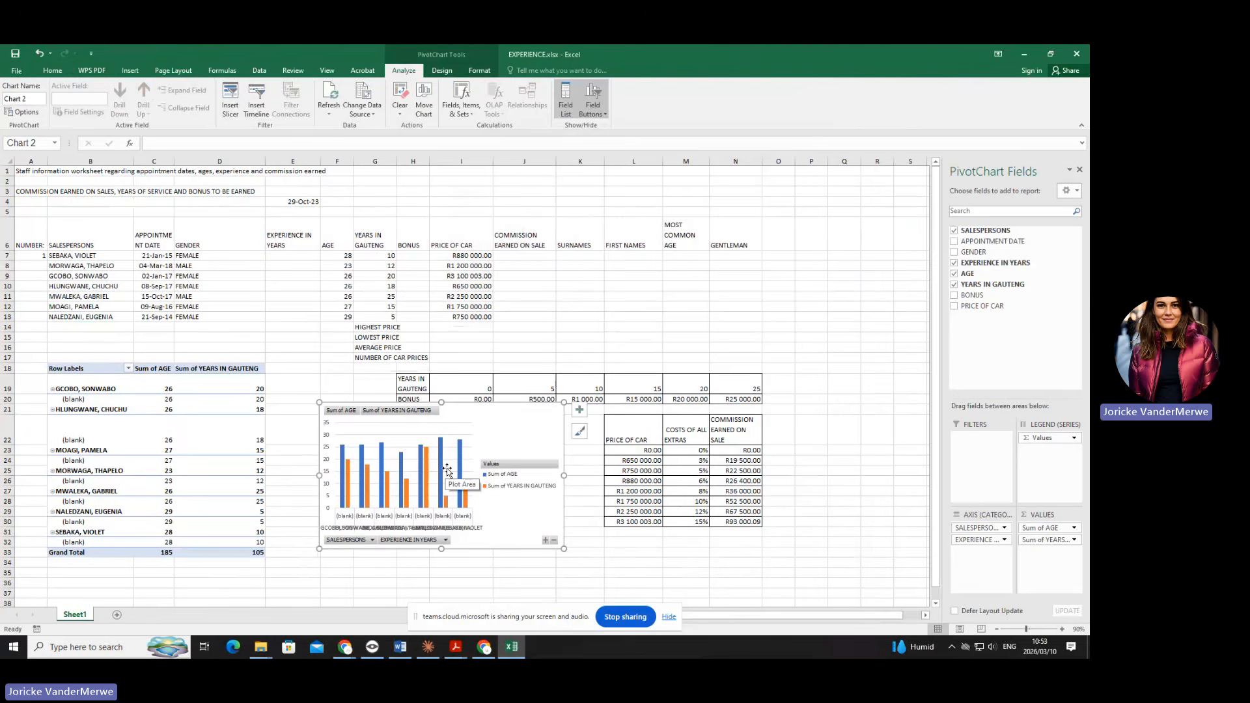
# Add a chart title to the PivotChart using the Above Chart placement.
pyautogui.click(507, 432)
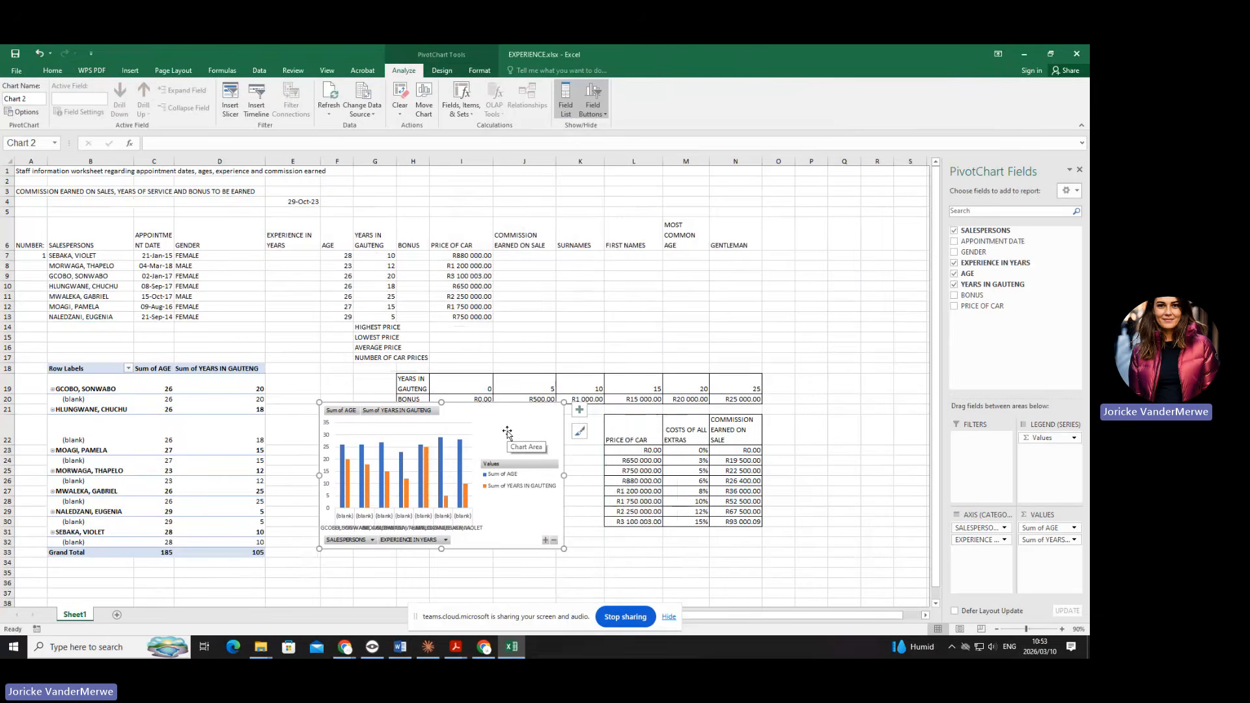
pyautogui.click(445, 72)
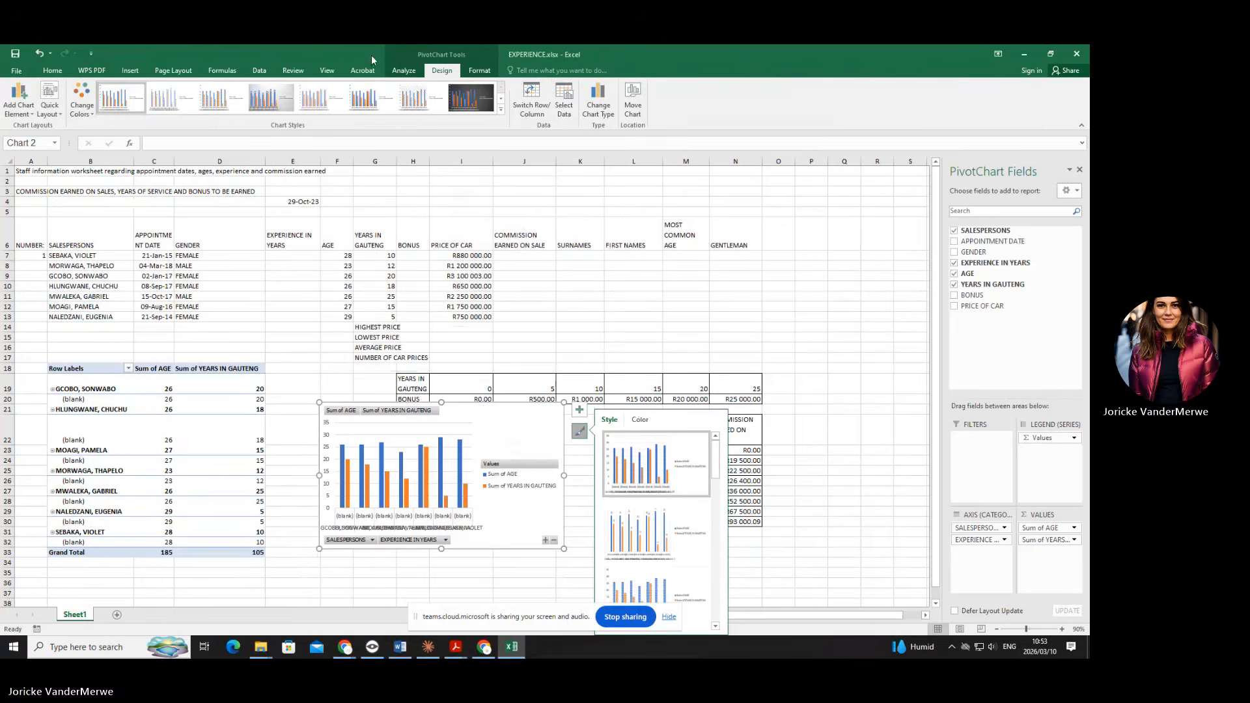
pyautogui.click(20, 111)
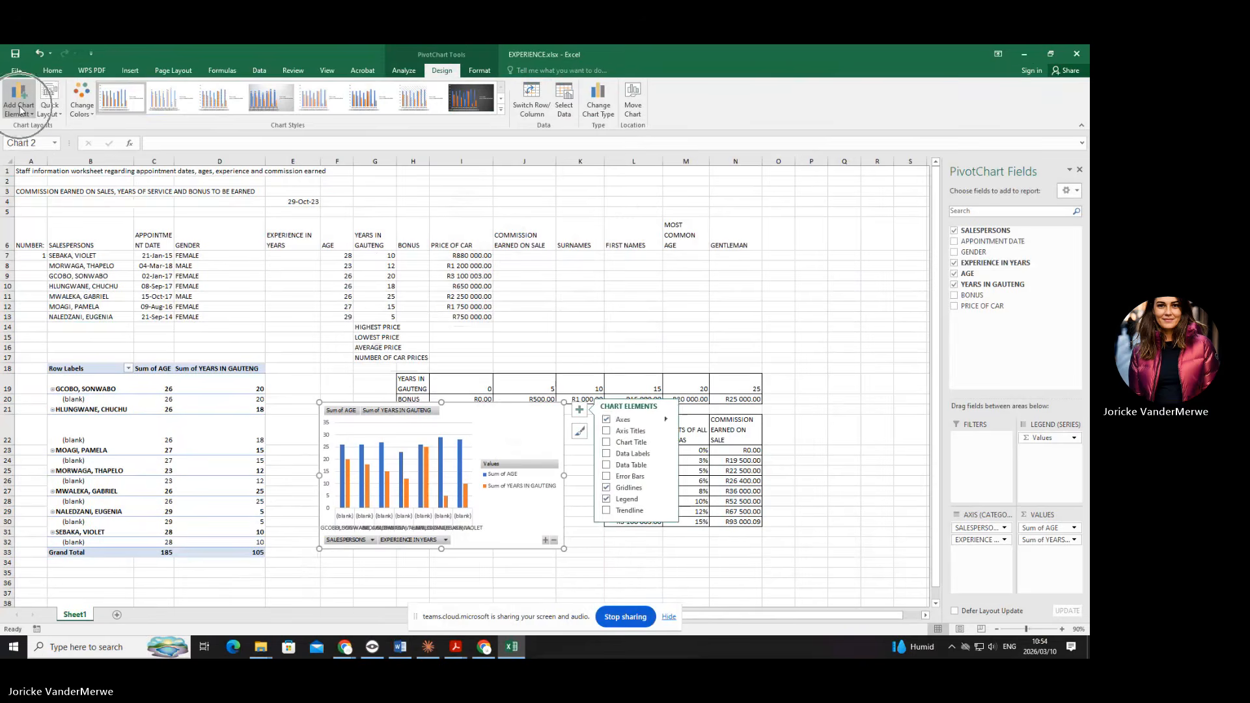
pyautogui.click(20, 110)
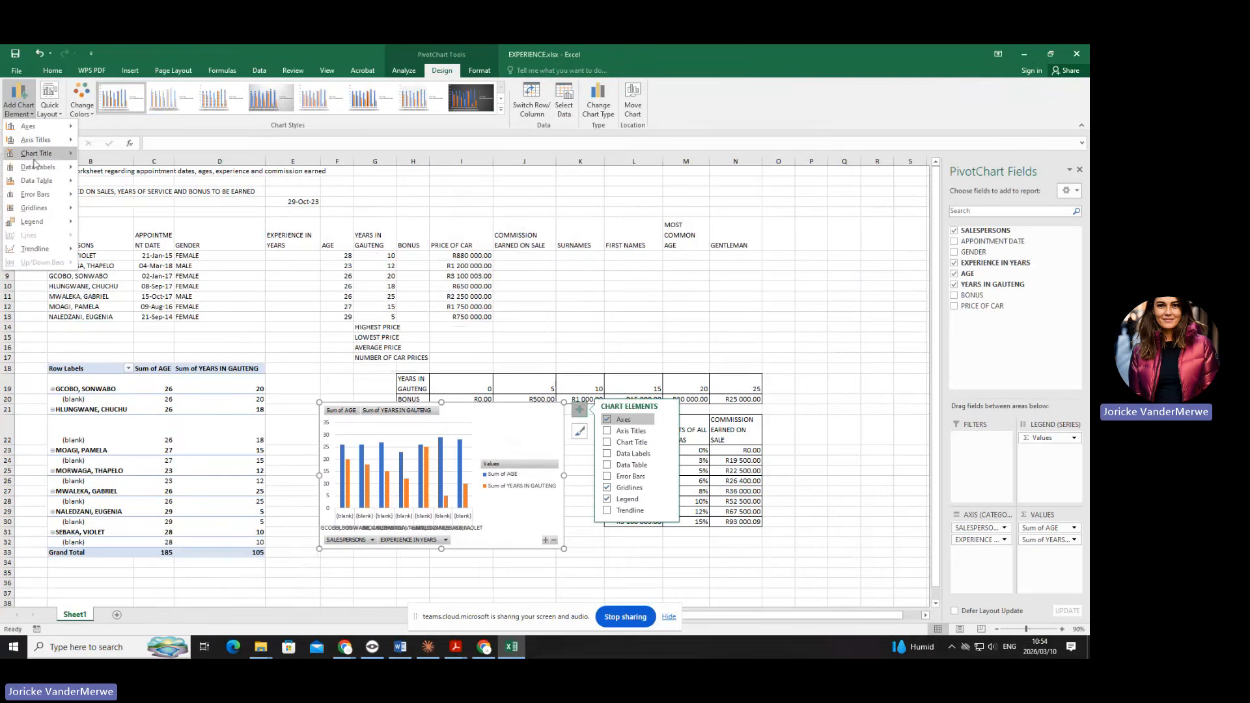
pyautogui.moveTo(34, 252)
pyautogui.moveTo(66, 158)
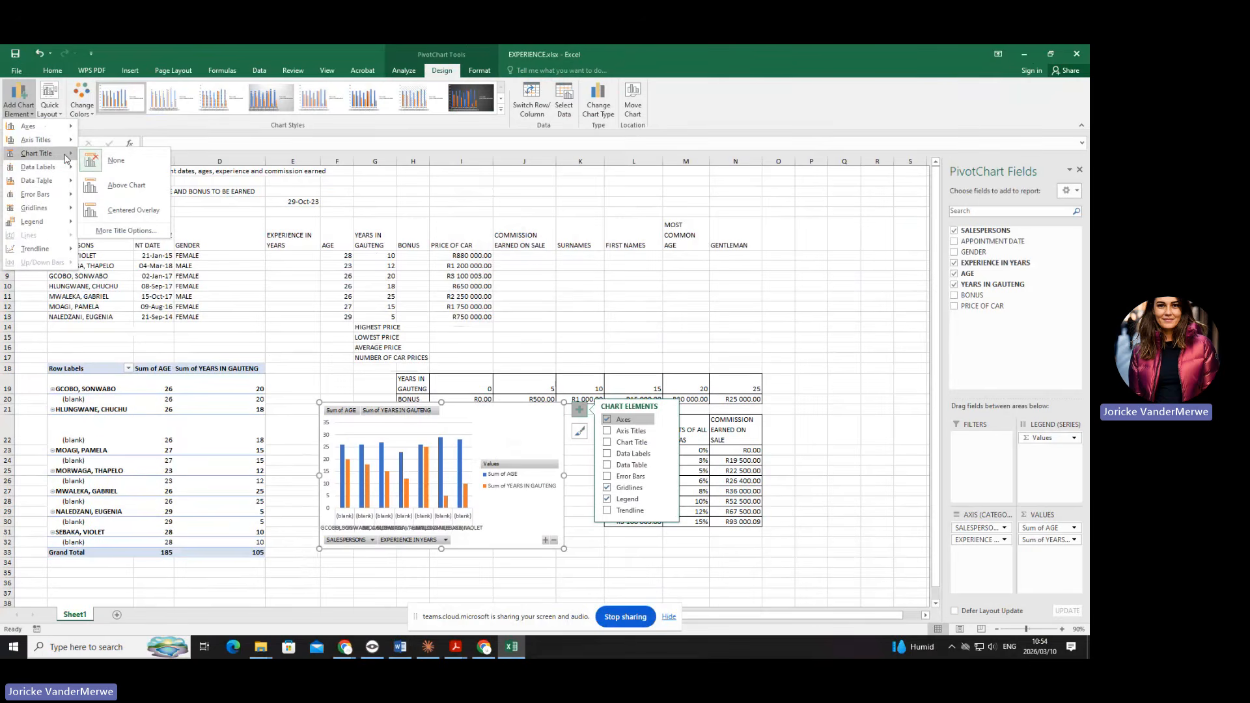
pyautogui.click(150, 189)
# Replace the placeholder chart title with SALESPERSONS on the first line and EXAM/ID NR on the second.
pyautogui.click(435, 424)
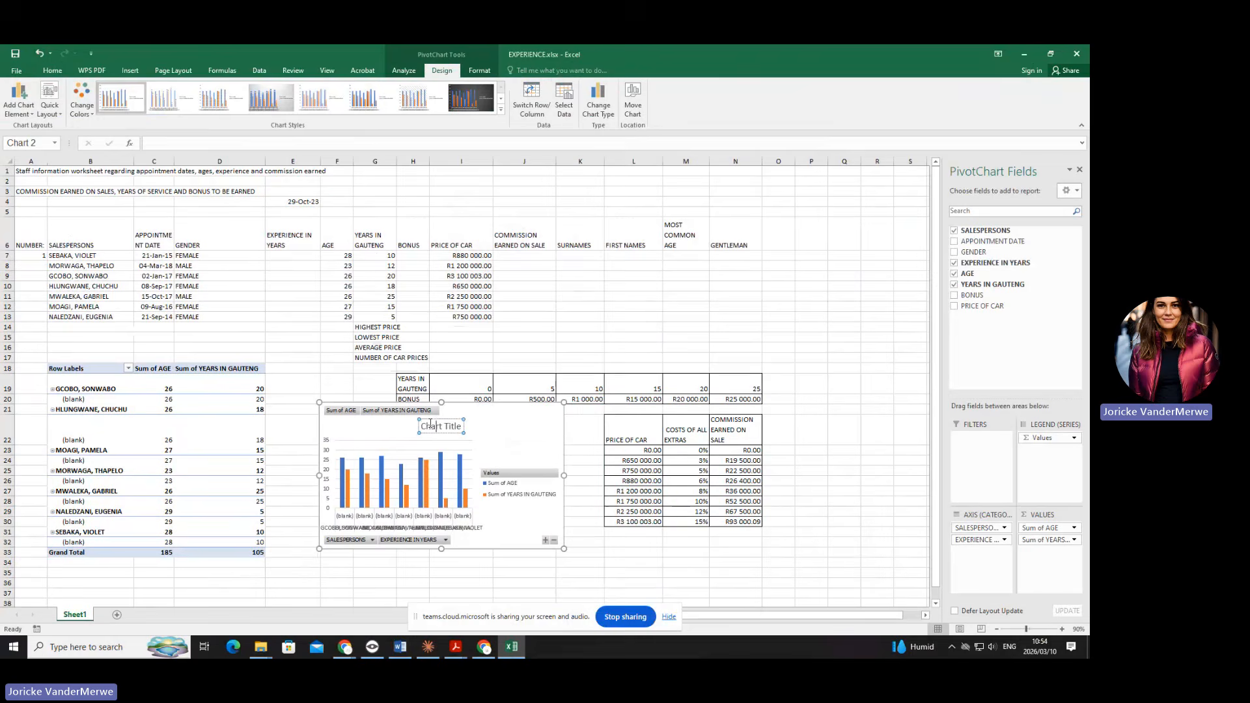
pyautogui.moveTo(421, 426); pyautogui.dragTo(453, 426)
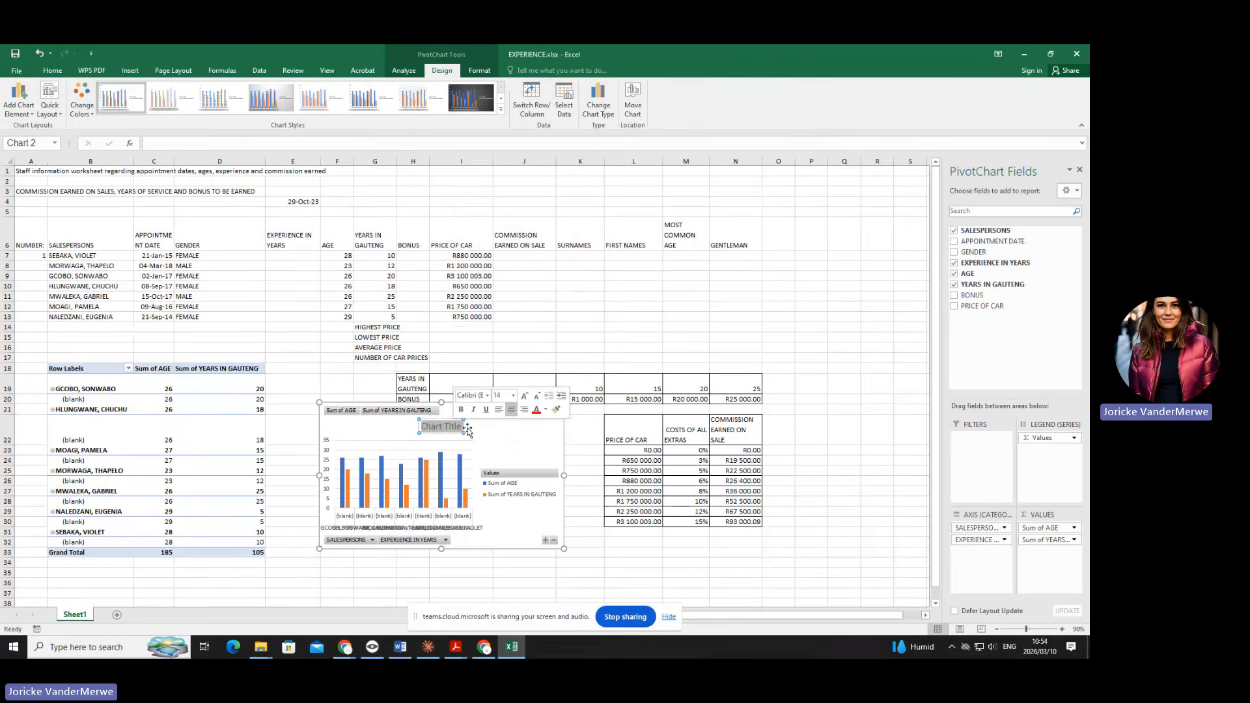
pyautogui.write('SALE')
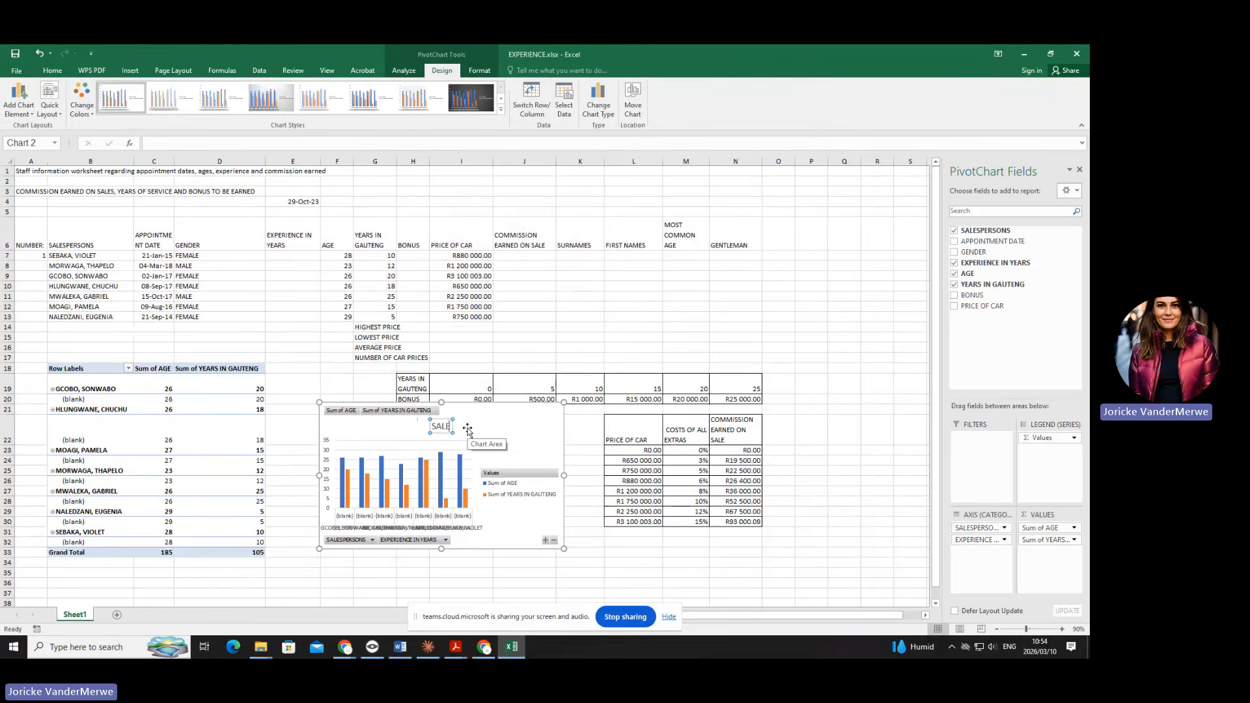
pyautogui.write('SPERSO')
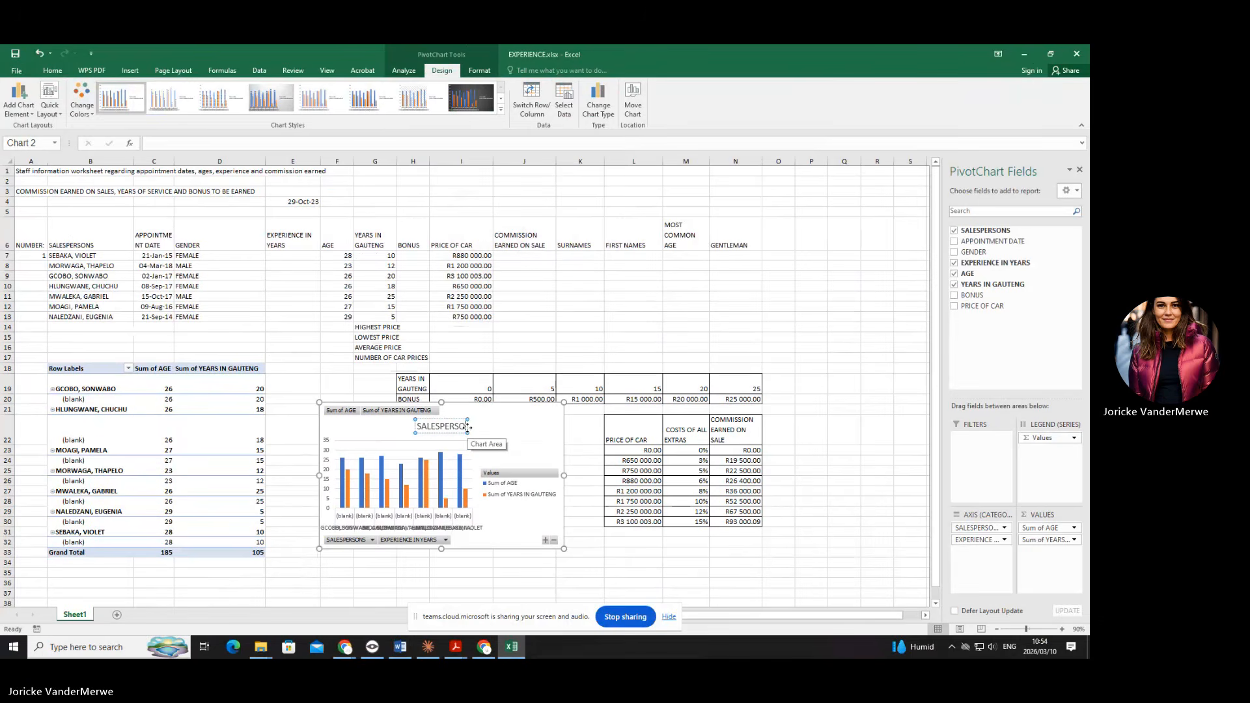
pyautogui.write('NS')
pyautogui.press('Return')
pyautogui.write('E')
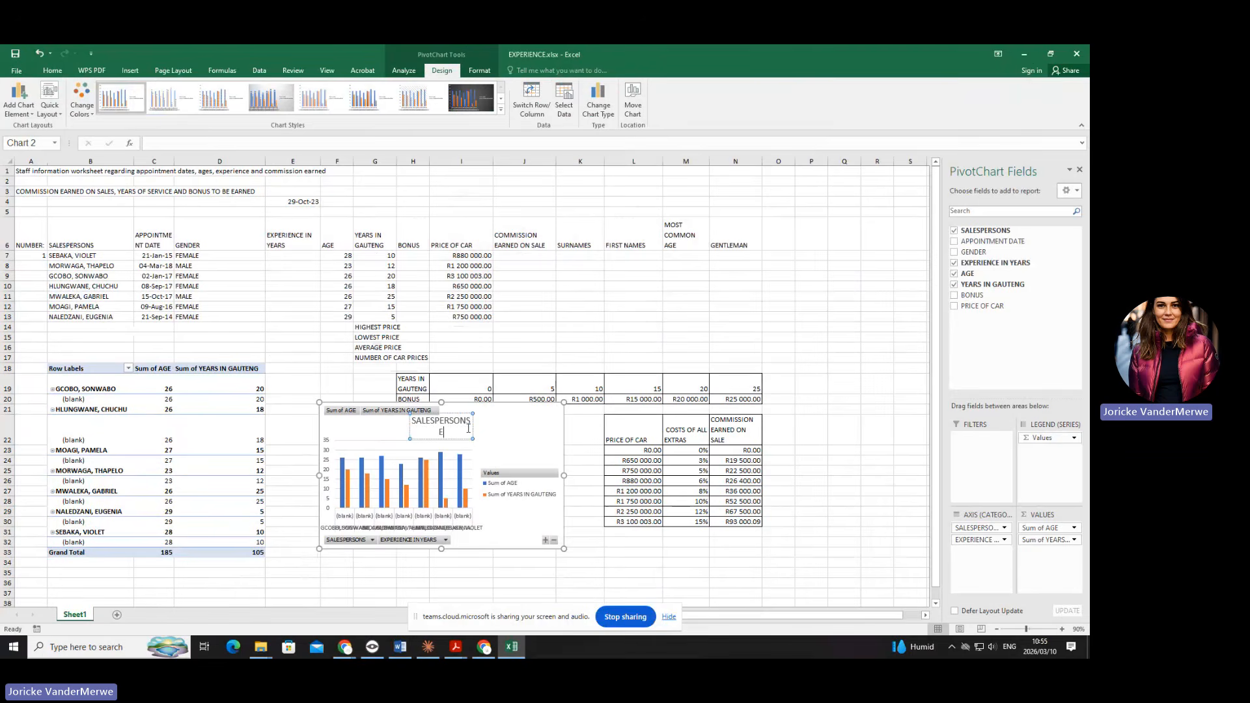
pyautogui.write('XAM/ID NR')
pyautogui.click(543, 436)
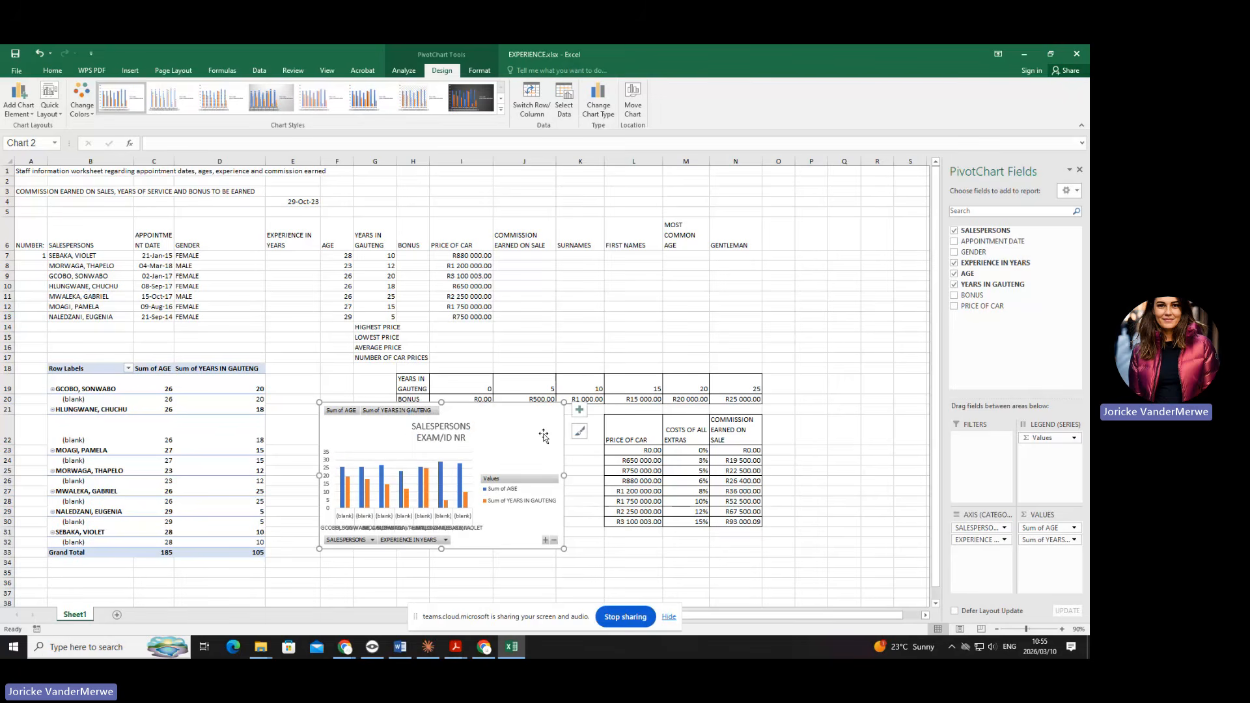
# Set the weight of the PivotChart's chart area outline to 6 pt.
pyautogui.click(480, 71)
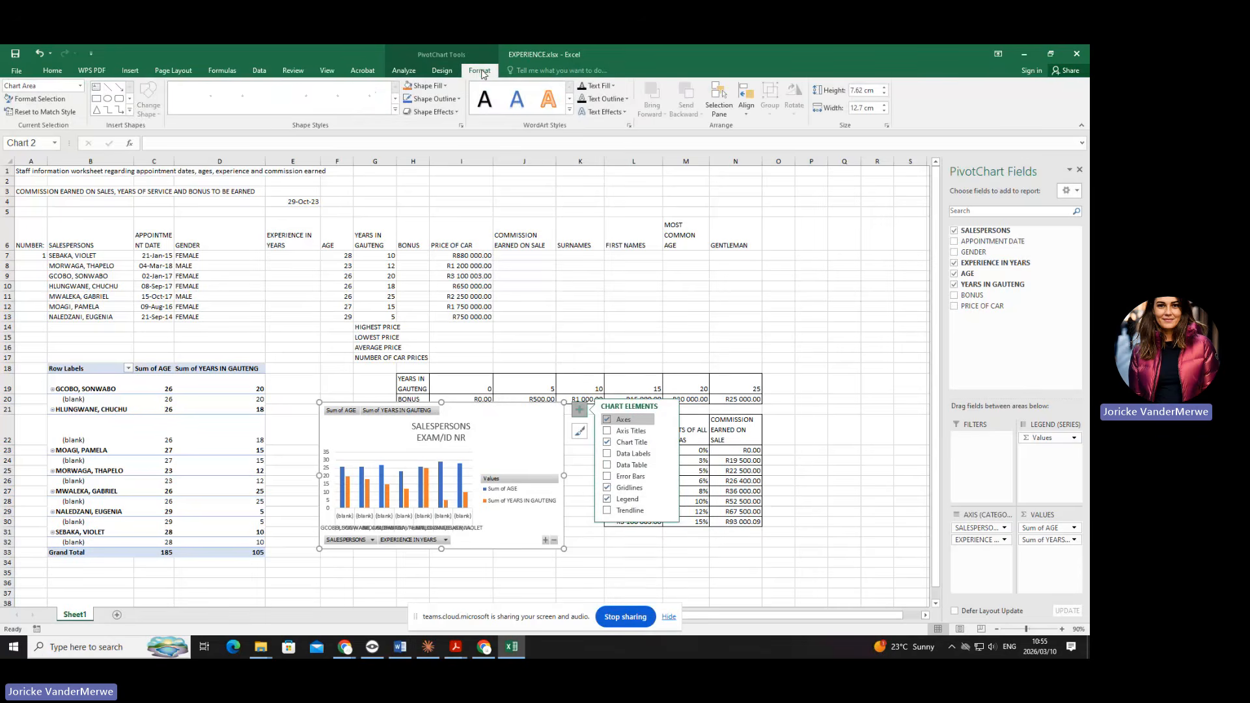
pyautogui.click(452, 100)
pyautogui.moveTo(456, 241)
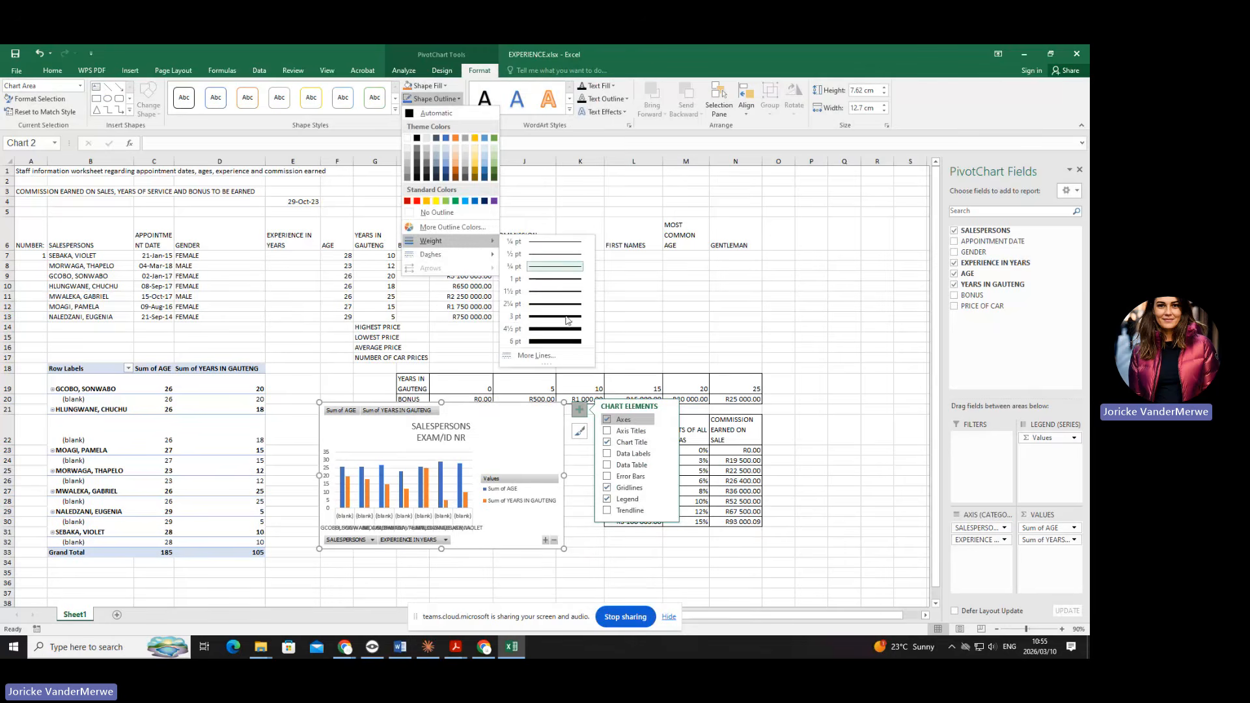
pyautogui.click(557, 341)
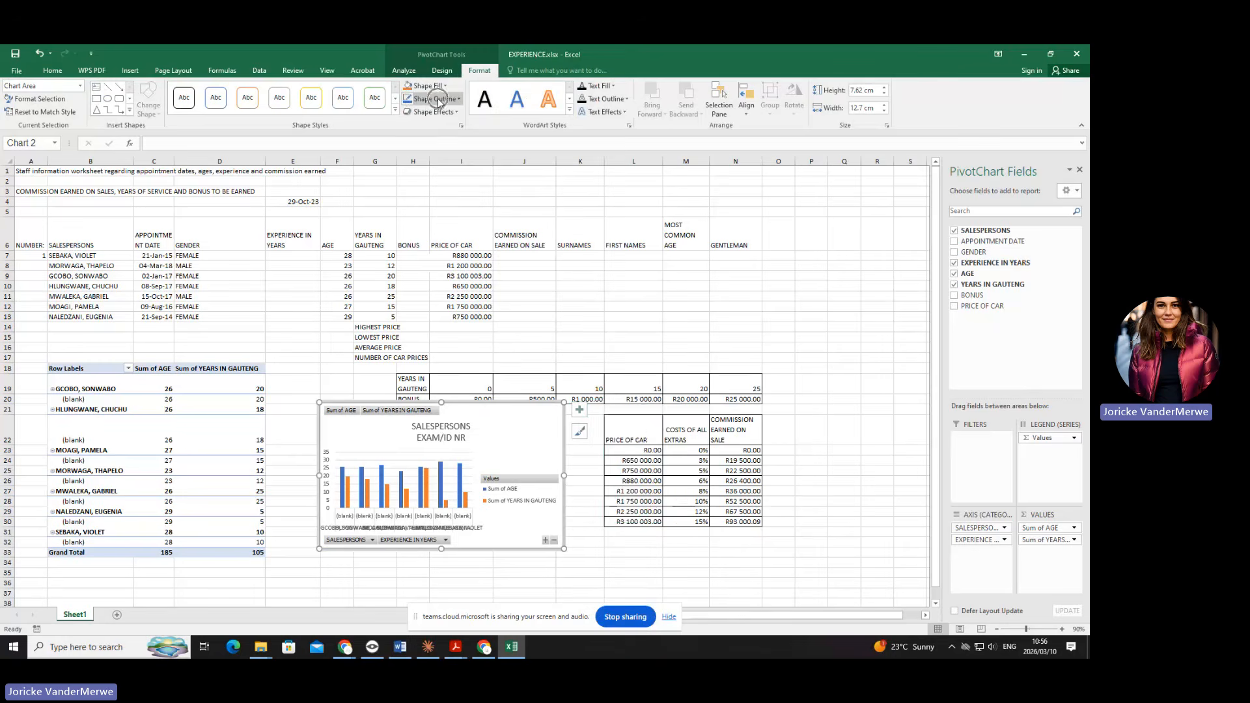
pyautogui.click(447, 77)
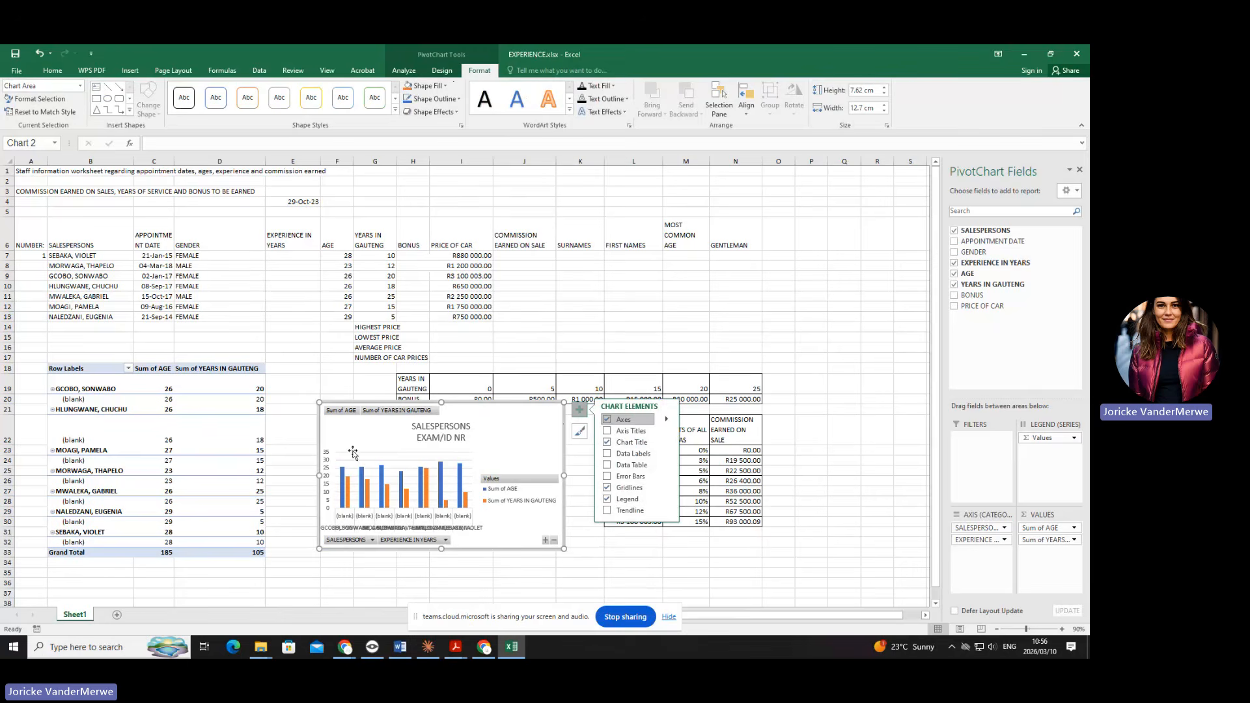
pyautogui.click(486, 72)
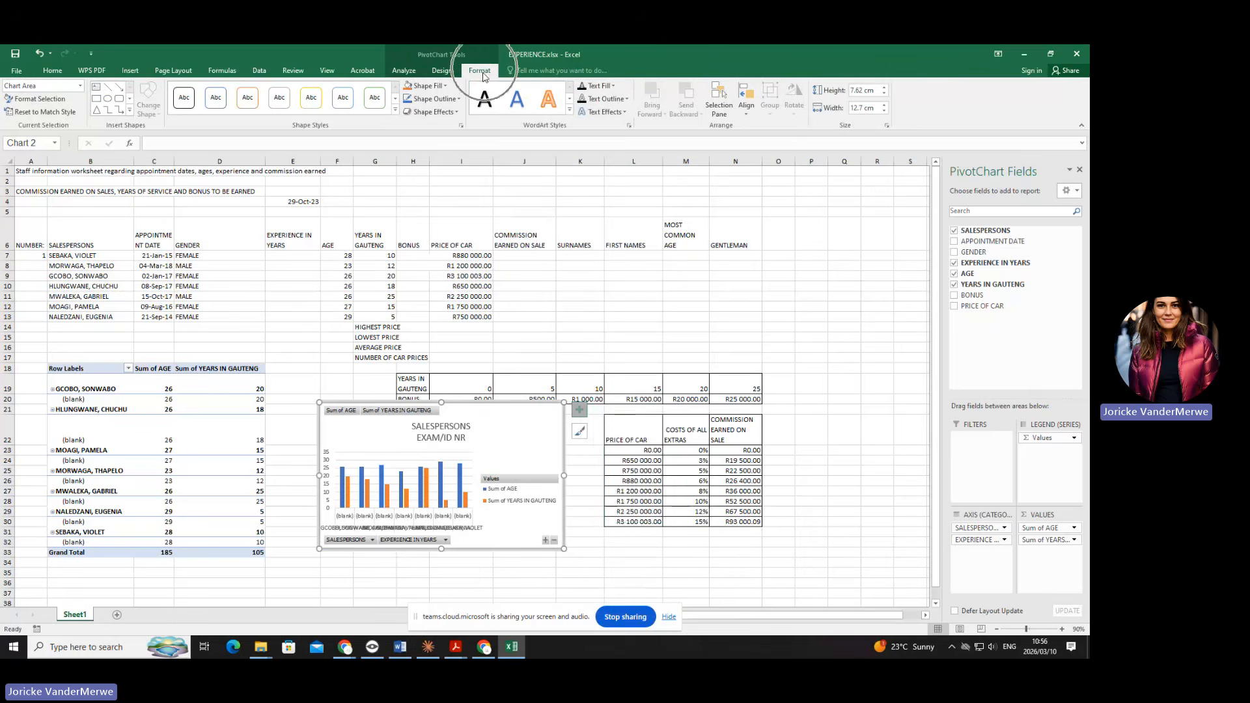
pyautogui.click(439, 102)
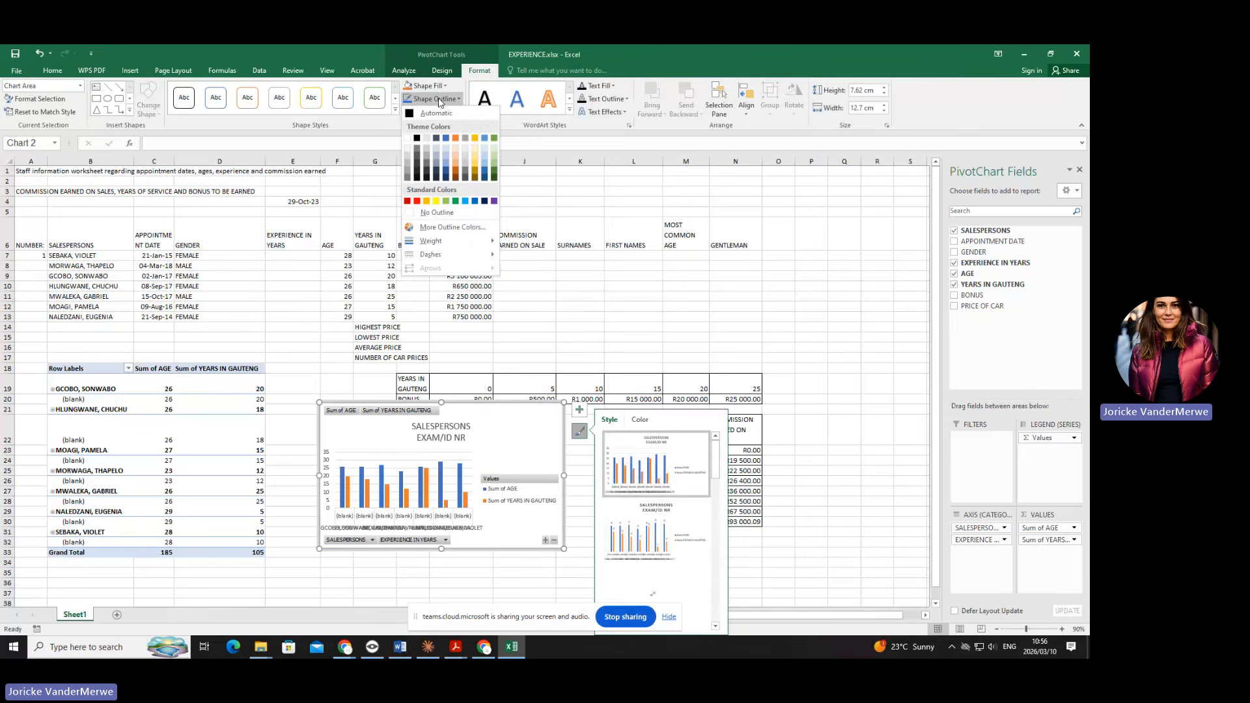
pyautogui.moveTo(448, 244)
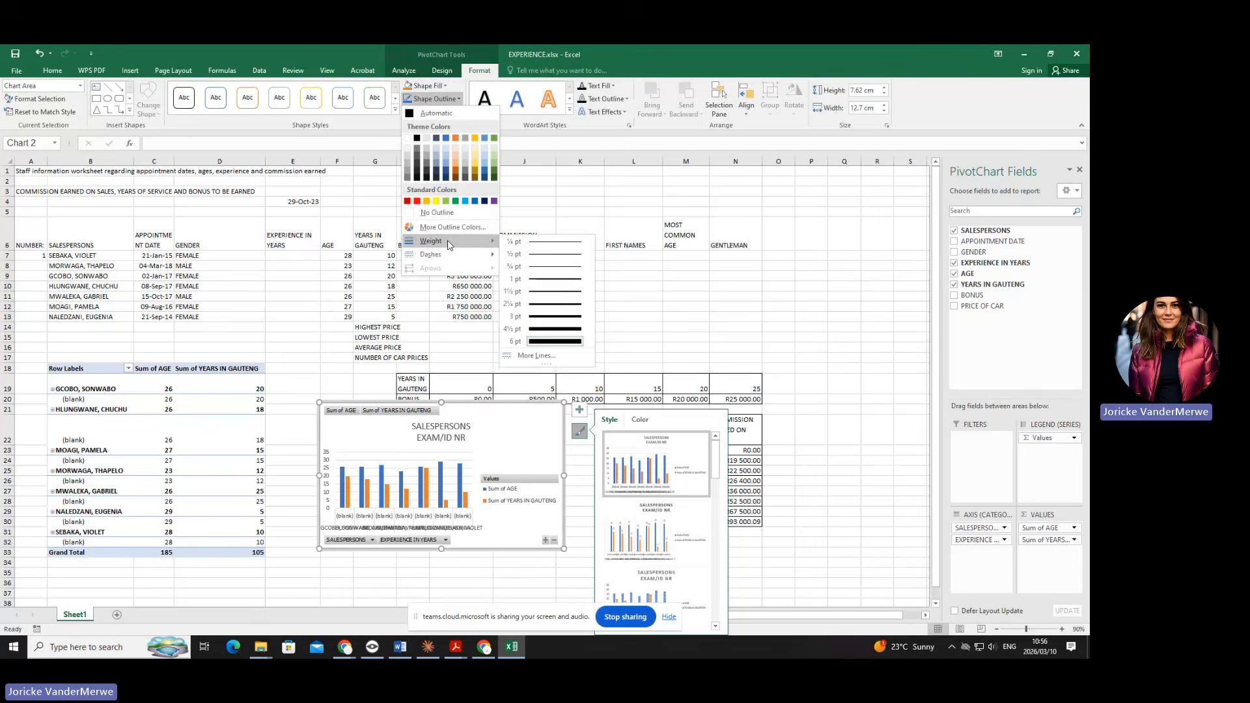
pyautogui.click(545, 341)
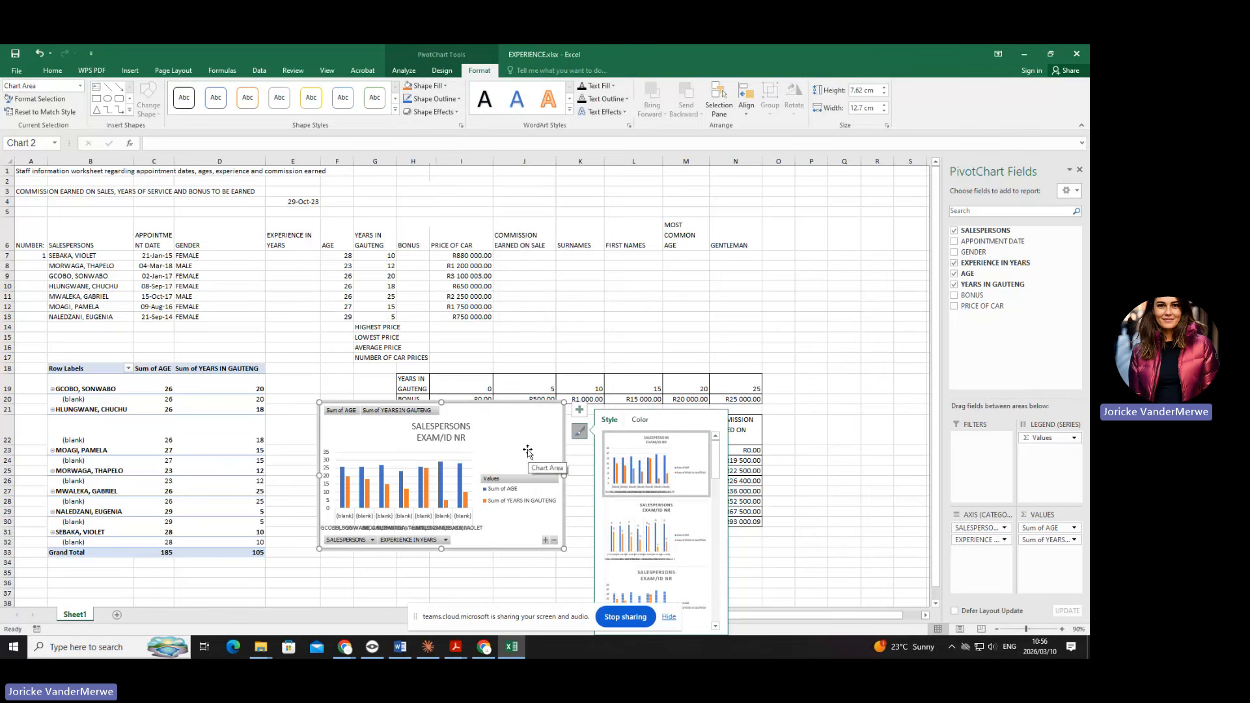
# Add data labels at the Outside End of the PivotChart's columns.
pyautogui.click(440, 70)
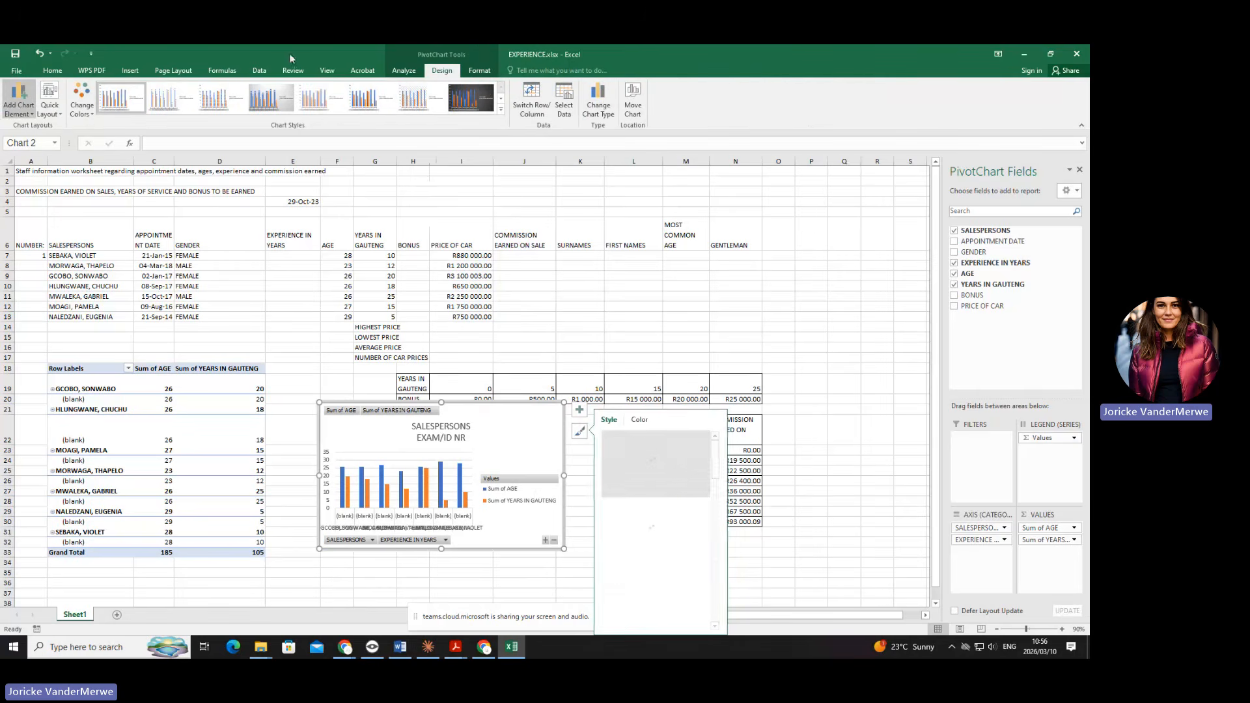
pyautogui.click(480, 70)
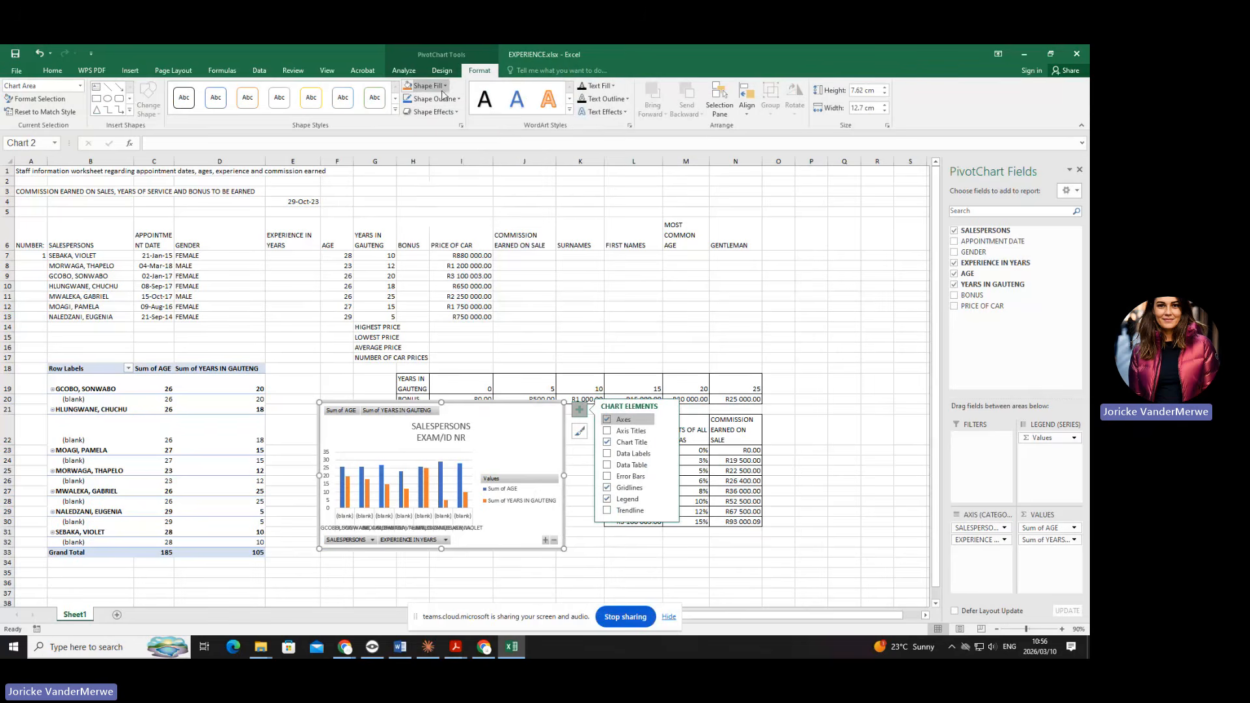
pyautogui.click(450, 75)
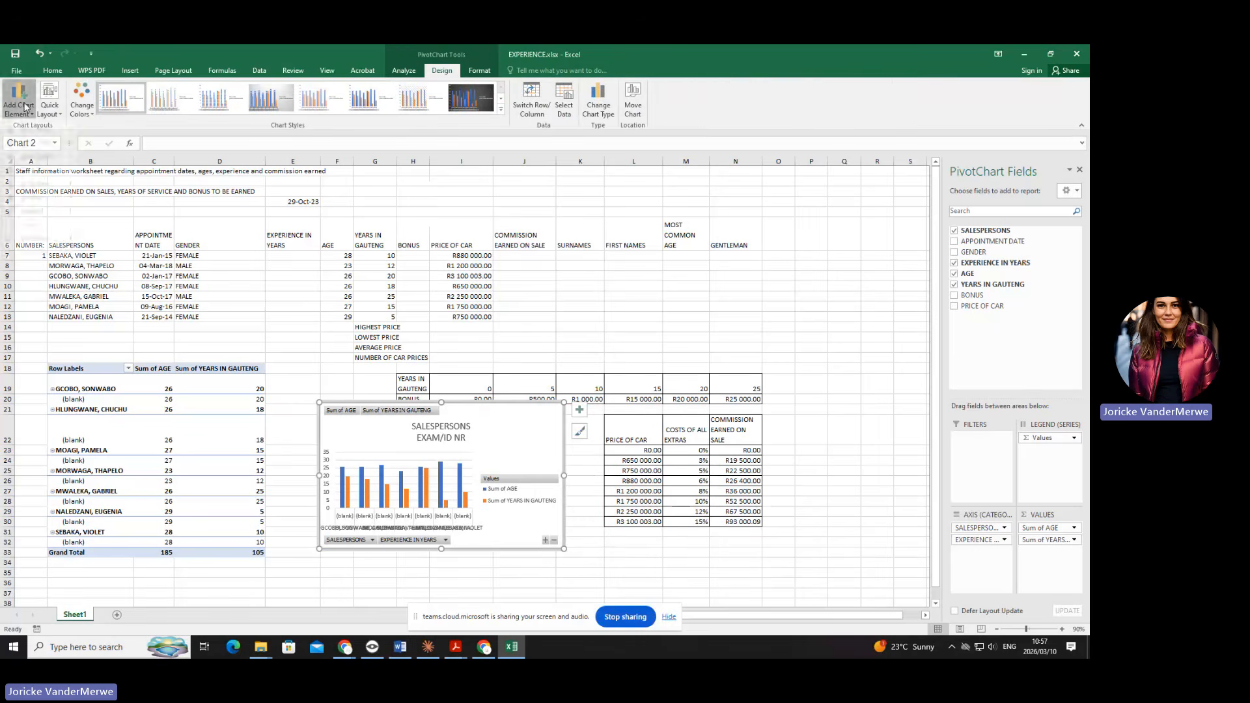
pyautogui.click(25, 105)
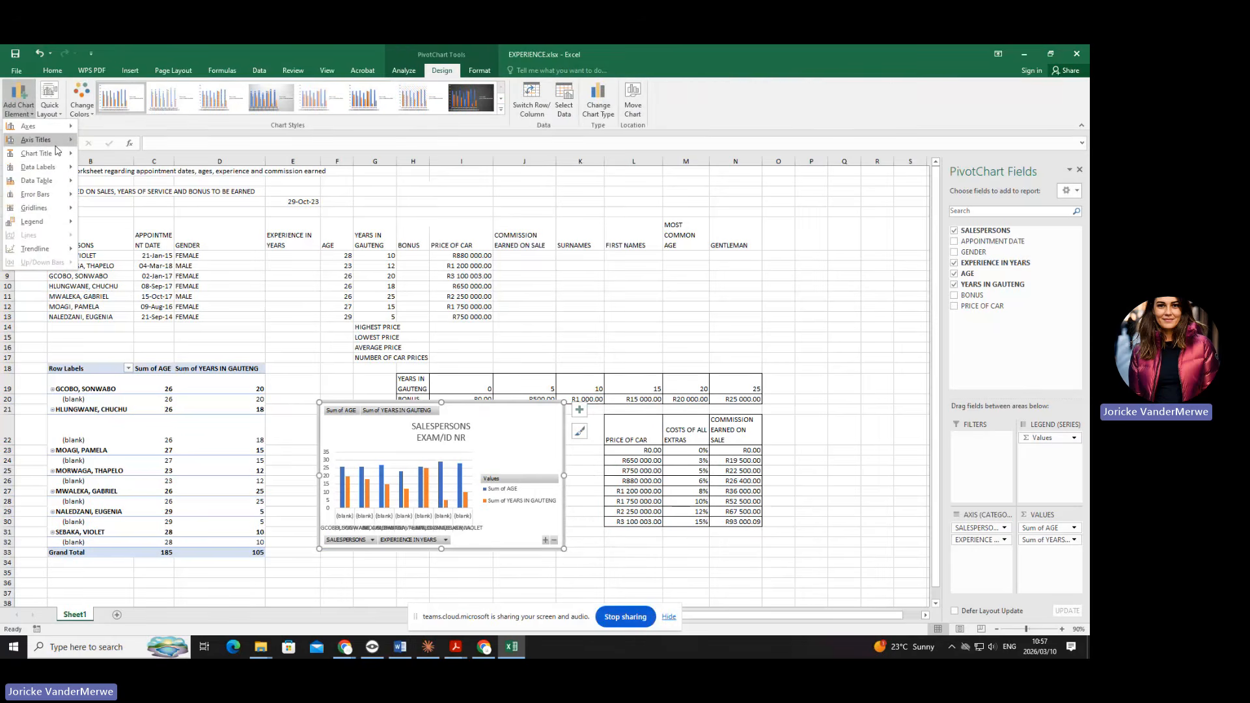
pyautogui.moveTo(39, 167)
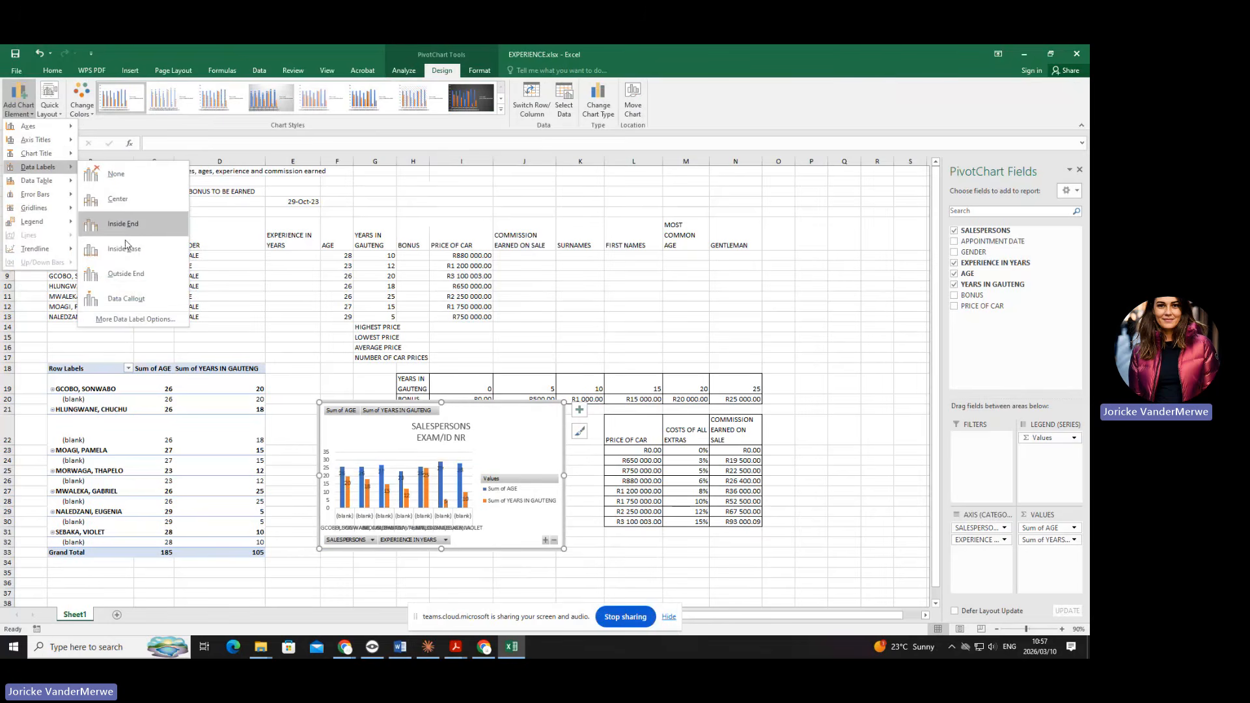
pyautogui.click(126, 280)
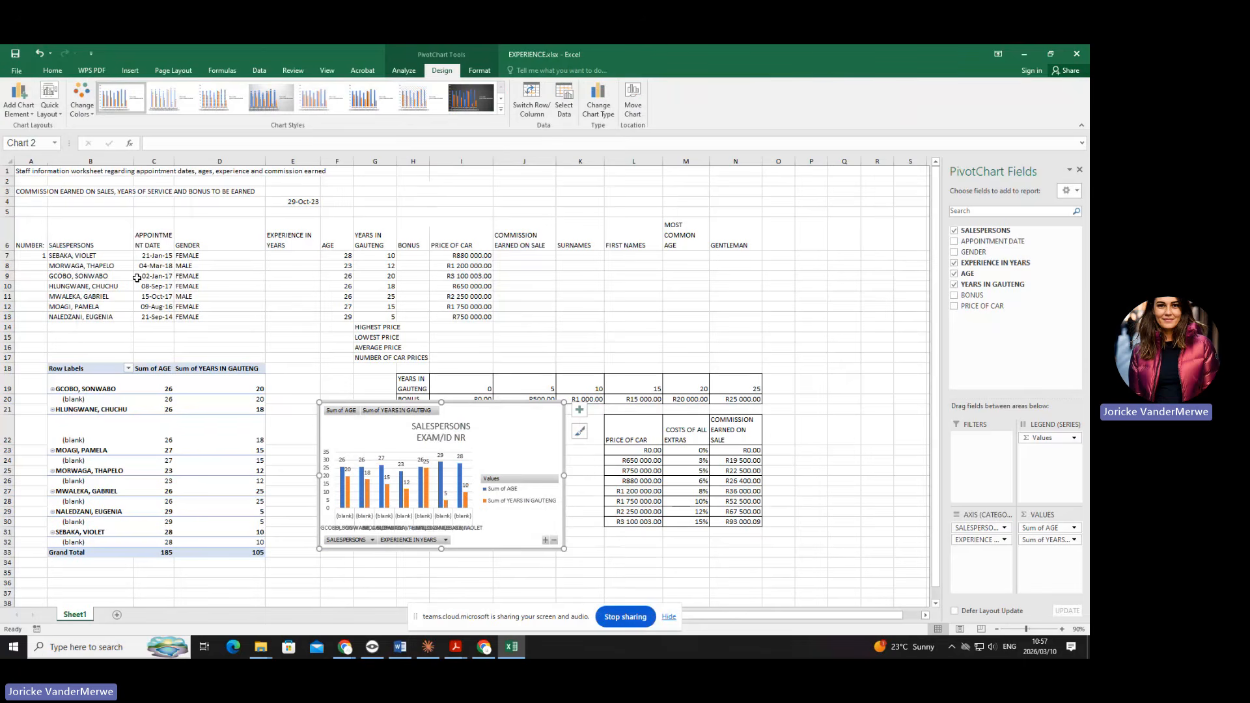
# Set the PivotChart's legend position to Bottom.
pyautogui.click(23, 99)
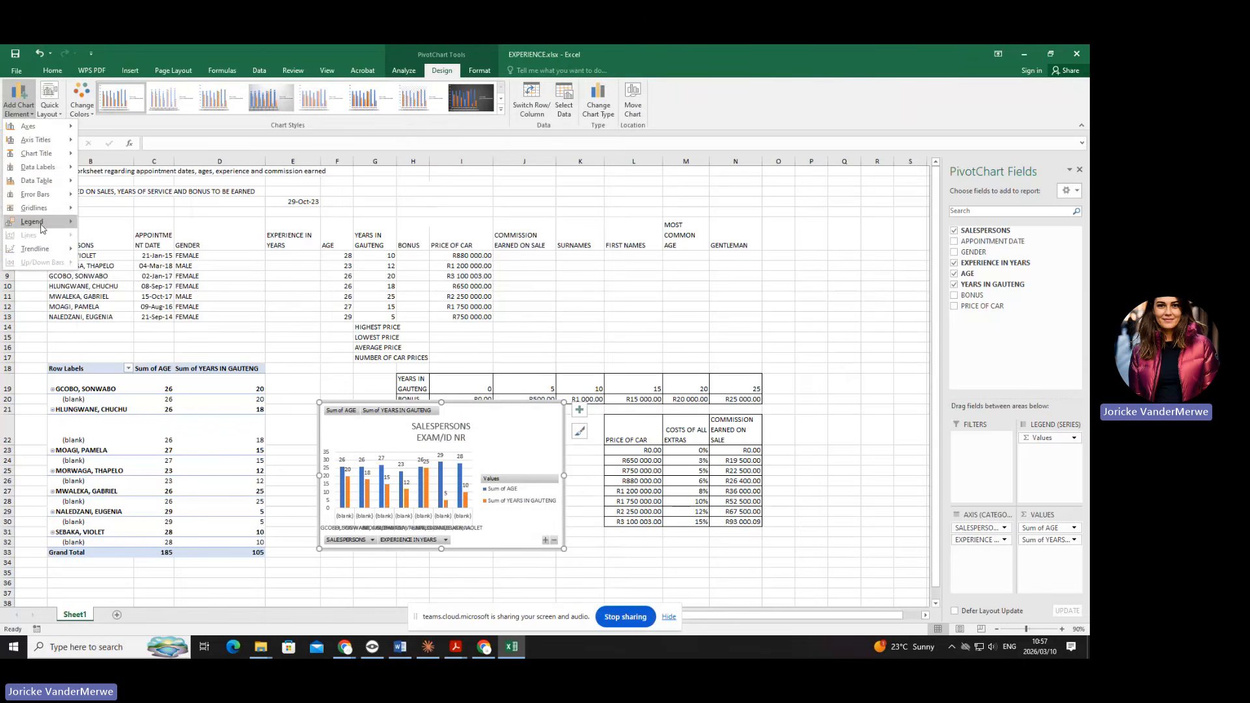
pyautogui.moveTo(39, 222)
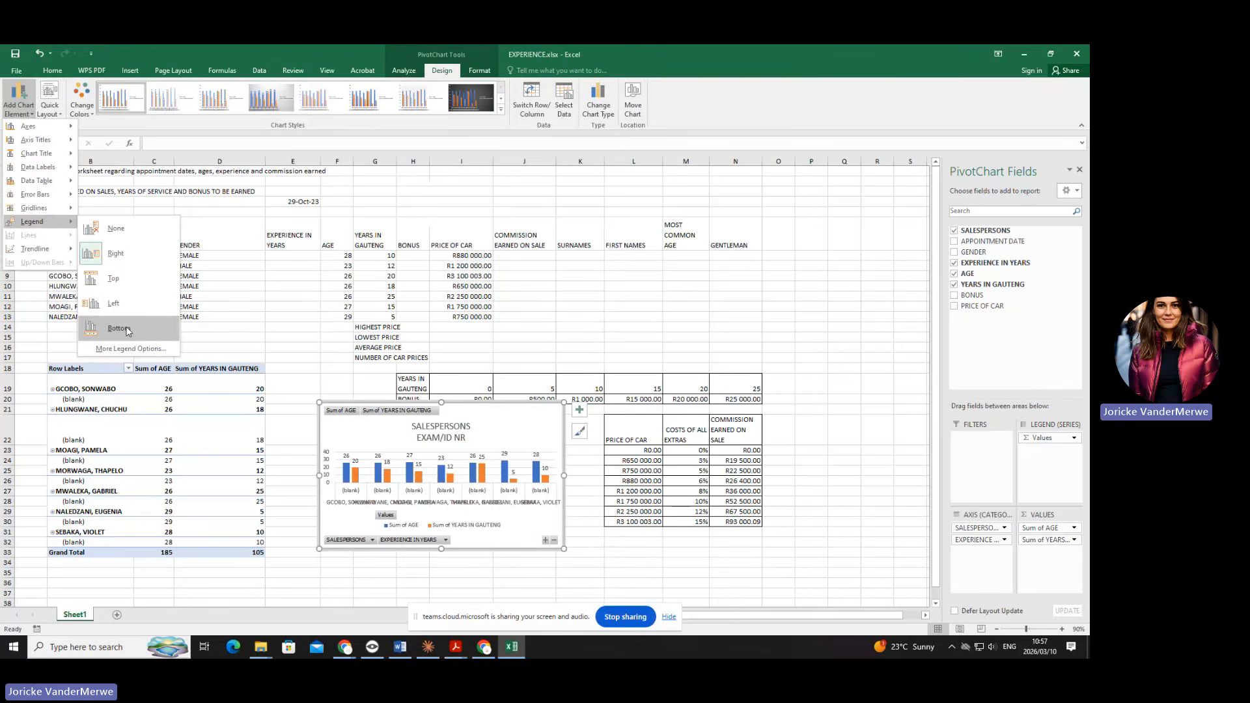
pyautogui.click(119, 329)
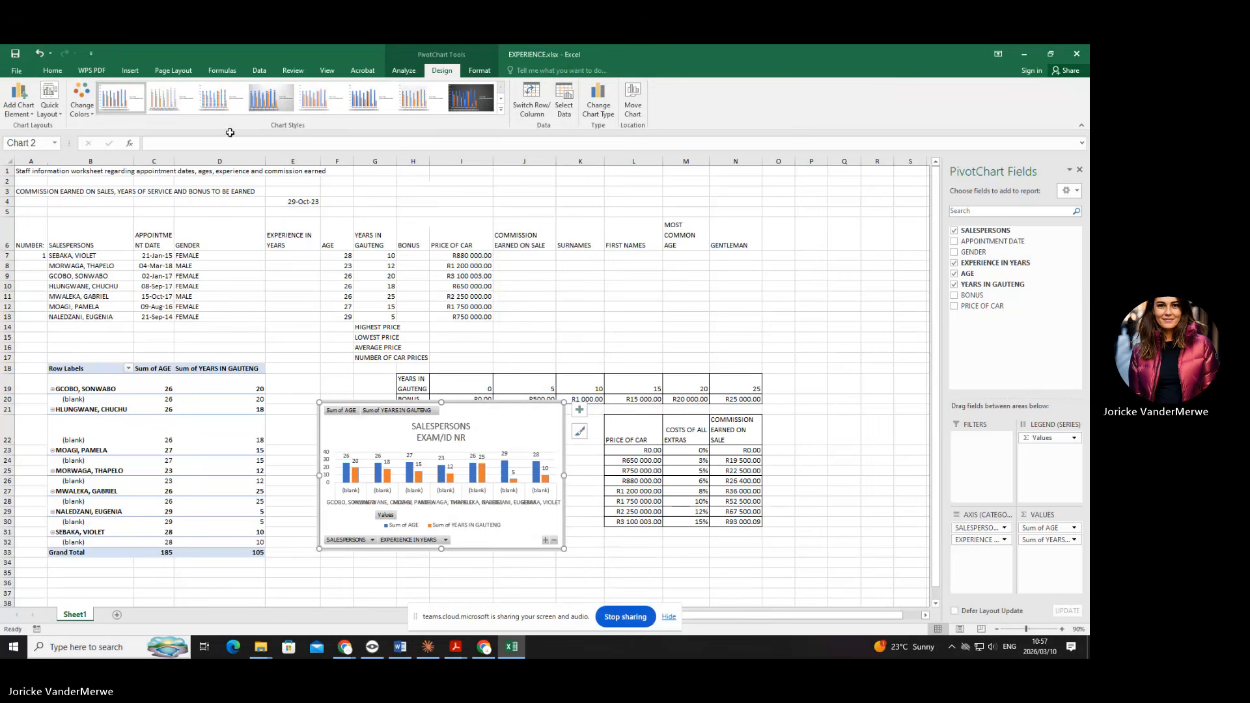
# Move the PivotChart clear of the bonus table and enlarge it to fill columns F to K down to row 35.
pyautogui.moveTo(507, 416); pyautogui.dragTo(511, 429)
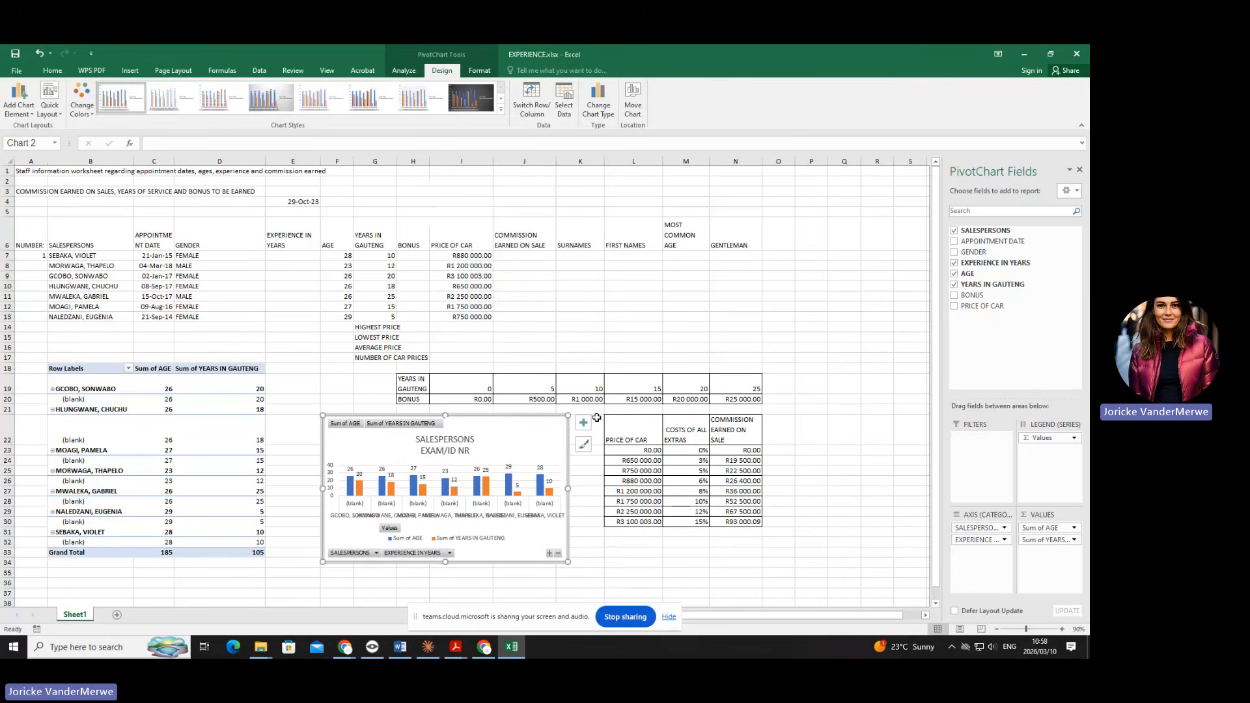
pyautogui.scroll(-3, 596, 417)
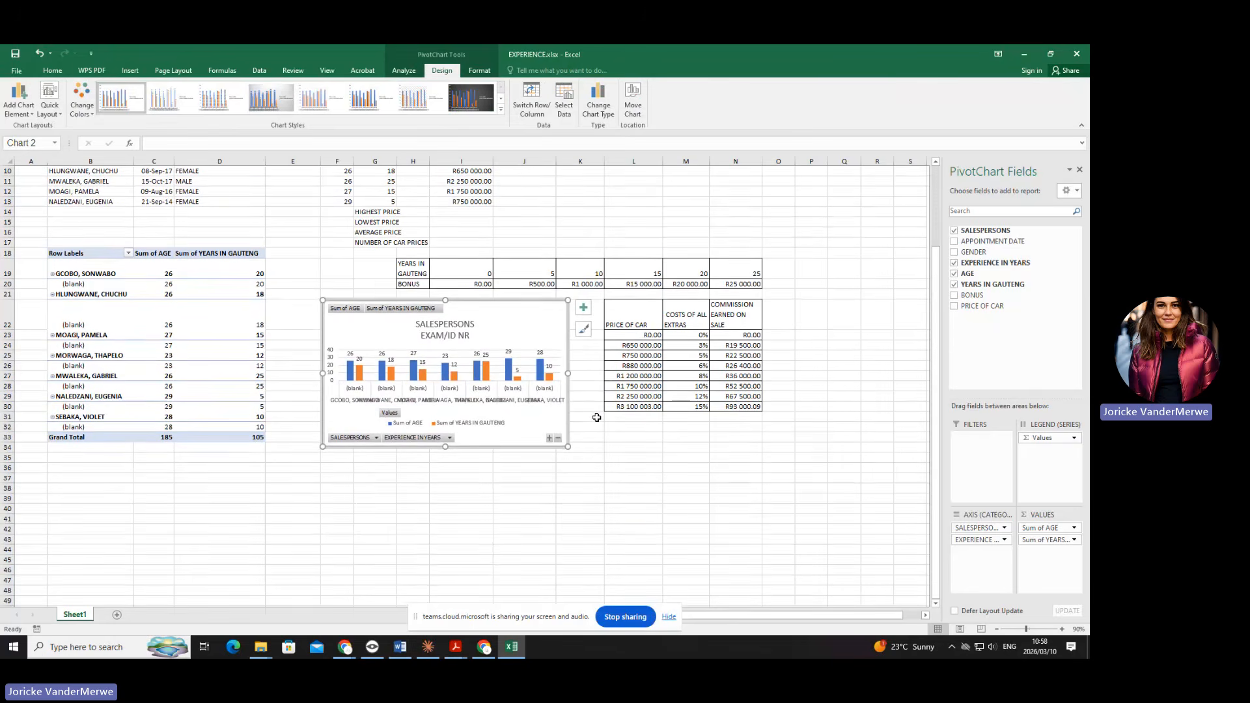
pyautogui.moveTo(568, 450); pyautogui.dragTo(600, 461)
pyautogui.scroll(5, 729, 495)
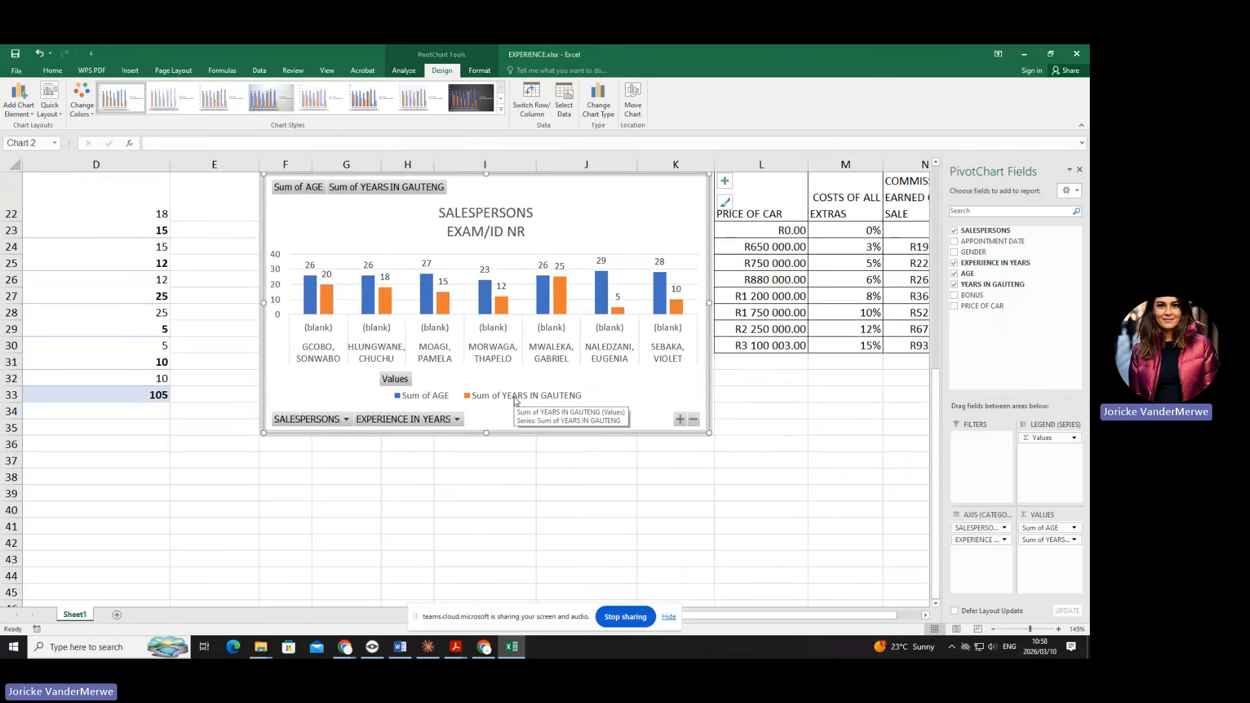
# Try the Line chart type on the PivotChart's Sum of AGE series and undo that change.
pyautogui.moveTo(448, 310)
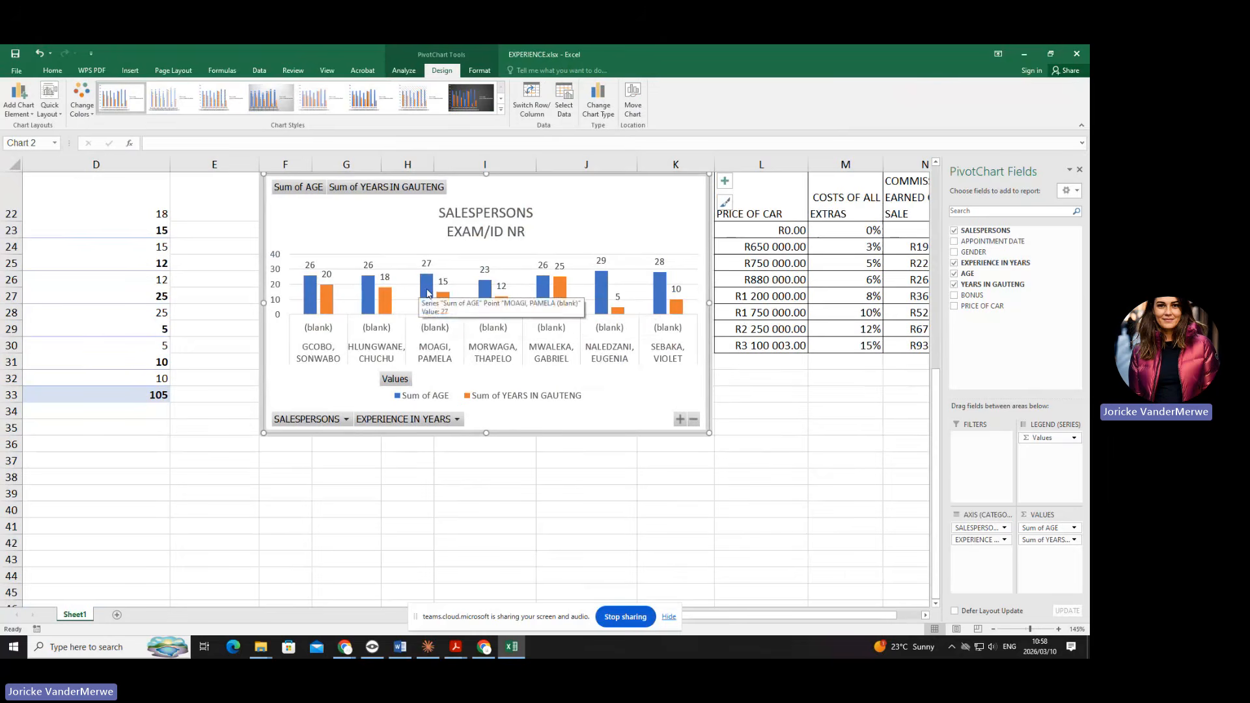
pyautogui.click(428, 293)
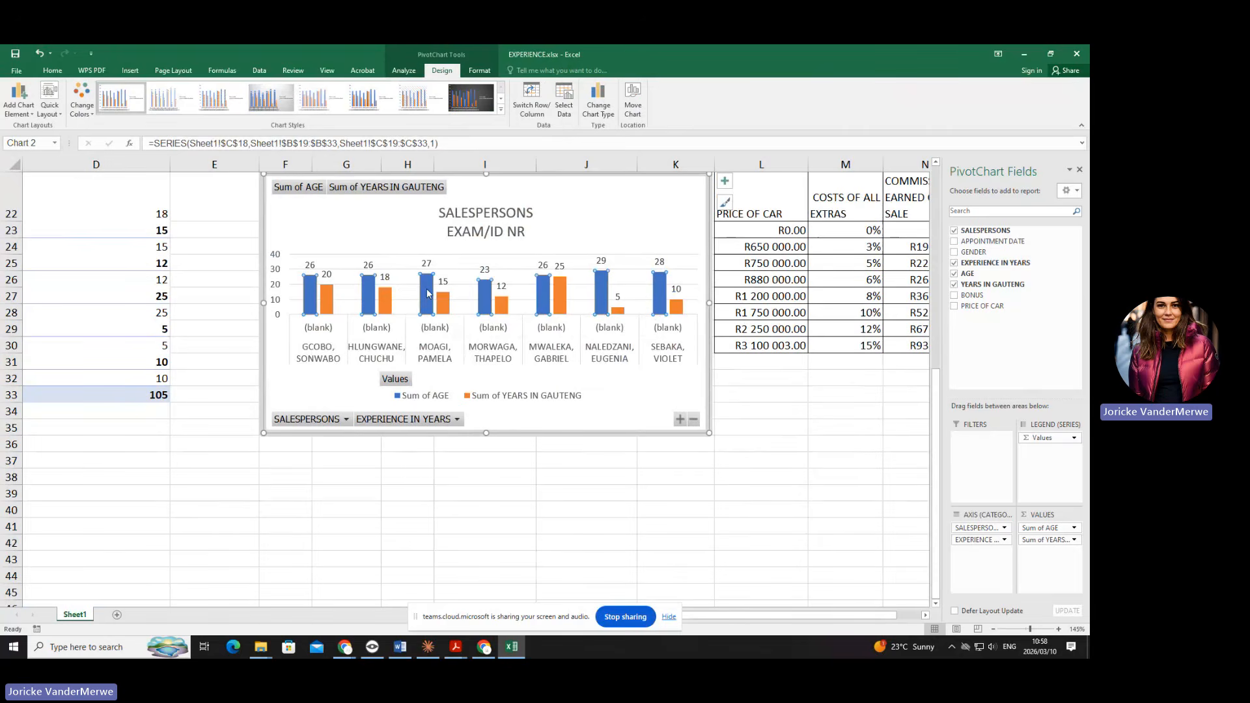
pyautogui.click(427, 293)
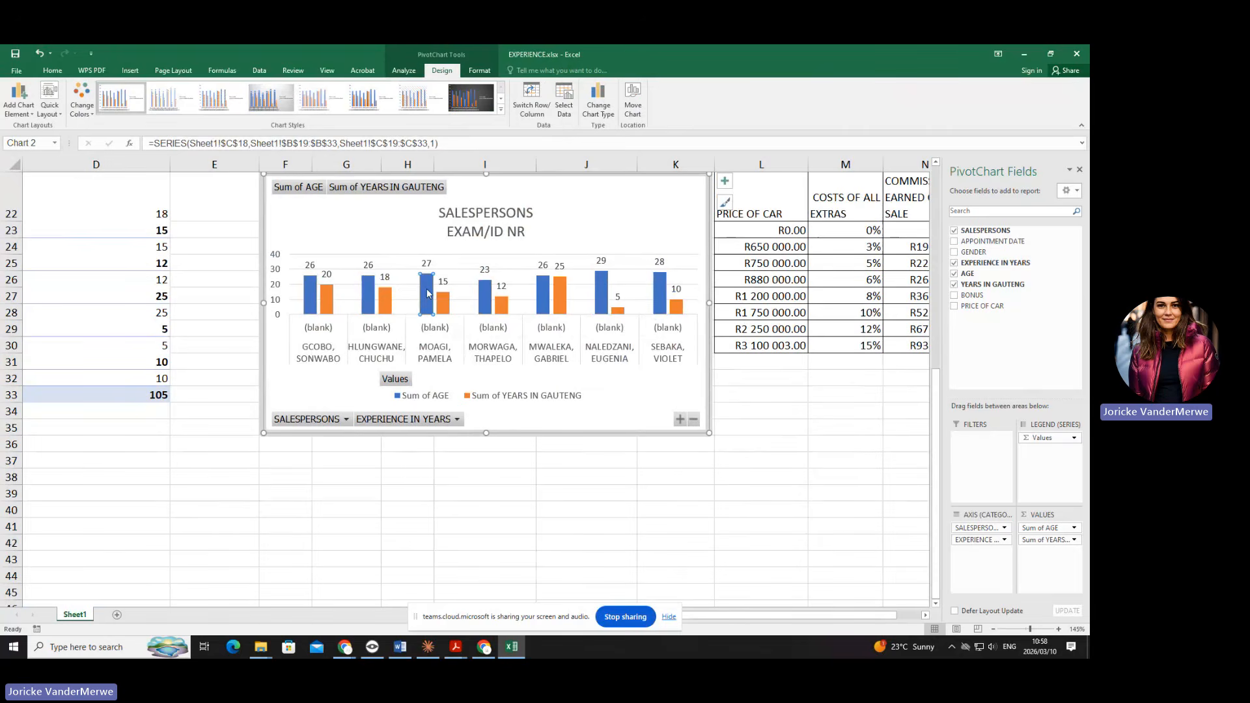
pyautogui.click(366, 298)
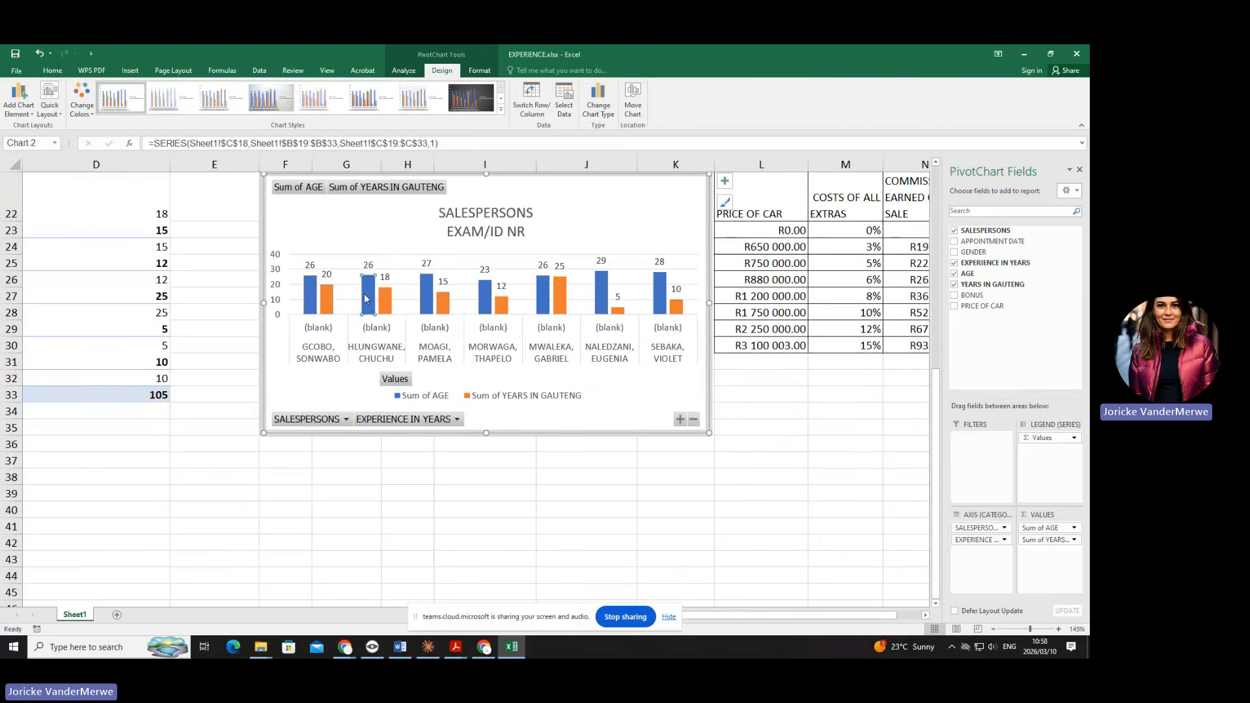
pyautogui.doubleClick(426, 291)
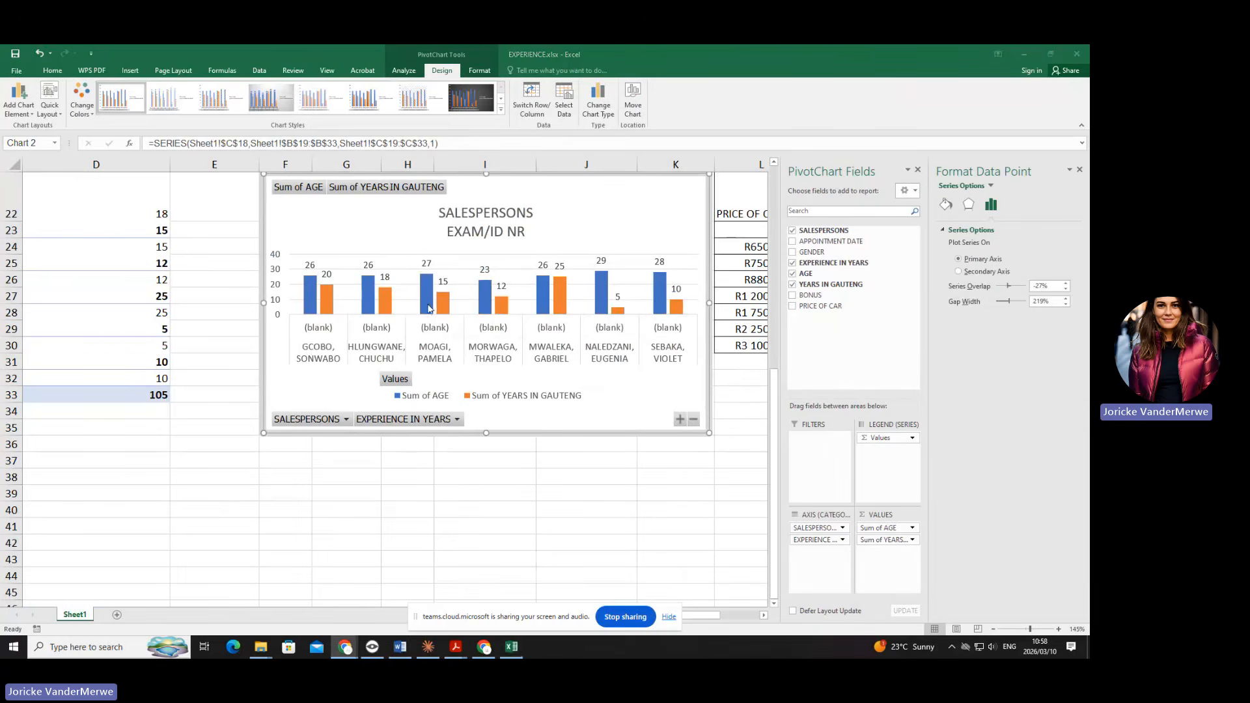
pyautogui.rightClick(428, 308)
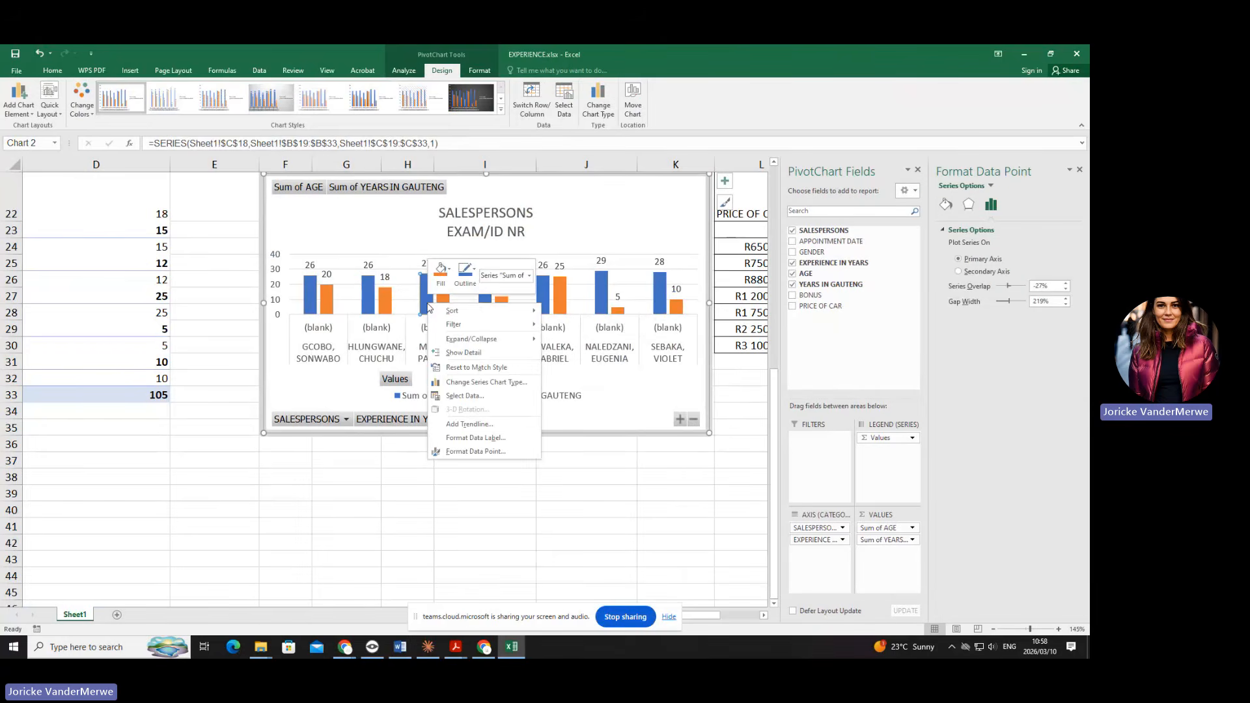
pyautogui.click(507, 384)
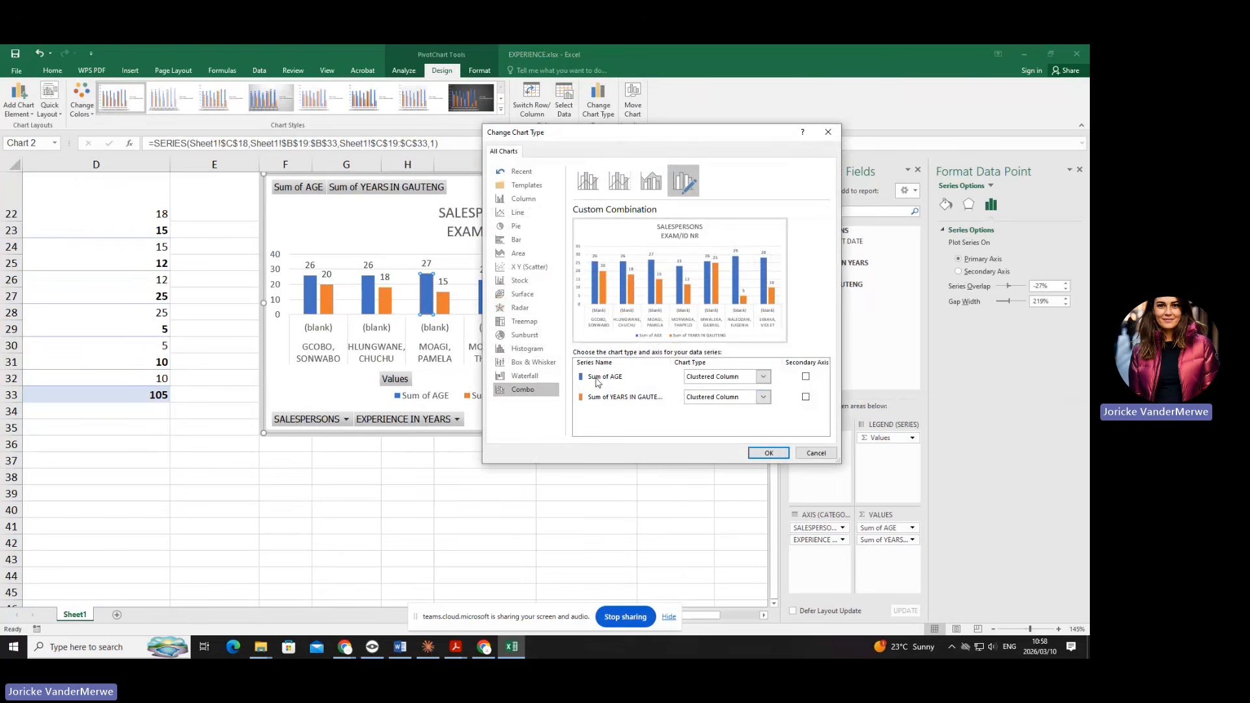
pyautogui.click(764, 380)
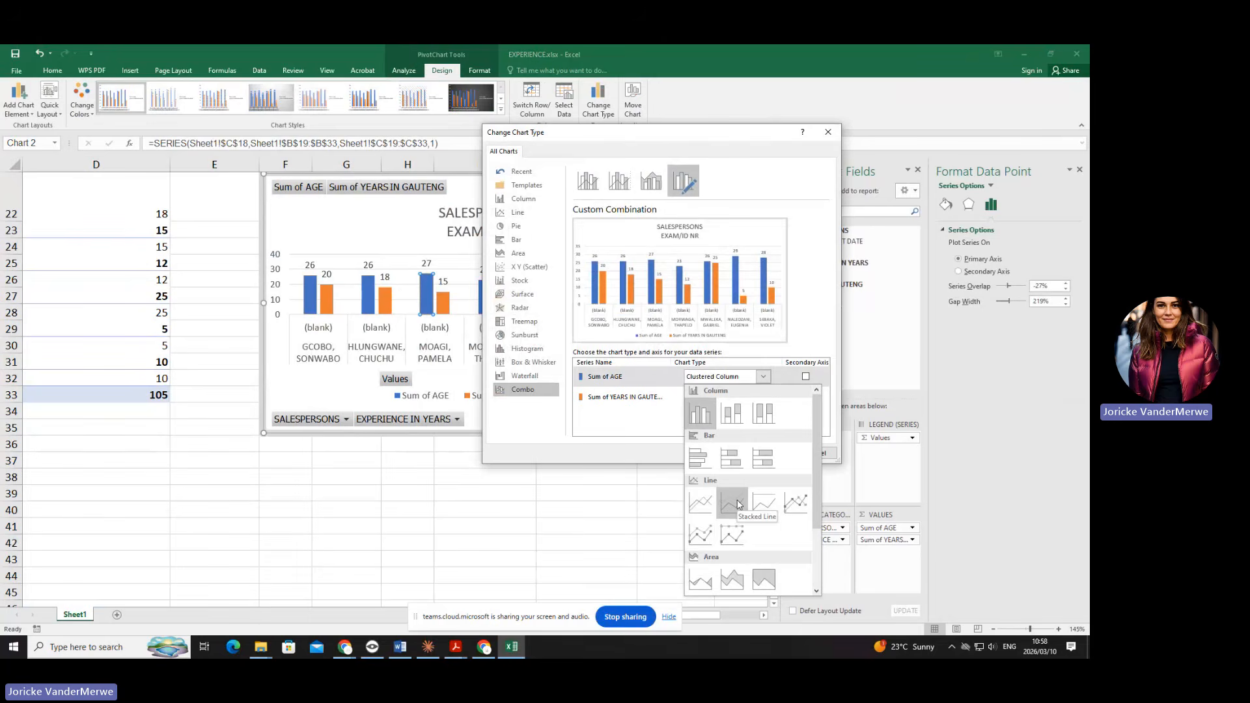
pyautogui.click(738, 504)
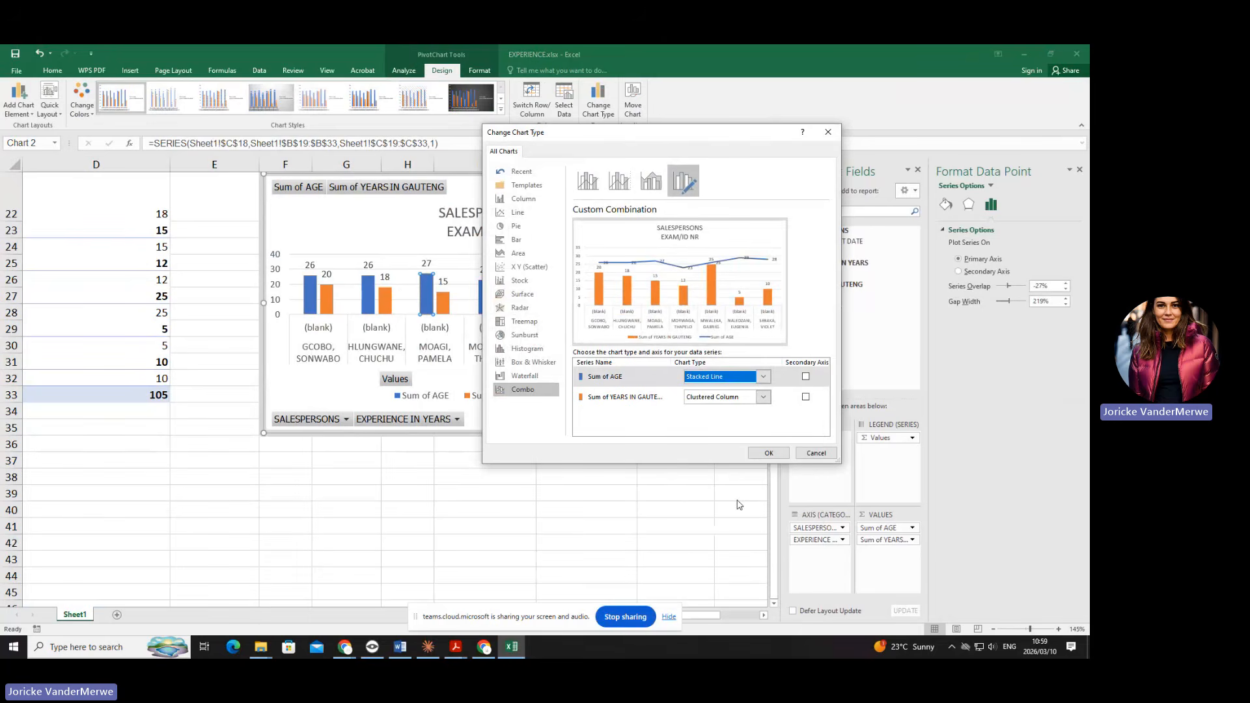
pyautogui.click(764, 379)
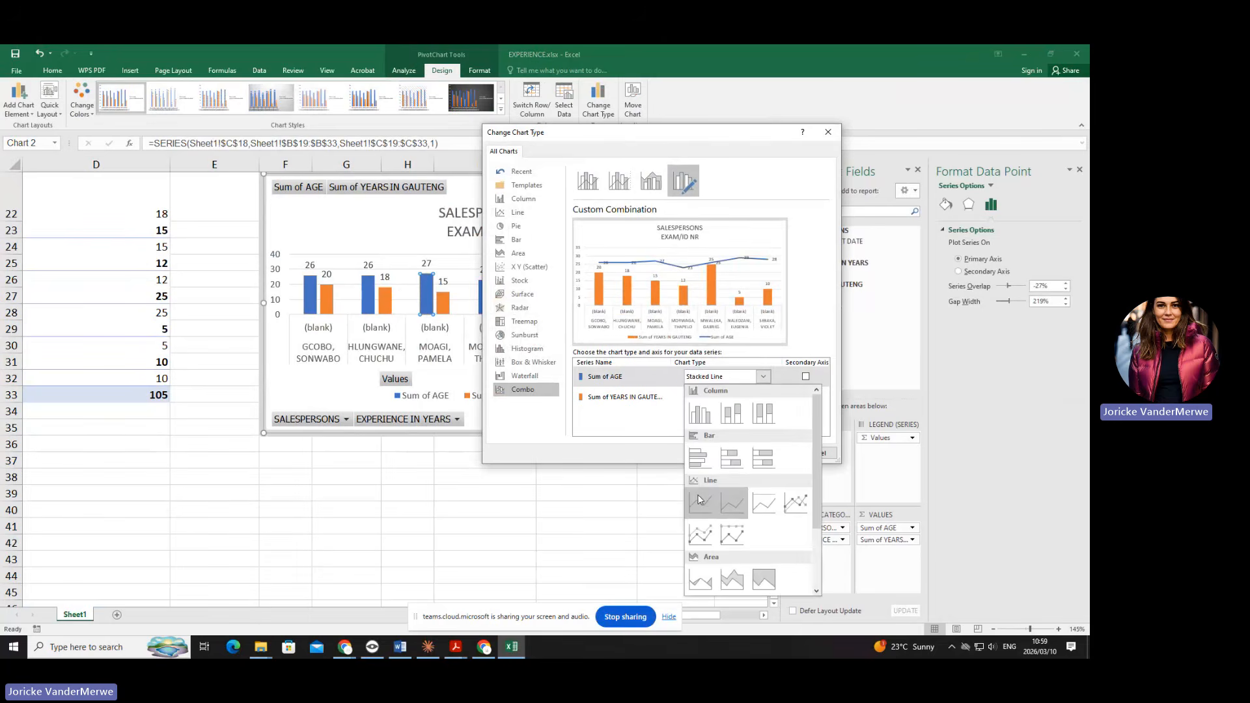
pyautogui.click(697, 496)
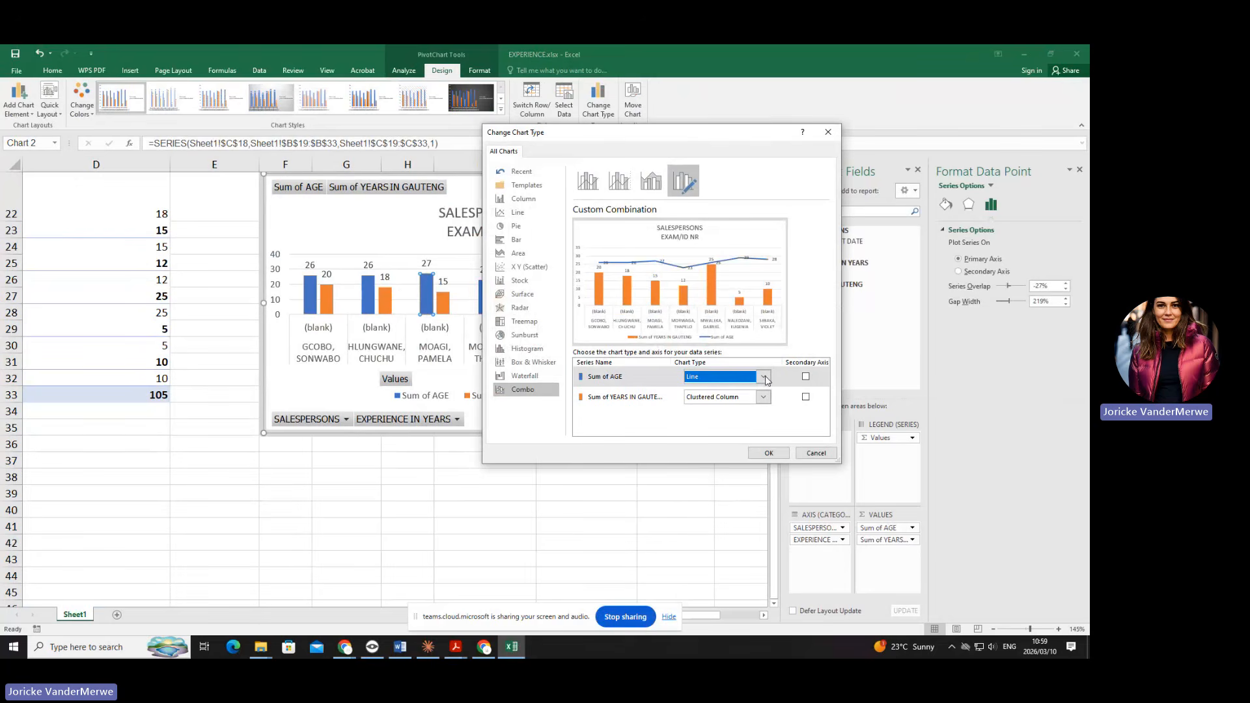
pyautogui.click(770, 452)
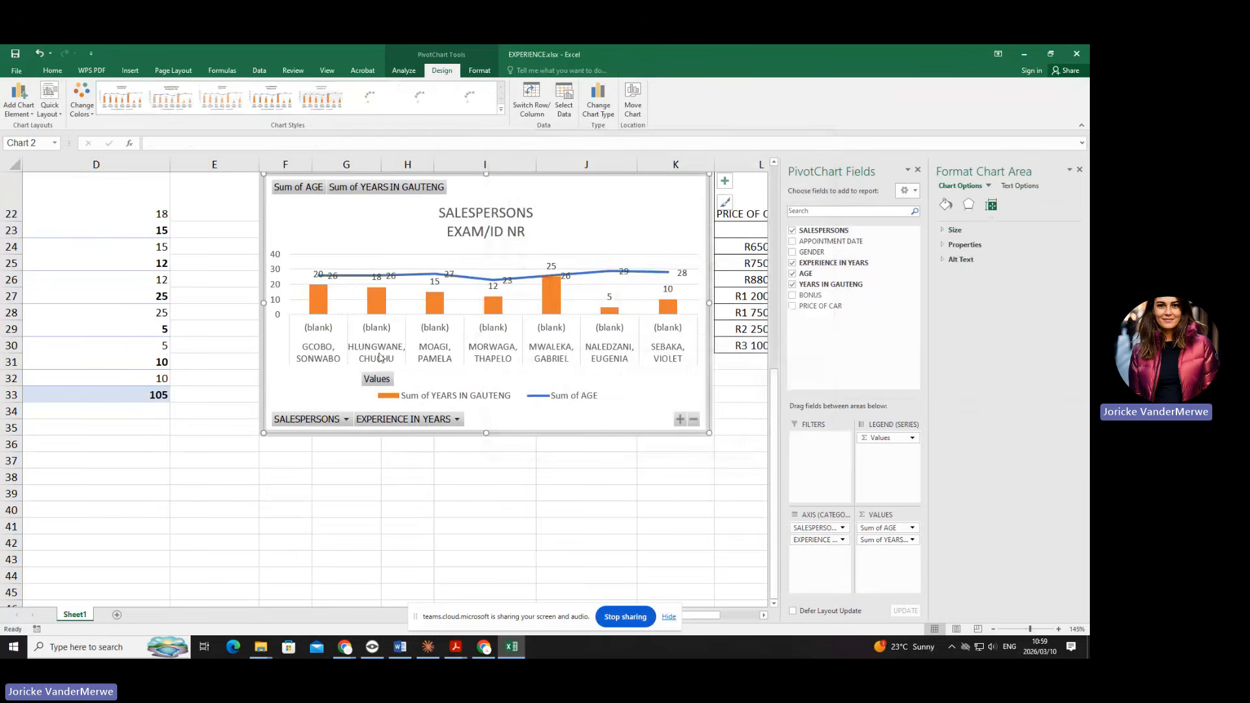
pyautogui.hotkey('ctrl', 'z')
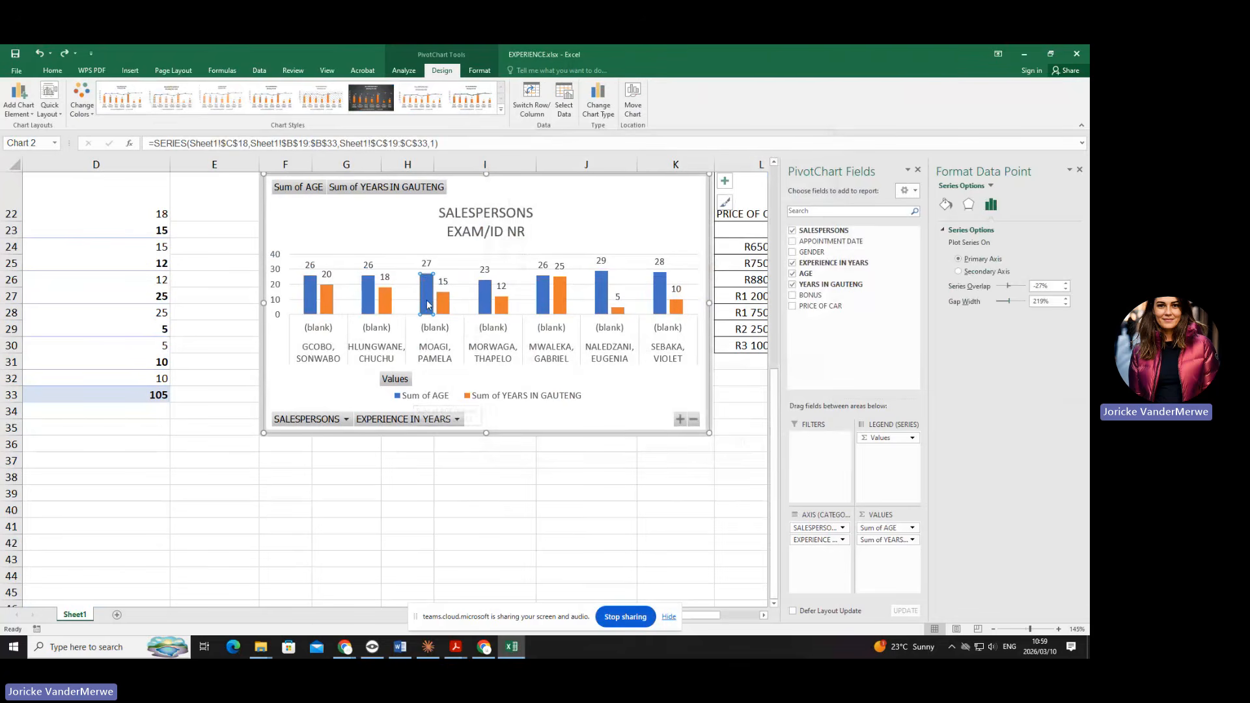
# Change the chart type of the PivotChart's Sum of AGE series to Line, keeping Sum of YEARS IN GAUTENG as Clustered Column.
pyautogui.rightClick(427, 303)
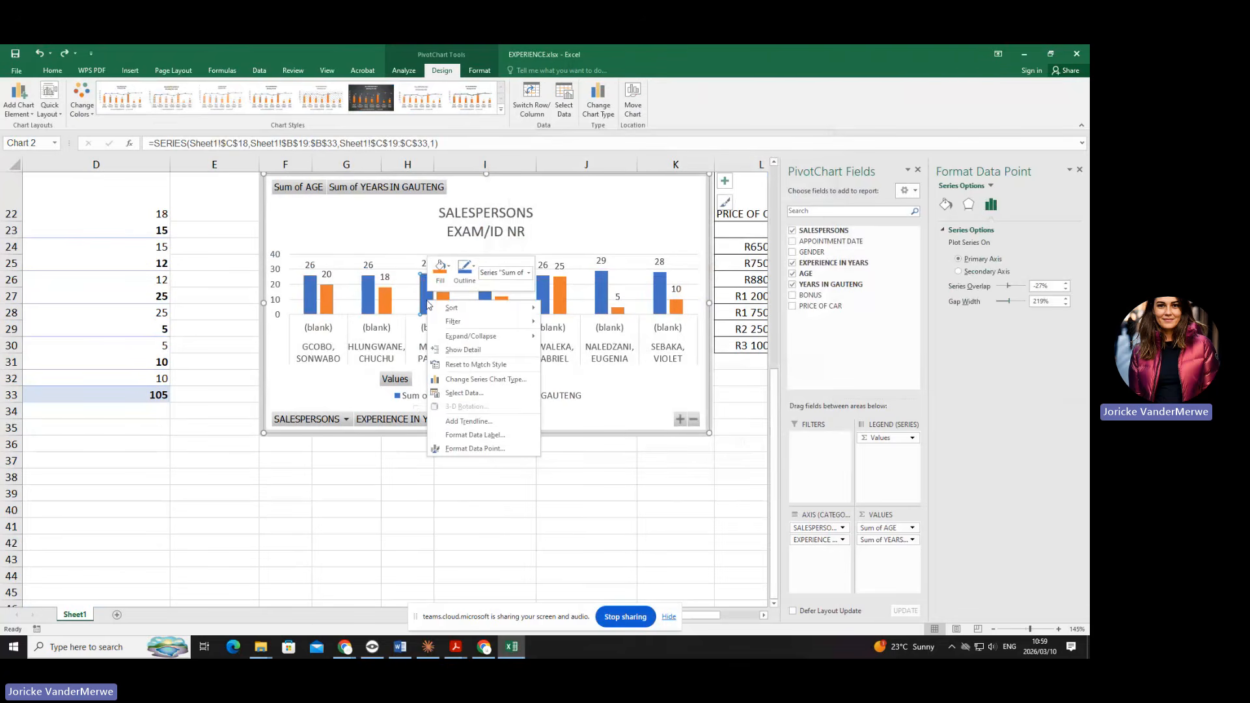
pyautogui.click(466, 382)
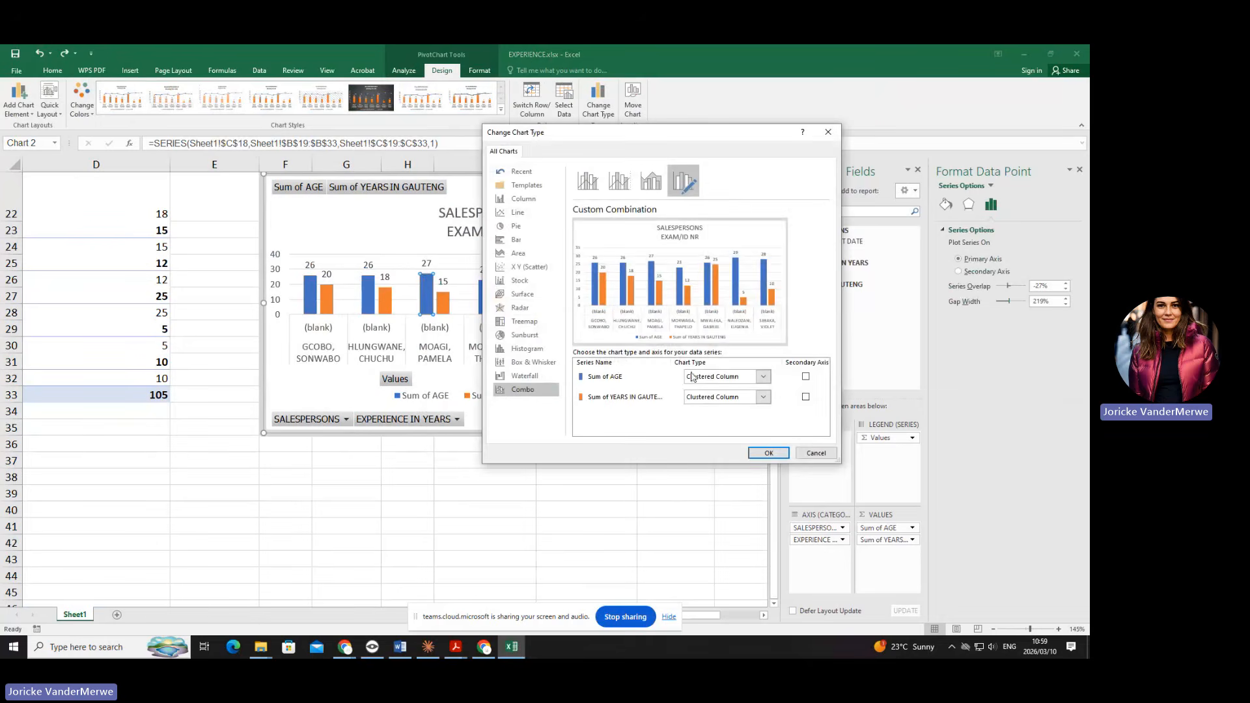
pyautogui.click(765, 381)
pyautogui.press('Escape')
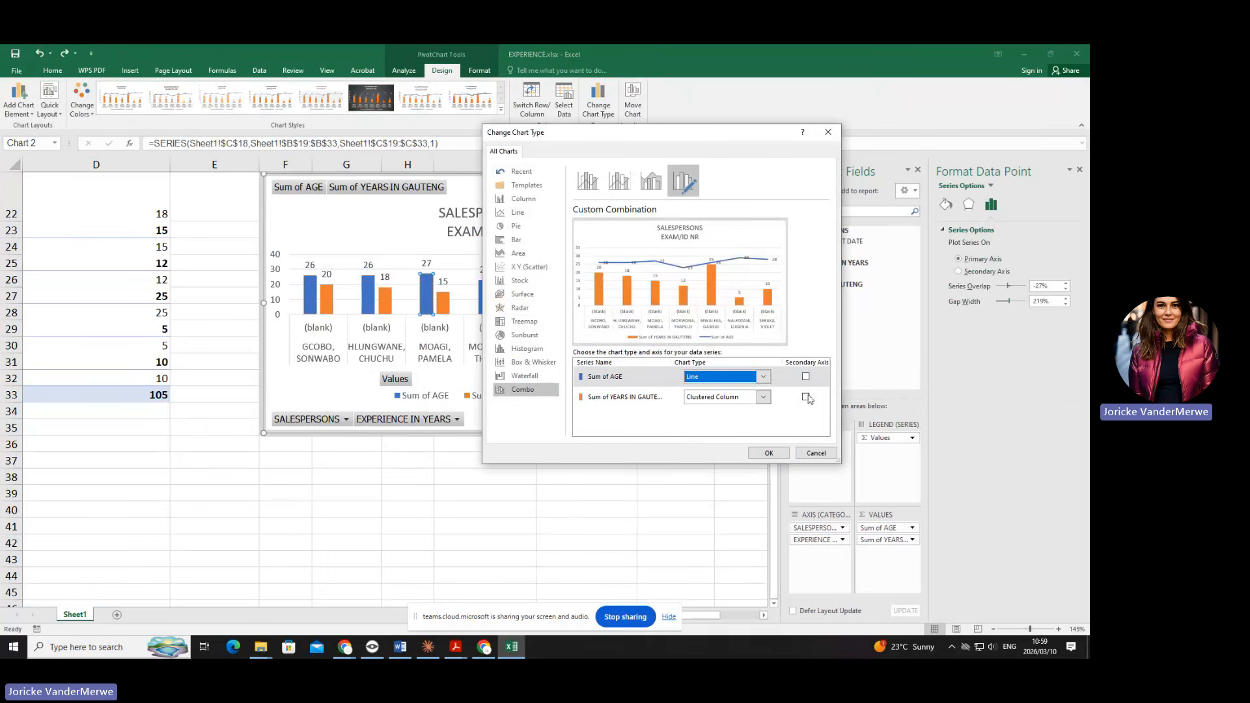
pyautogui.click(762, 378)
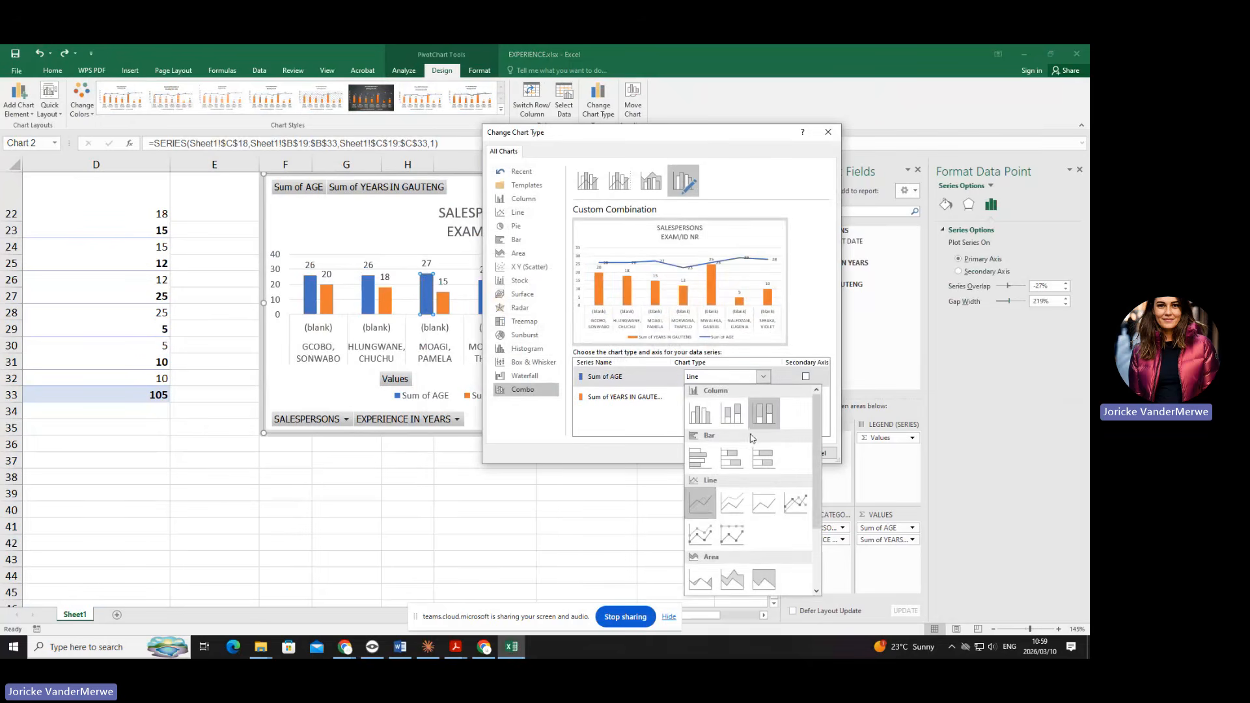
pyautogui.click(702, 380)
pyautogui.click(768, 454)
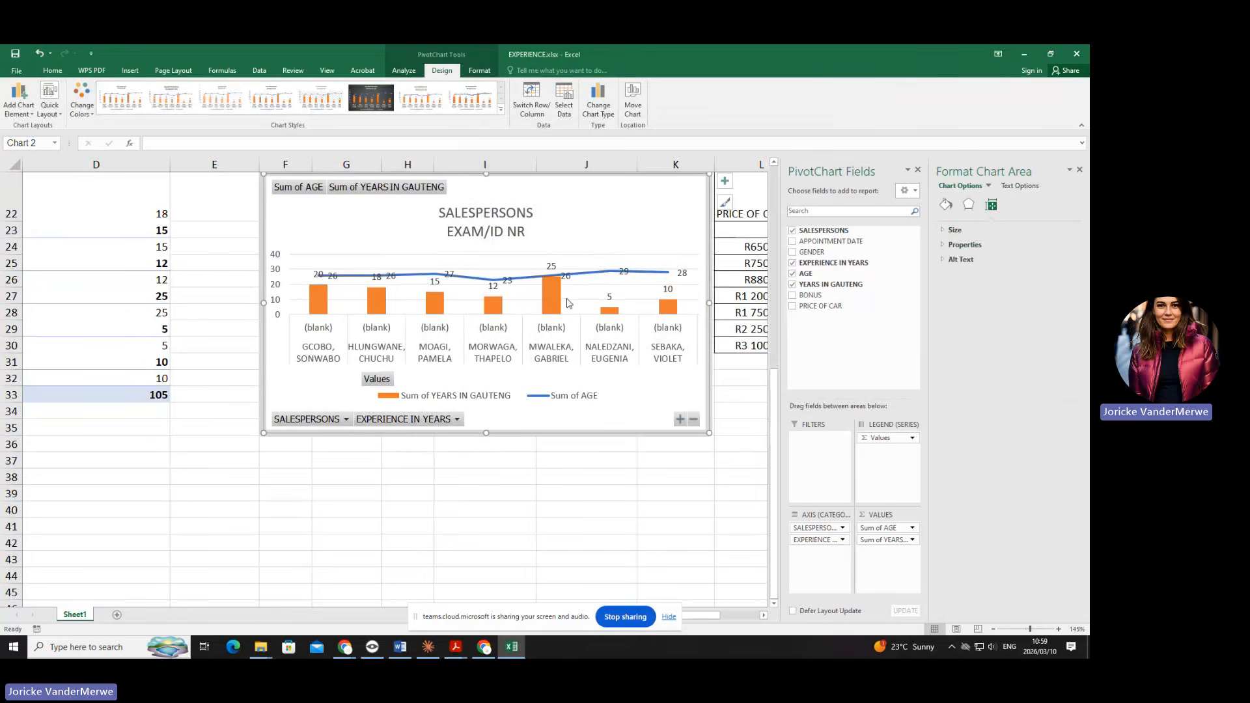
pyautogui.moveTo(557, 301)
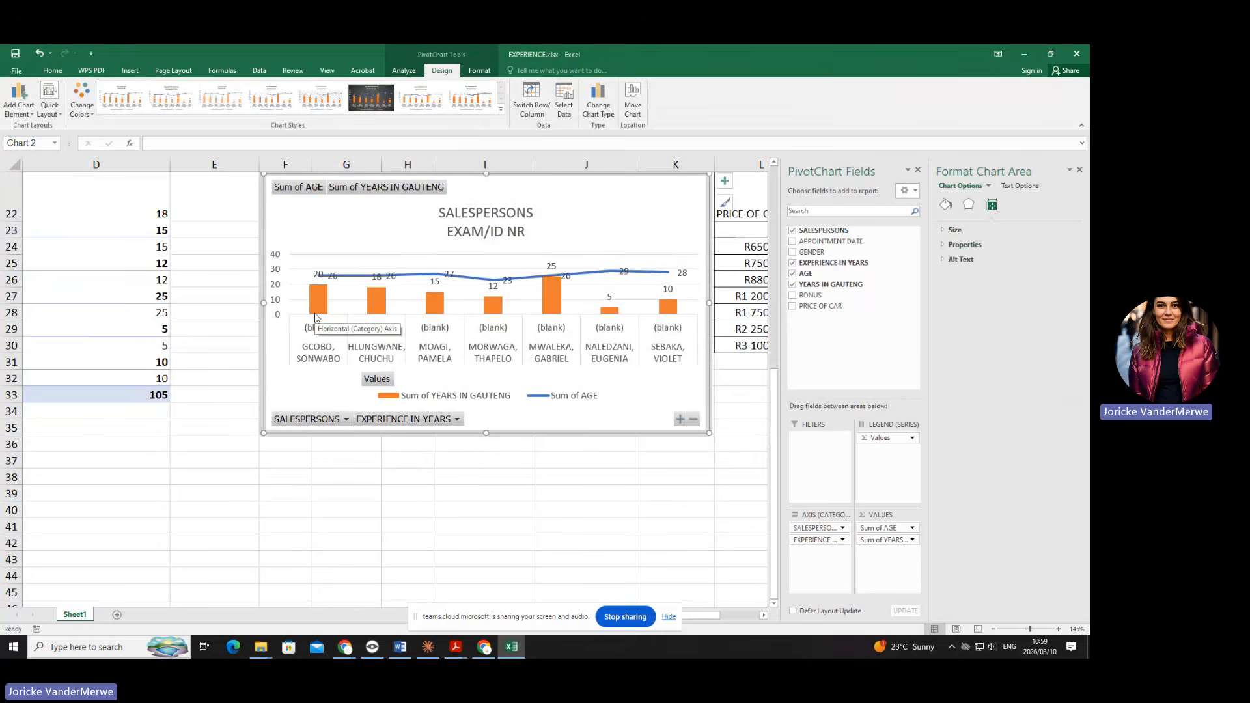
# Fill the AGE heading and its values in F6:F13 with the standard Green colour.
pyautogui.keyDown('ctrl'); pyautogui.scroll(-3, 238, 202); pyautogui.keyUp('ctrl')
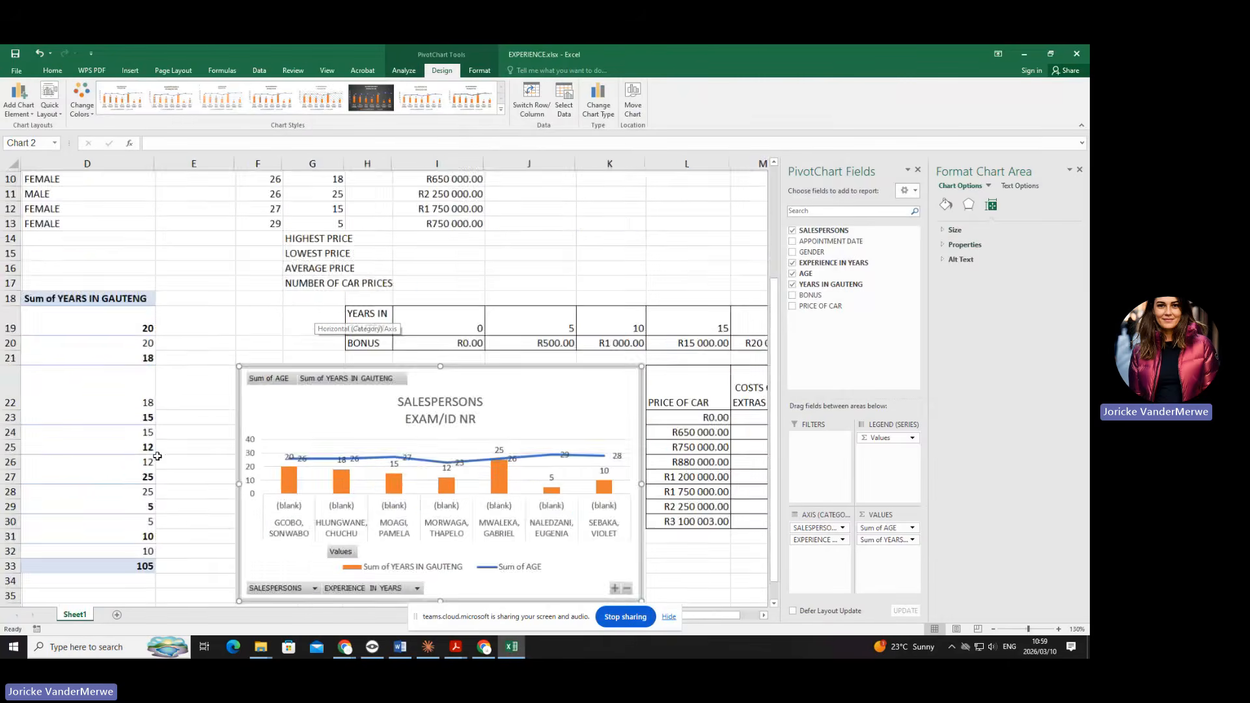
pyautogui.moveTo(237, 225); pyautogui.dragTo(238, 313)
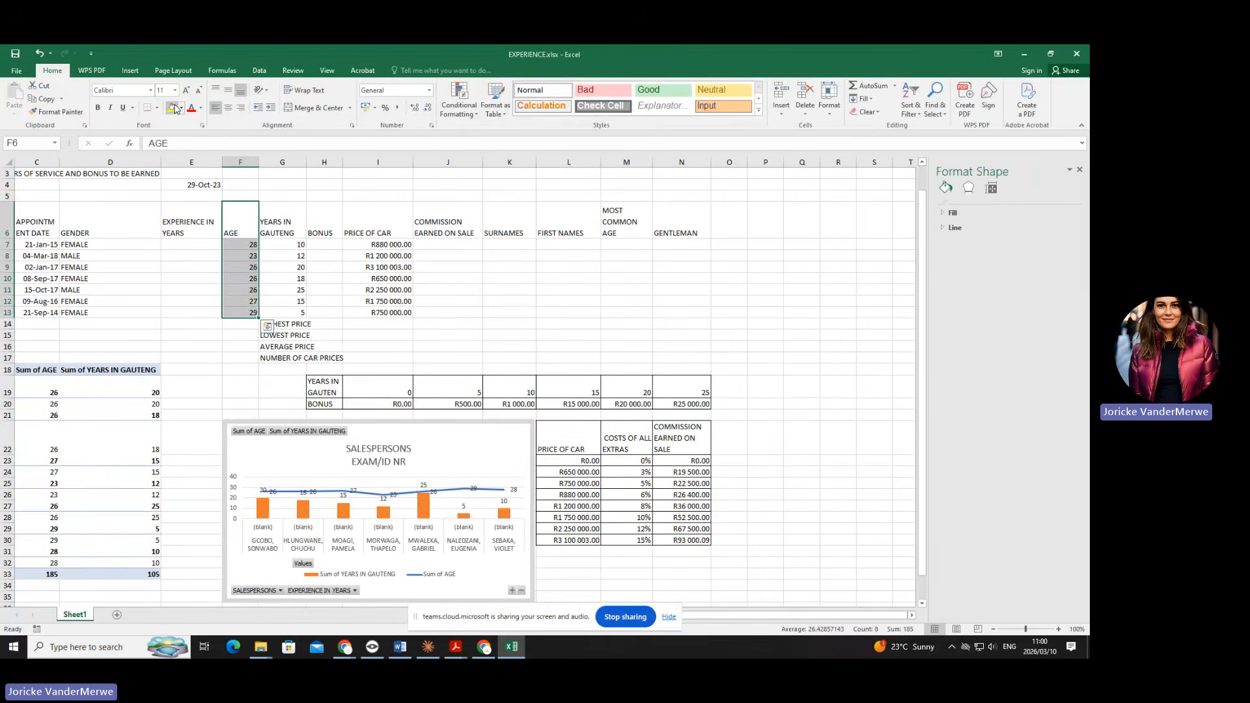
pyautogui.click(183, 108)
pyautogui.click(225, 201)
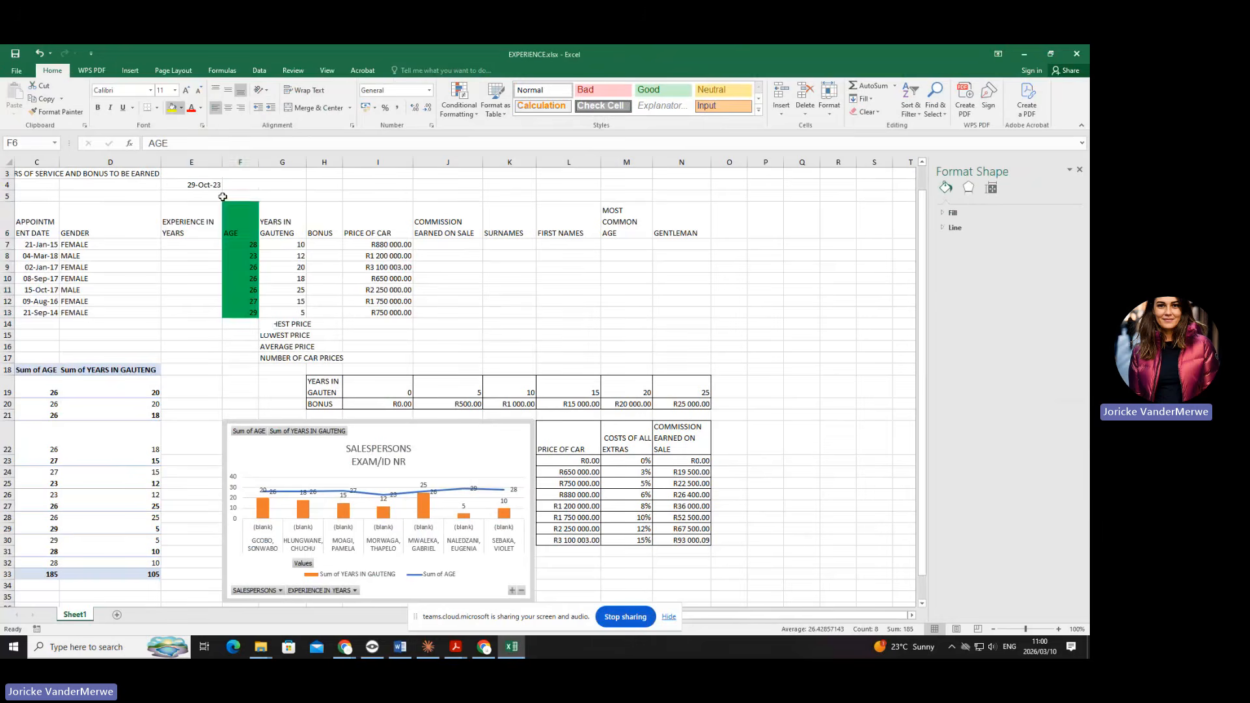
# Fill only the age values in F7:F13 with the standard Light Green colour.
pyautogui.moveTo(236, 215); pyautogui.dragTo(240, 313)
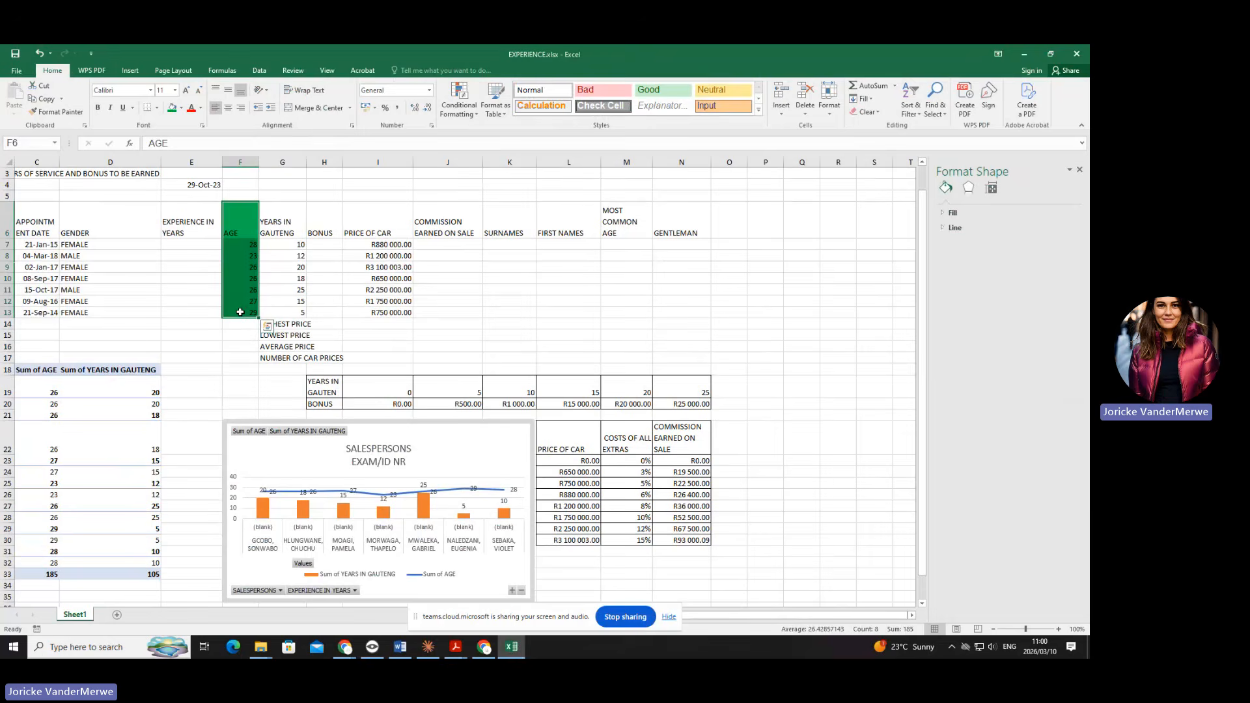
pyautogui.moveTo(243, 245); pyautogui.dragTo(246, 313)
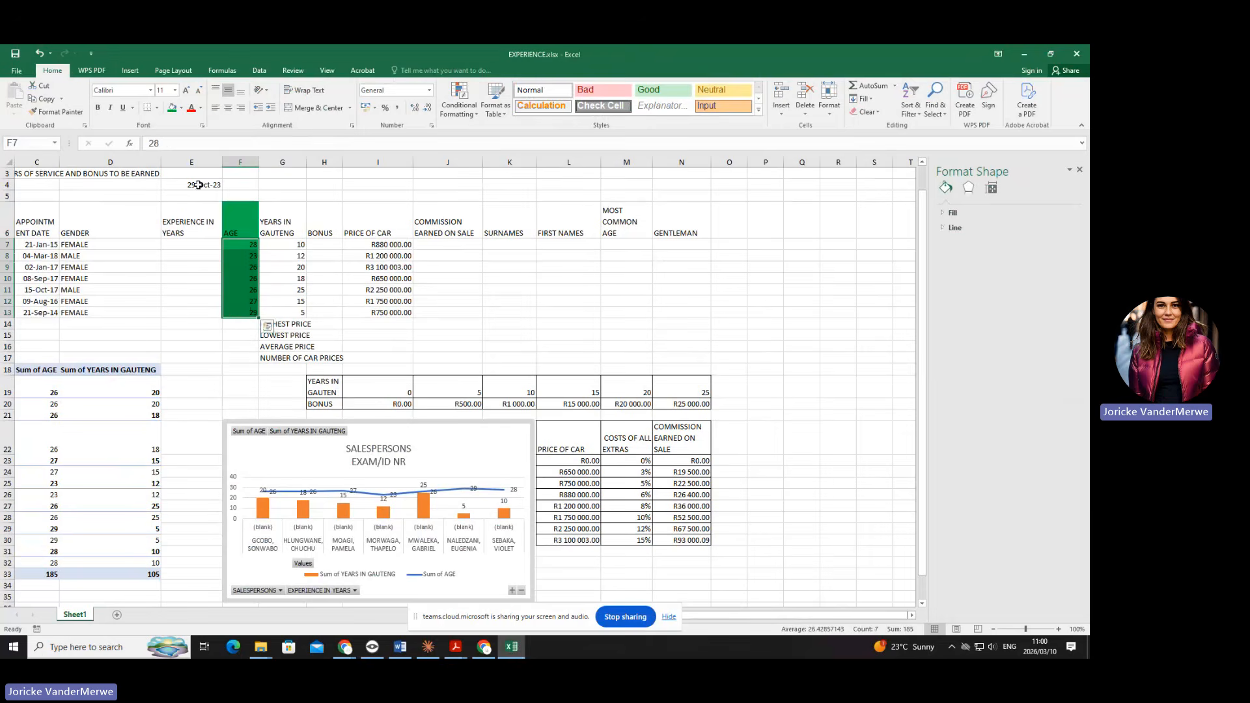
pyautogui.click(182, 108)
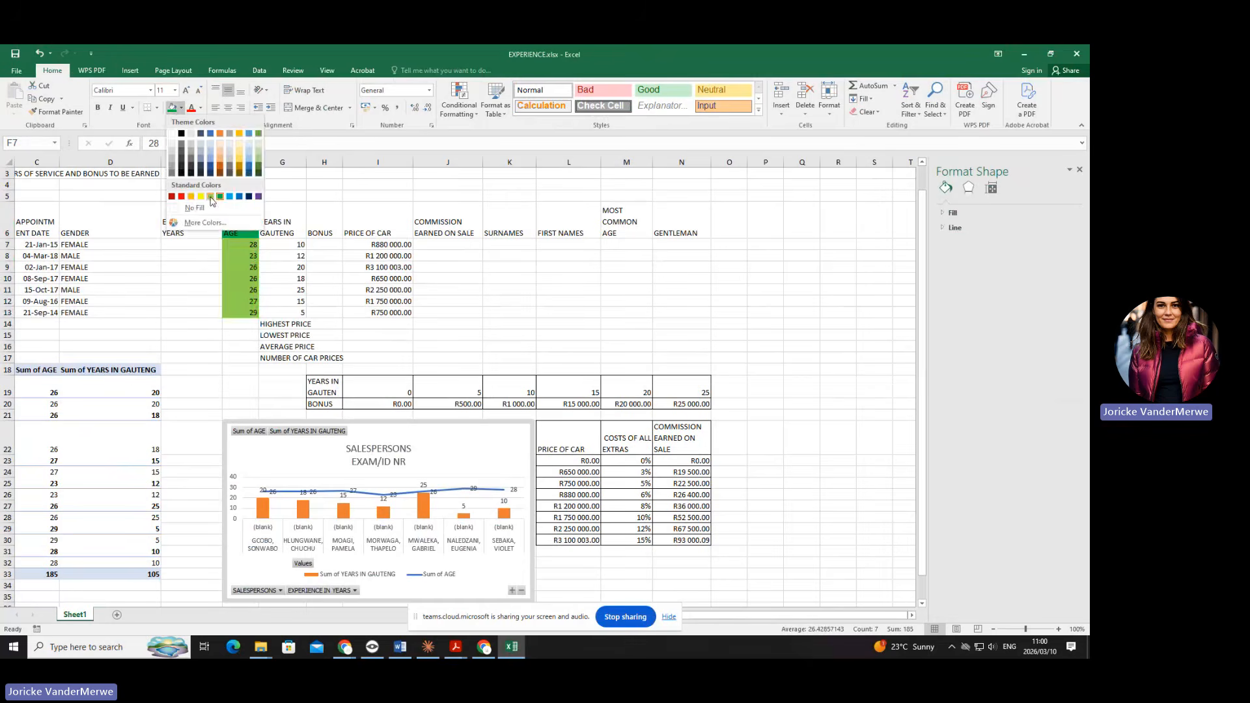
pyautogui.click(210, 195)
pyautogui.click(250, 278)
# Open the Quick Analysis options for the age values in F7:F13.
pyautogui.moveTo(245, 248); pyautogui.dragTo(247, 315)
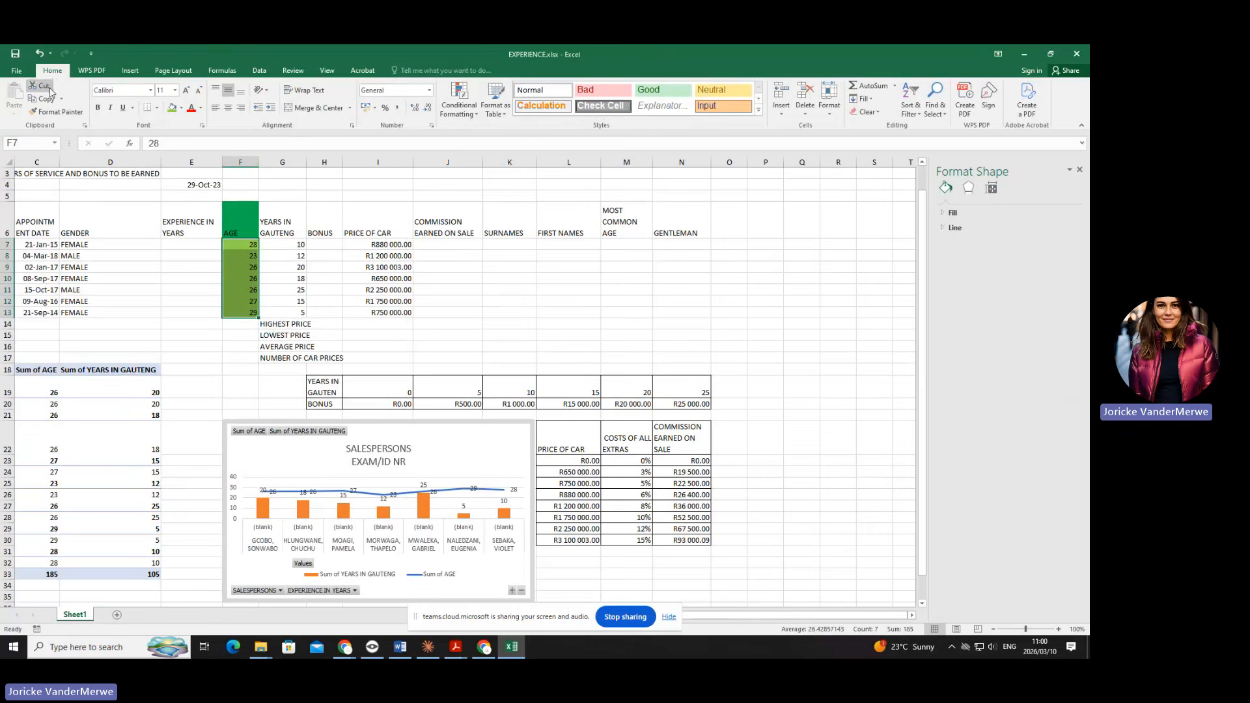
pyautogui.hotkey('ctrl', 'q')
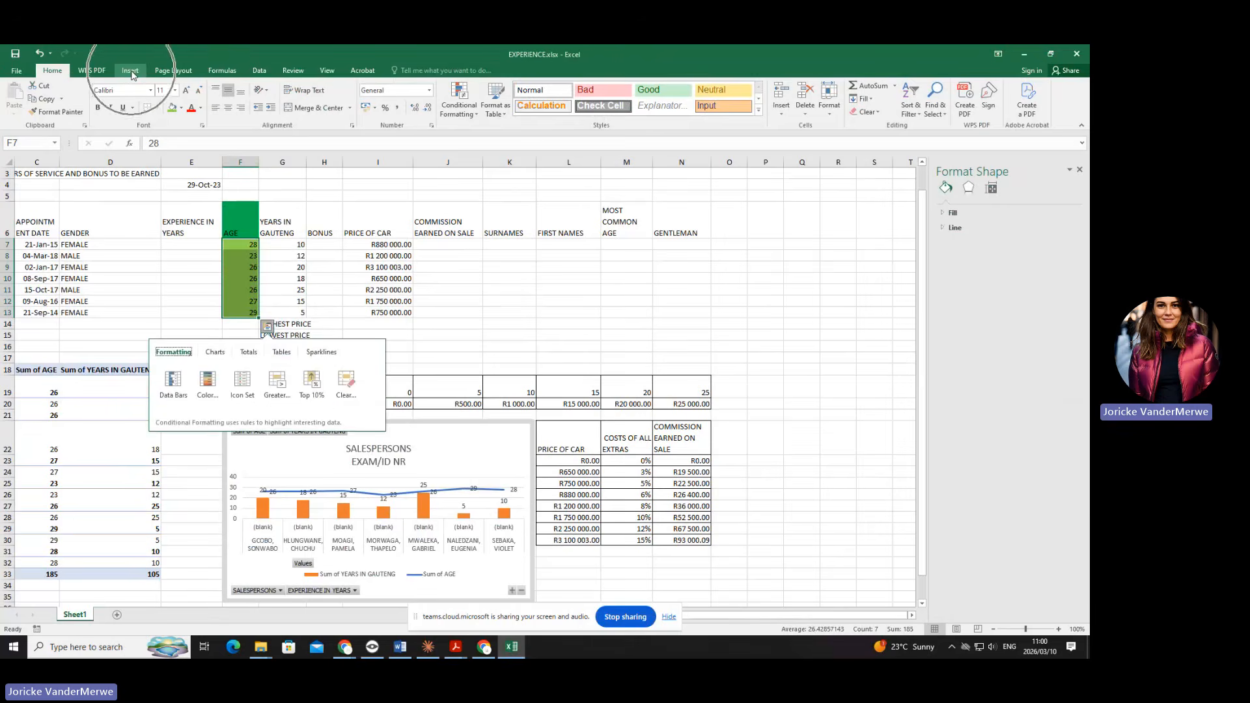
pyautogui.click(131, 72)
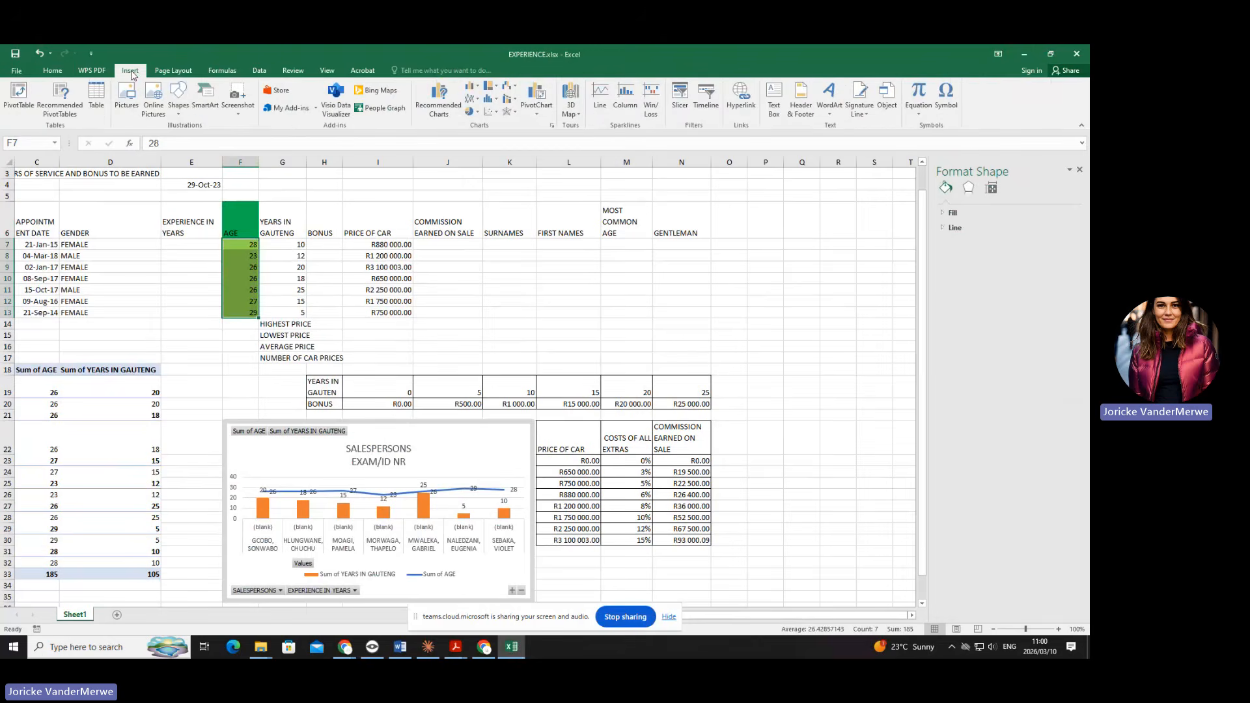
pyautogui.hotkey('ctrl', 'q')
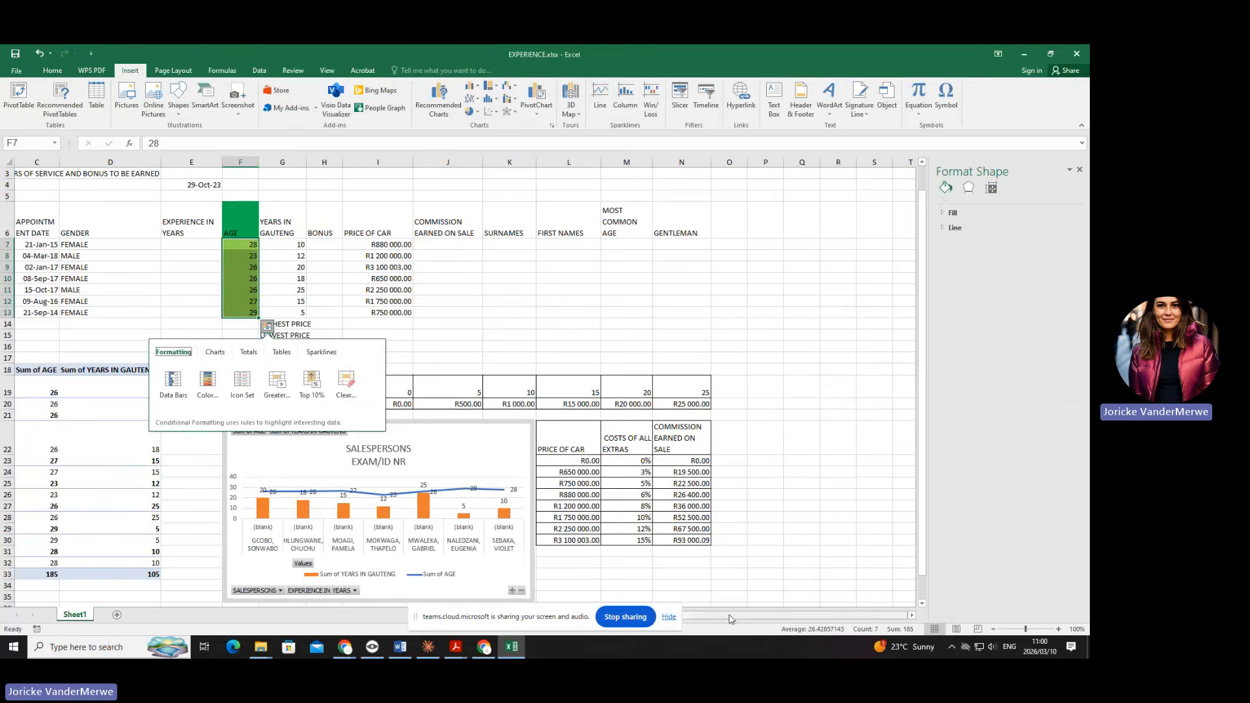
pyautogui.moveTo(731, 617); pyautogui.dragTo(612, 617)
pyautogui.scroll(-1, 207, 546)
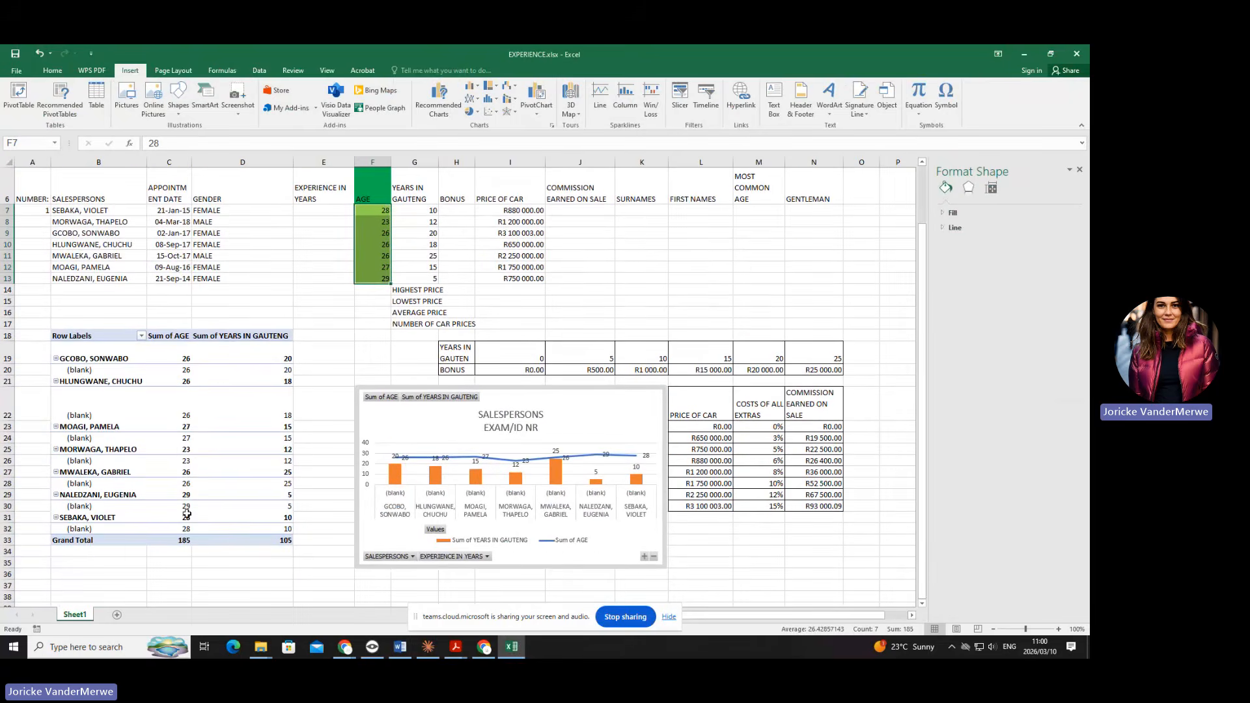
pyautogui.click(81, 550)
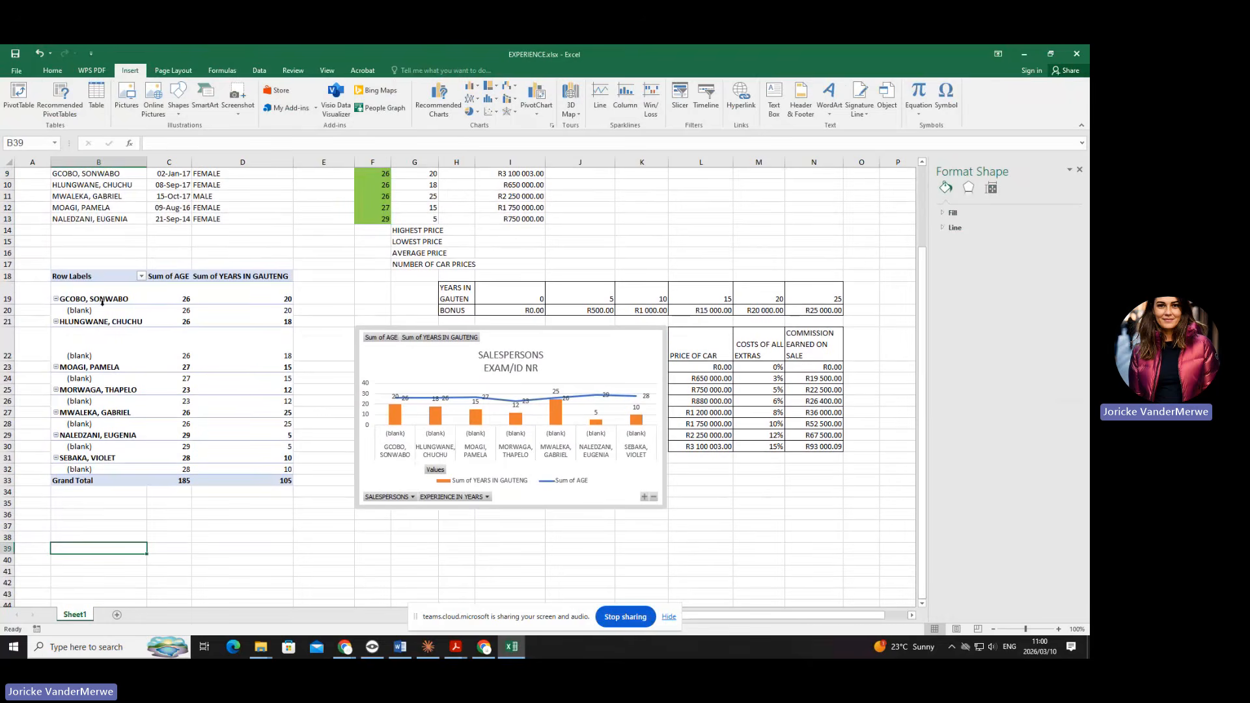
pyautogui.click(81, 535)
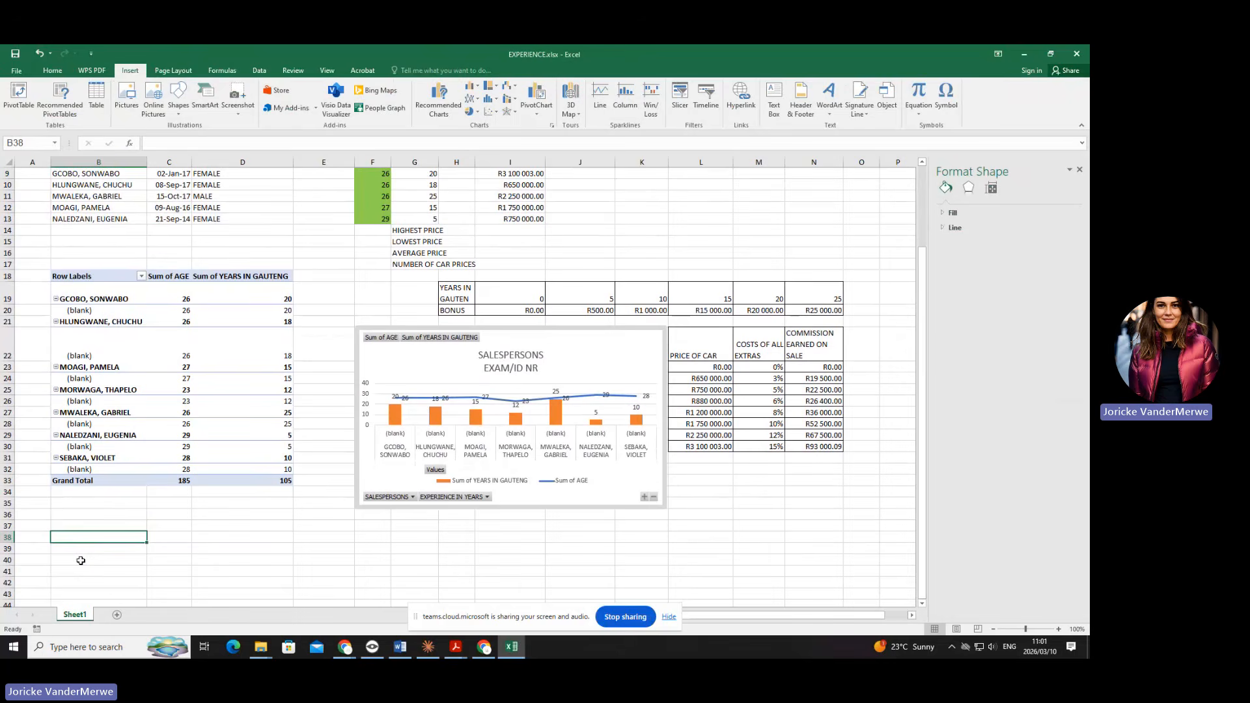
pyautogui.click(81, 563)
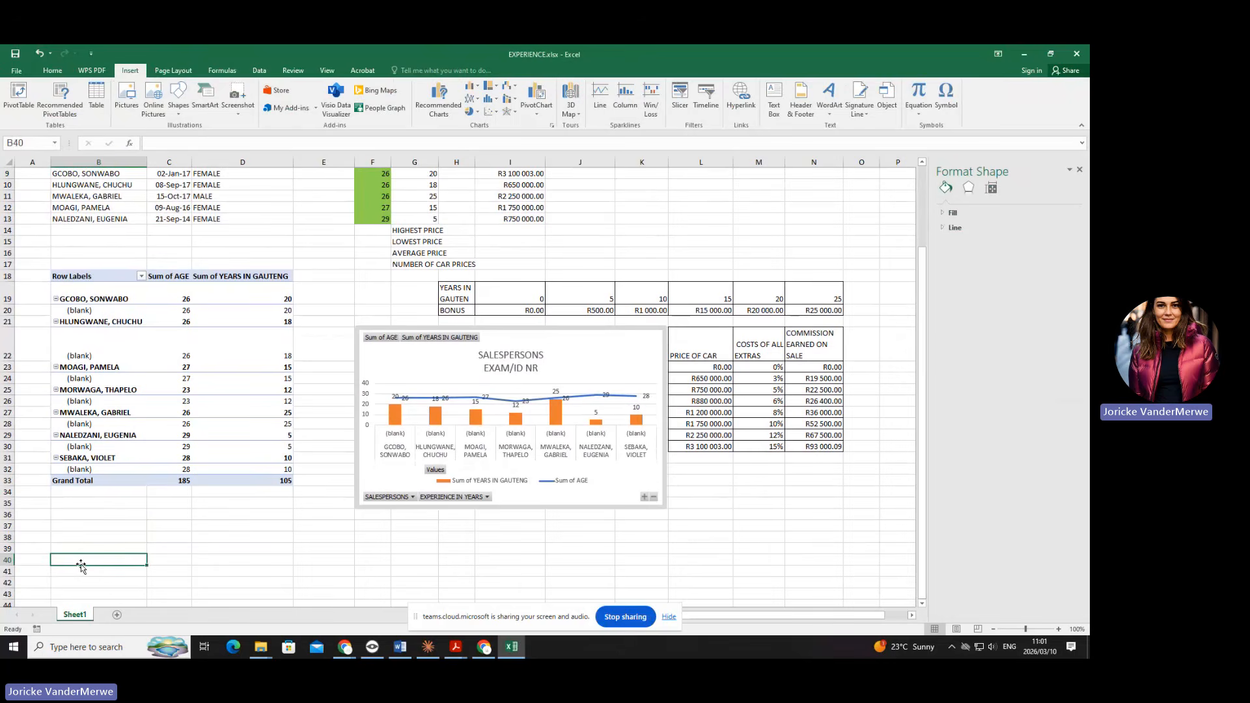
pyautogui.click(82, 583)
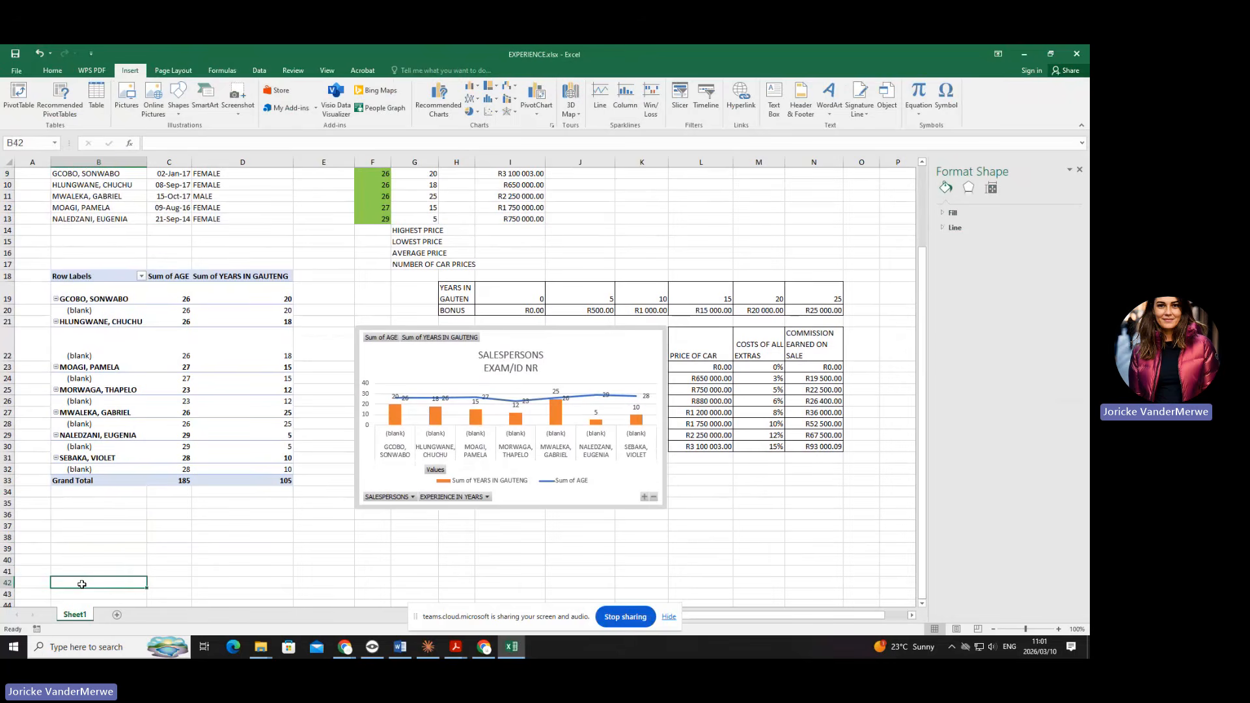
pyautogui.click(80, 548)
pyautogui.click(83, 538)
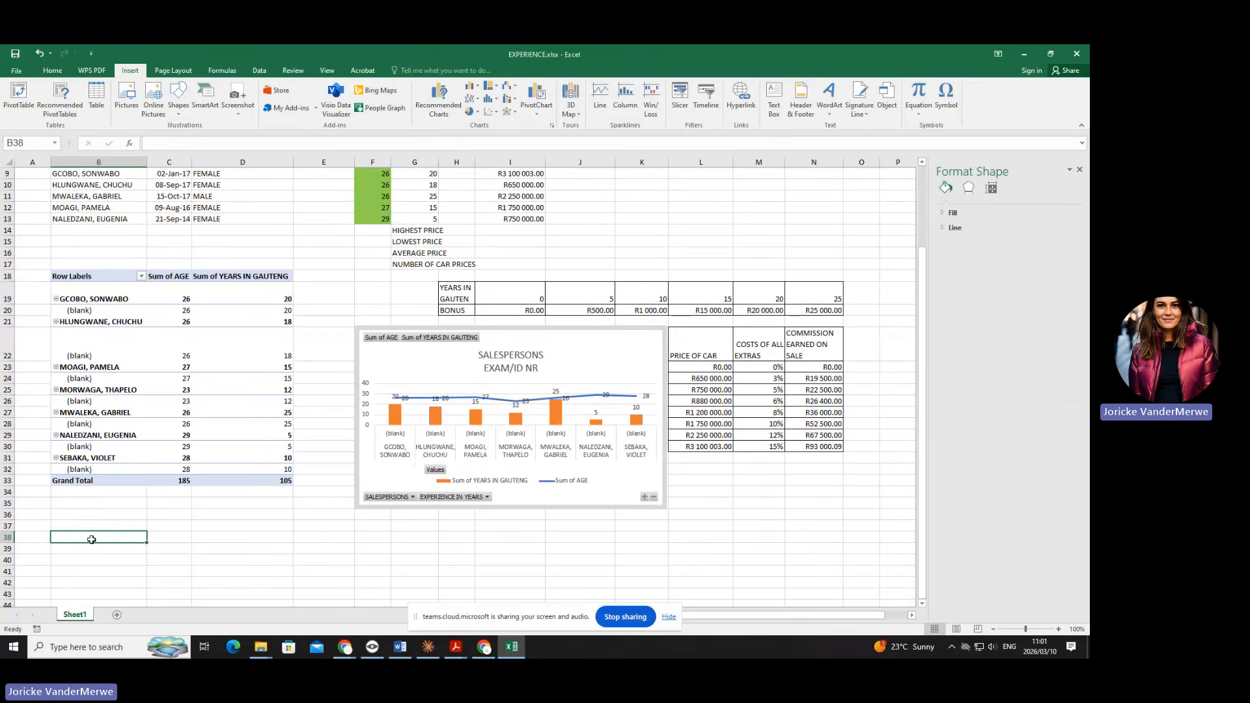
# Insert a Line sparkline in cell B38 based on the age values in F7:F13.
pyautogui.click(92, 539)
pyautogui.click(91, 539)
pyautogui.click(92, 539)
pyautogui.click(605, 112)
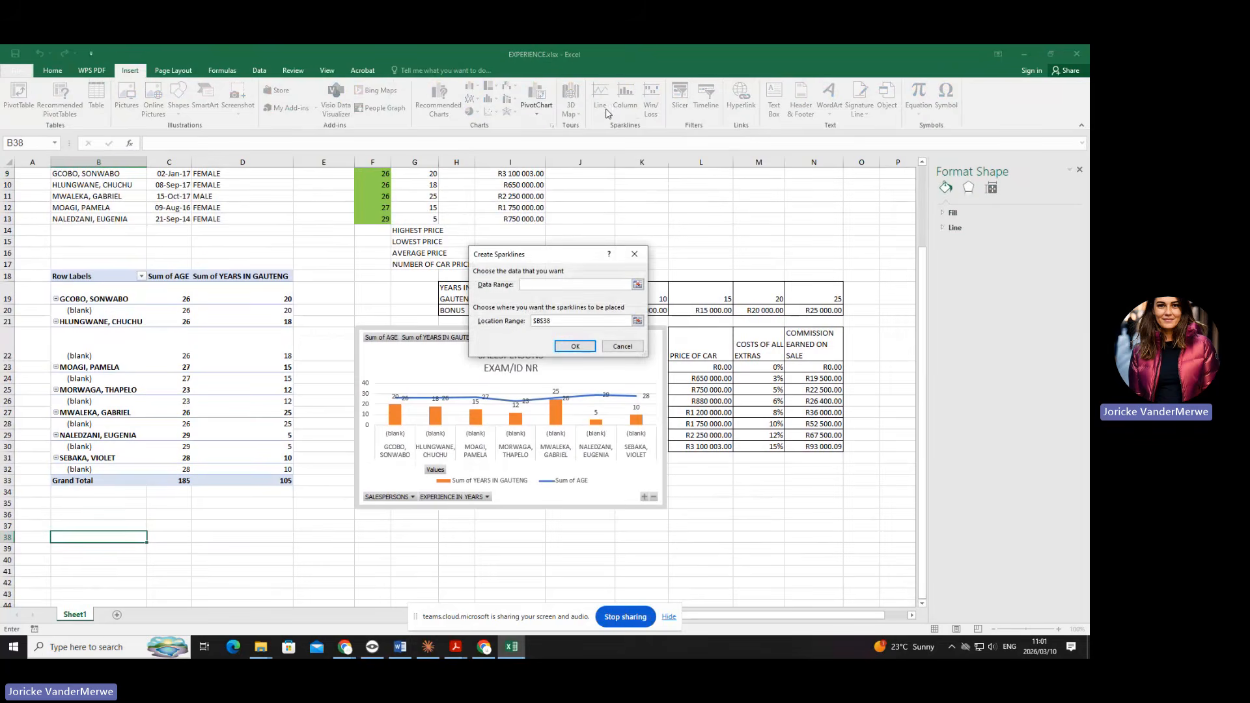
pyautogui.scroll(2, 635, 287)
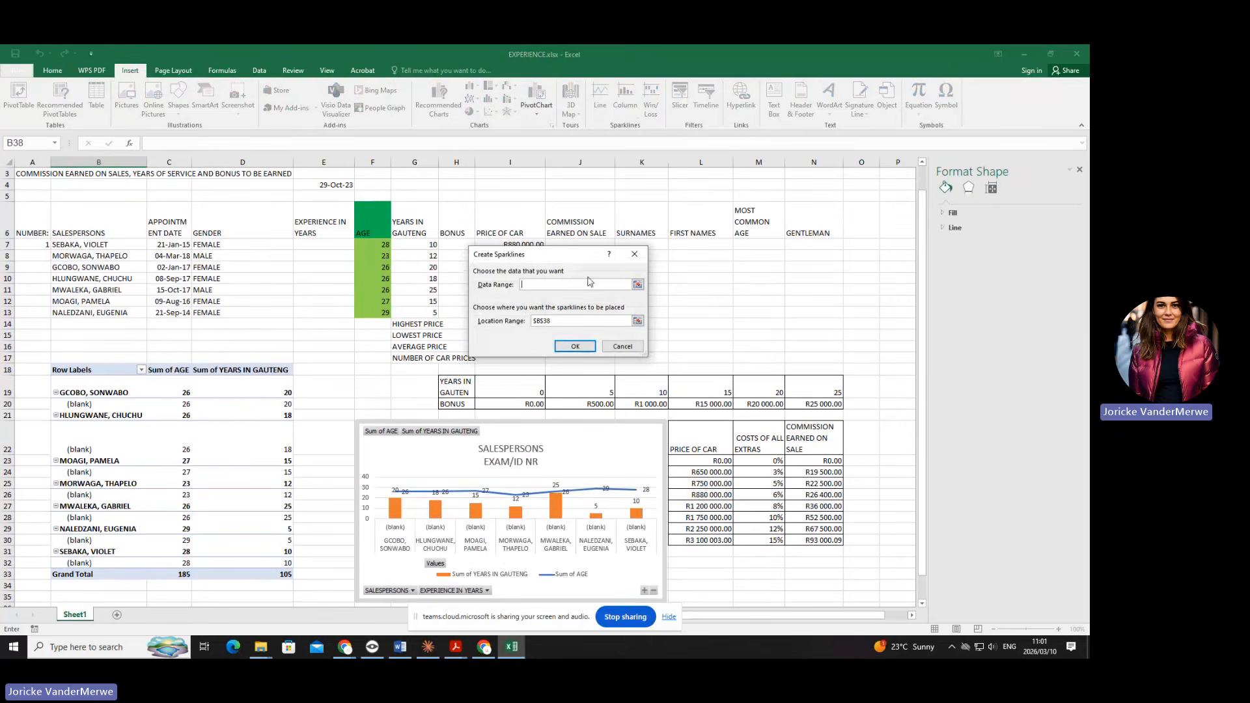
pyautogui.click(637, 284)
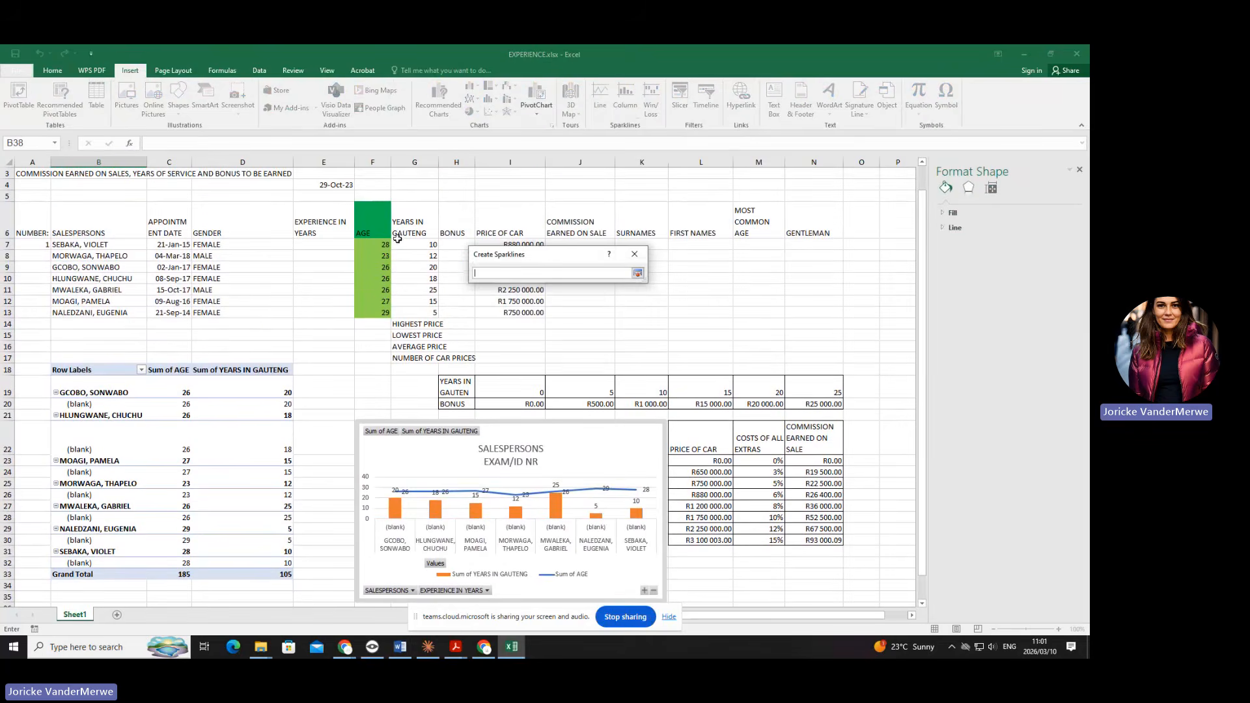
pyautogui.moveTo(381, 244); pyautogui.dragTo(380, 310)
pyautogui.click(637, 273)
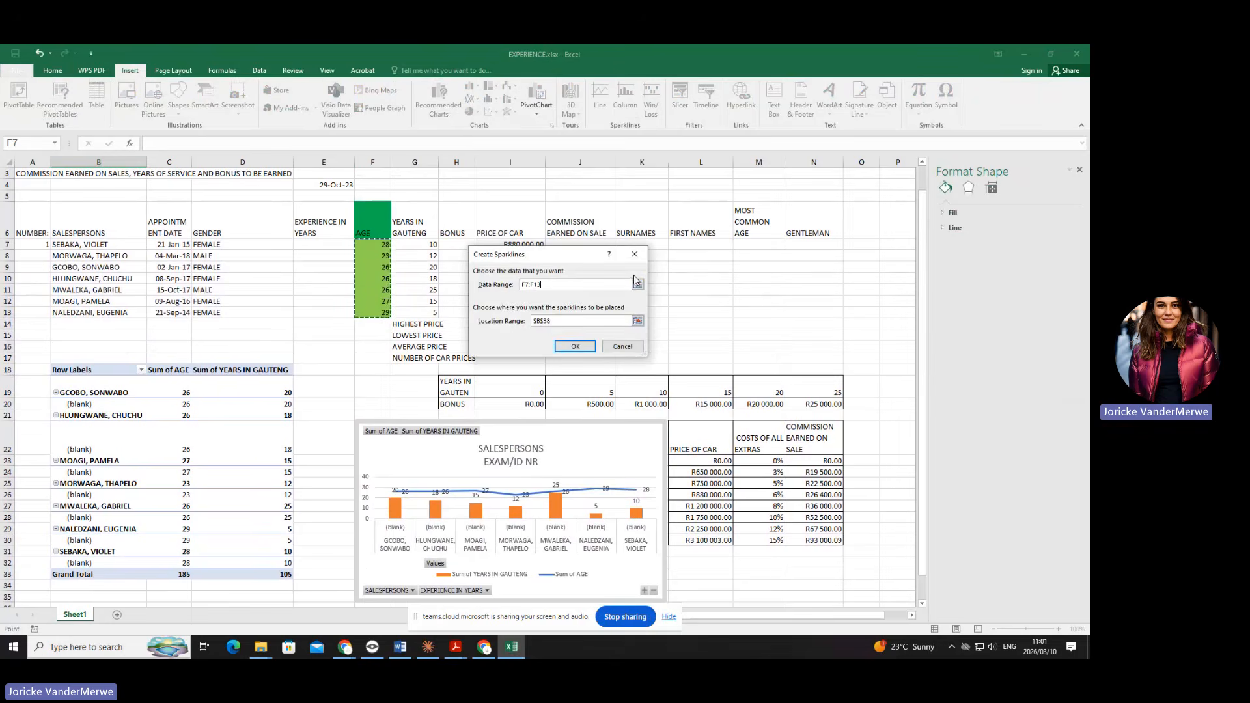
pyautogui.click(576, 348)
pyautogui.scroll(-3, 260, 456)
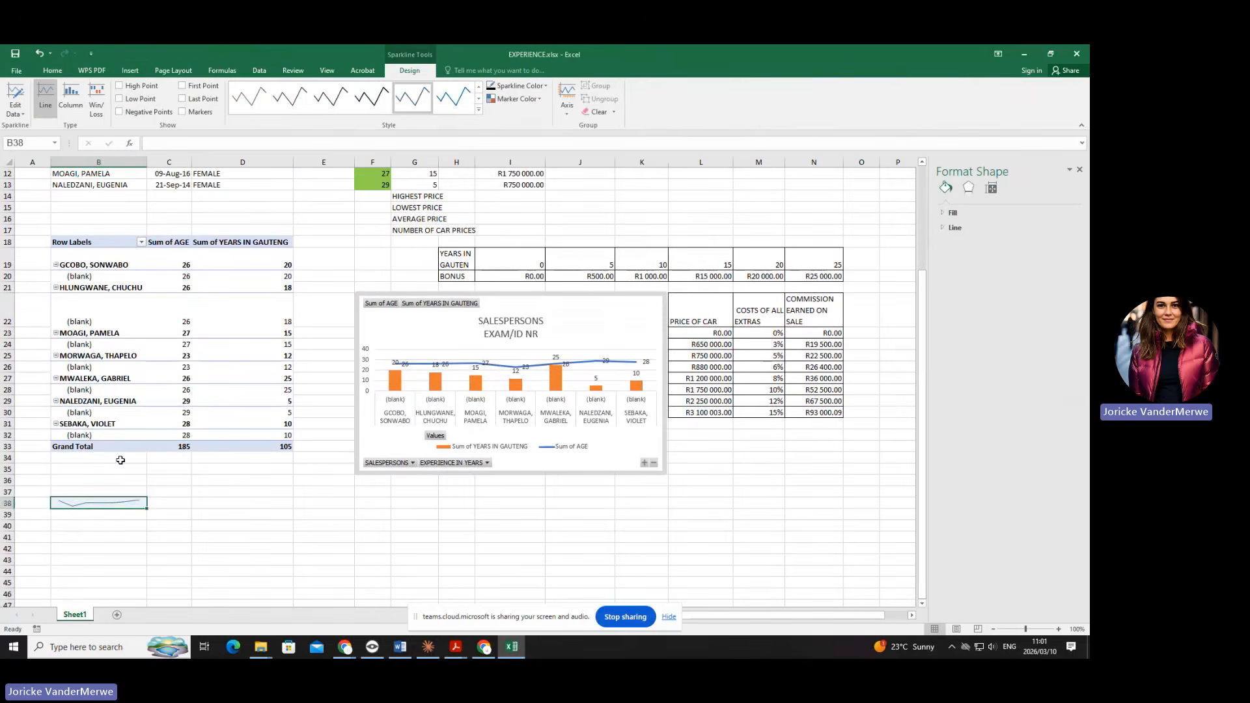
# Insert a Column sparkline in cell B40 based on the age values in F7:F13.
pyautogui.click(83, 506)
pyautogui.click(83, 506)
pyautogui.click(83, 506)
pyautogui.click(83, 530)
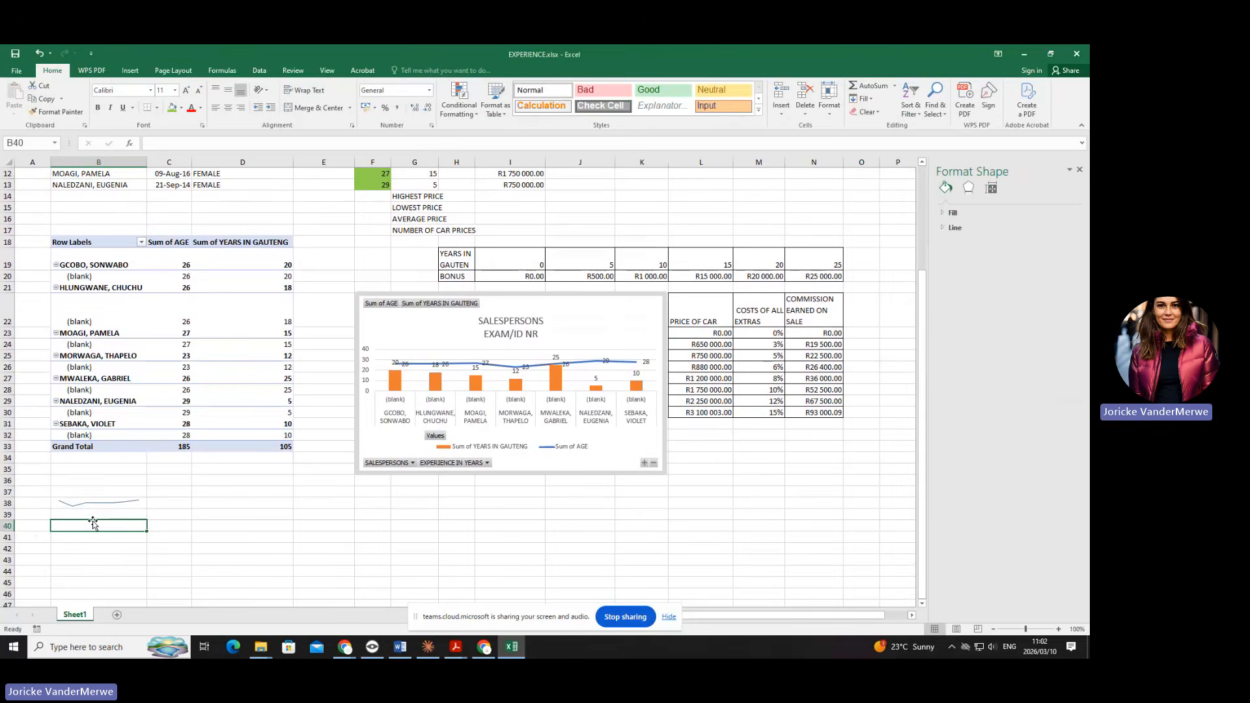
pyautogui.click(139, 70)
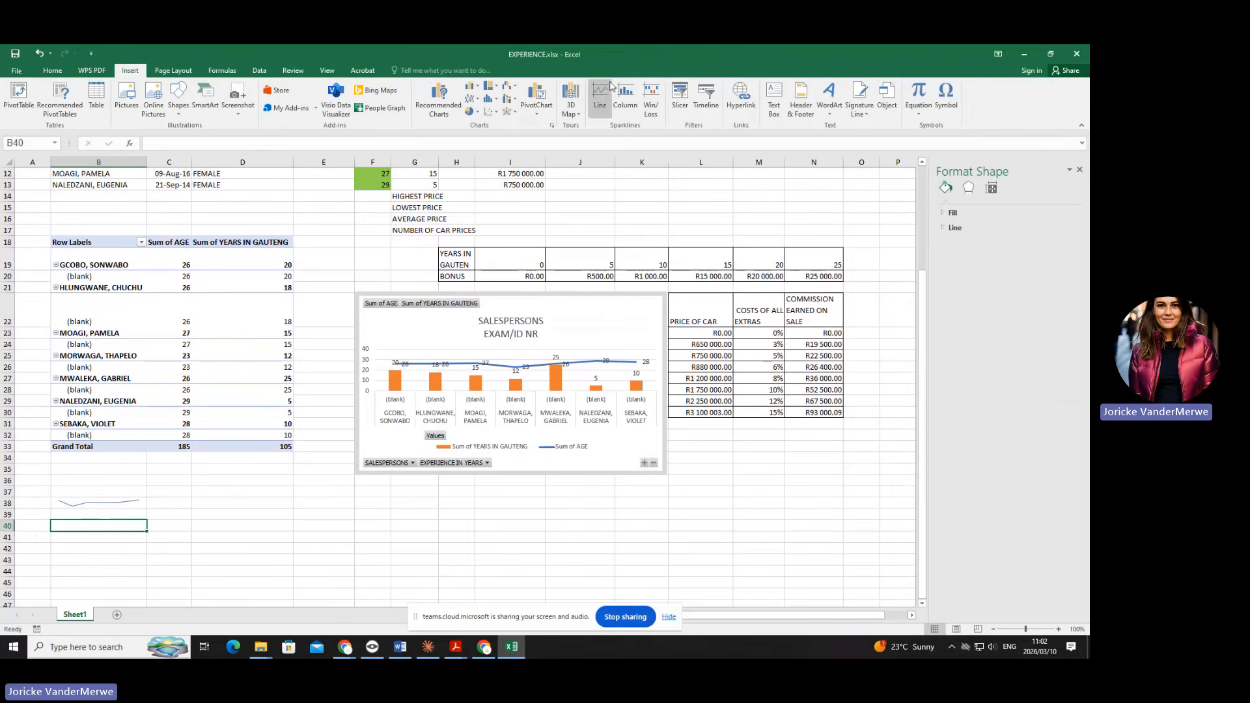
pyautogui.click(634, 101)
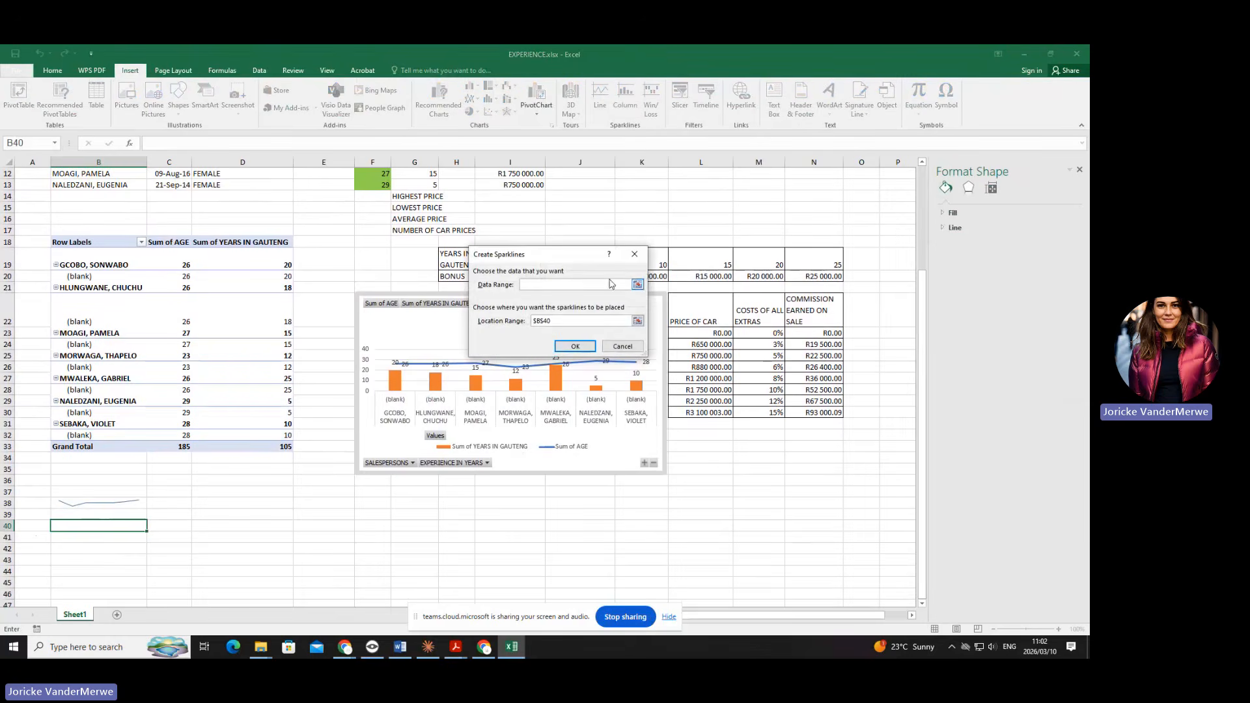
pyautogui.click(637, 284)
pyautogui.scroll(3, 193, 252)
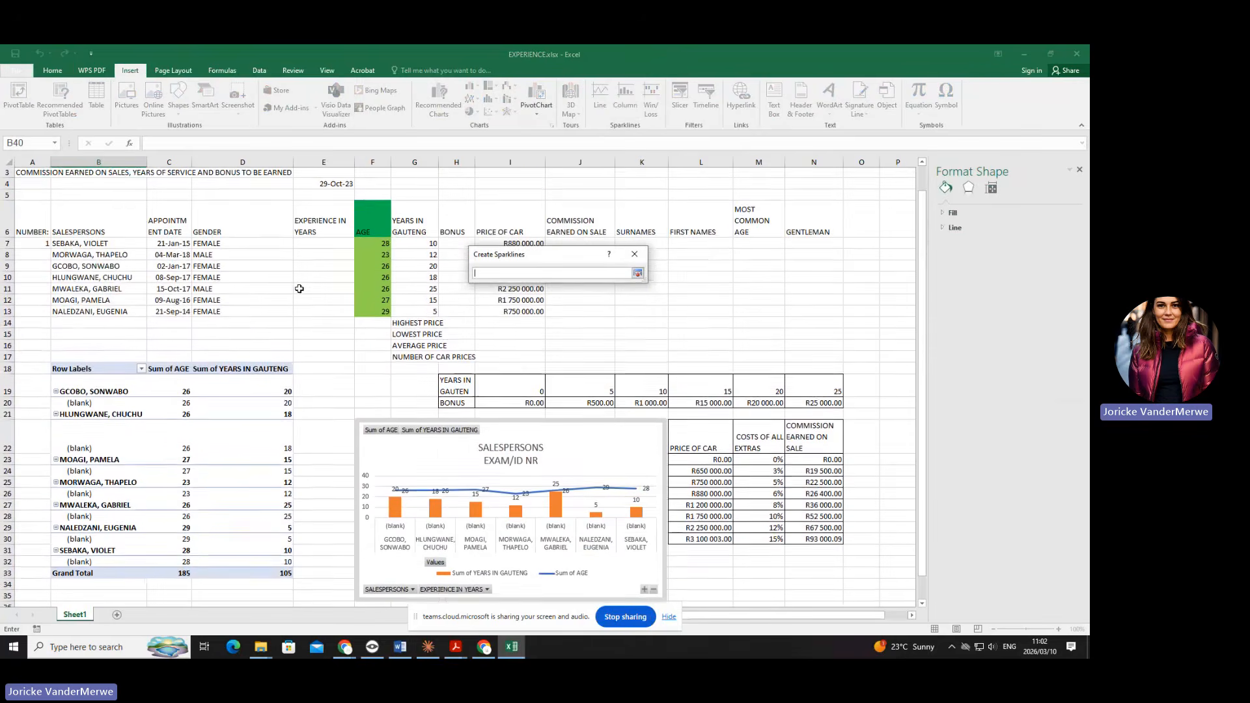
pyautogui.moveTo(381, 245); pyautogui.dragTo(383, 314)
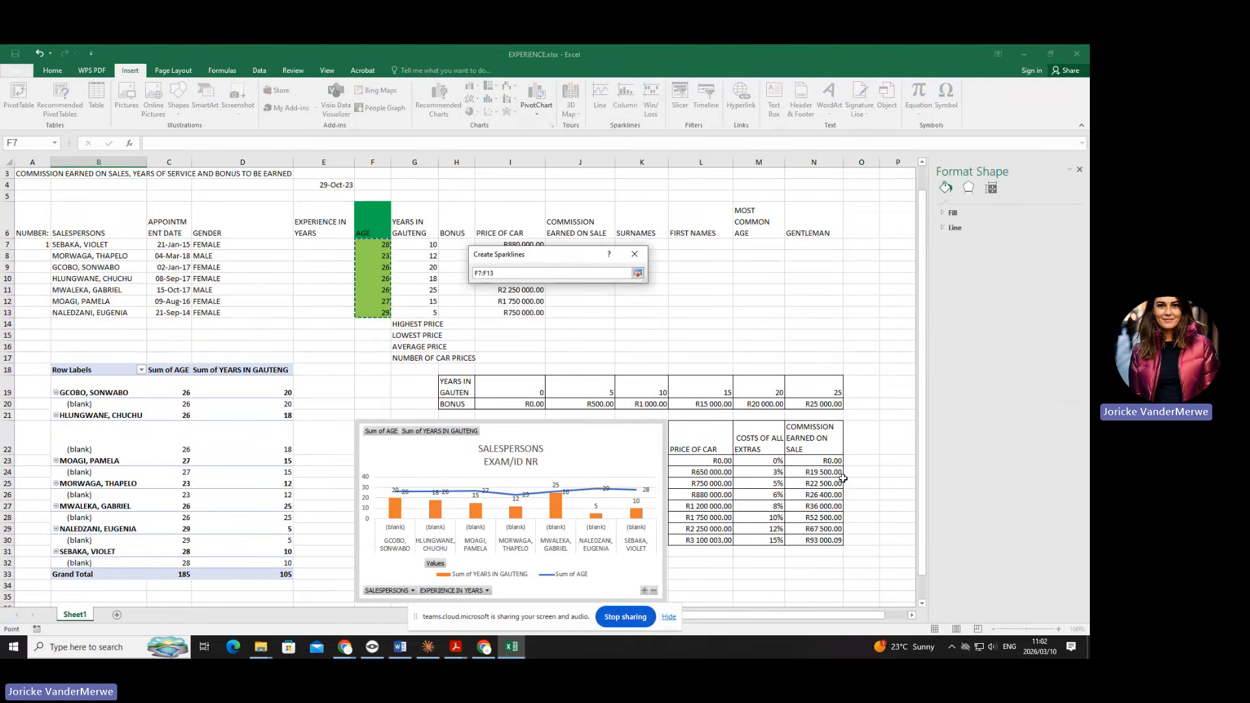
pyautogui.click(637, 273)
pyautogui.click(579, 346)
pyautogui.scroll(-4, 265, 391)
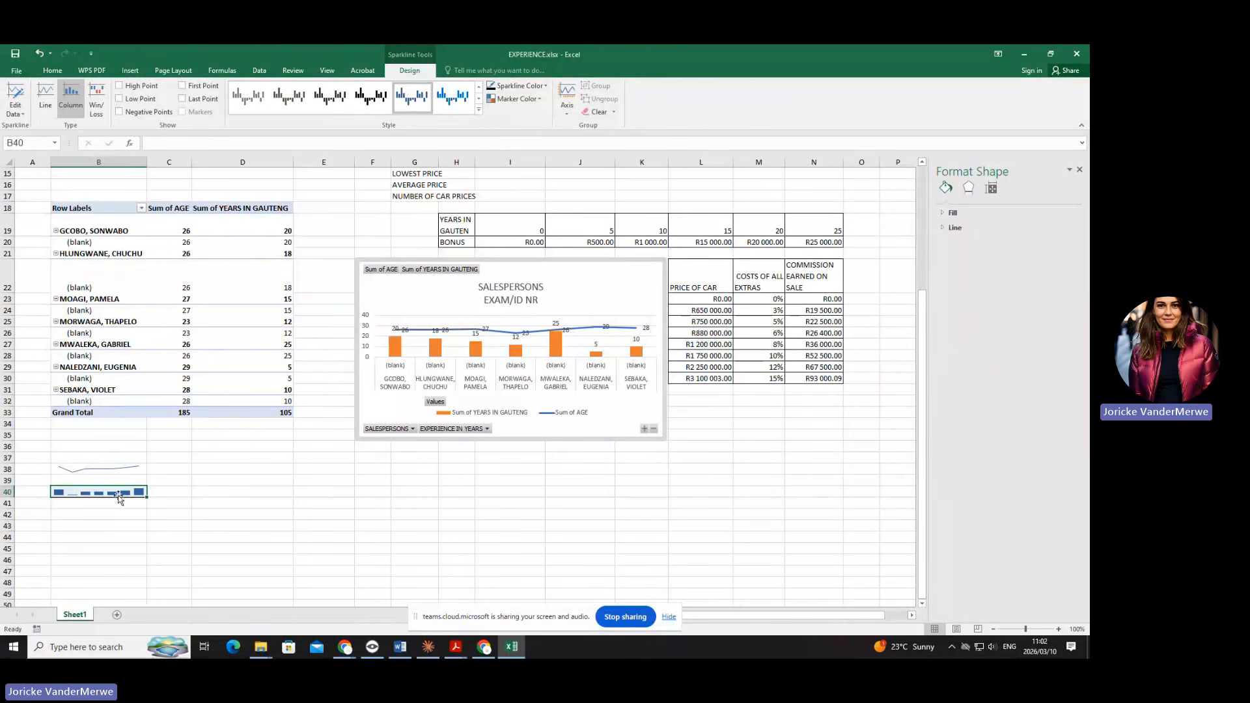
# Change the age in F12 to -27 and check the sparklines in B38 and B40.
pyautogui.scroll(4, 378, 404)
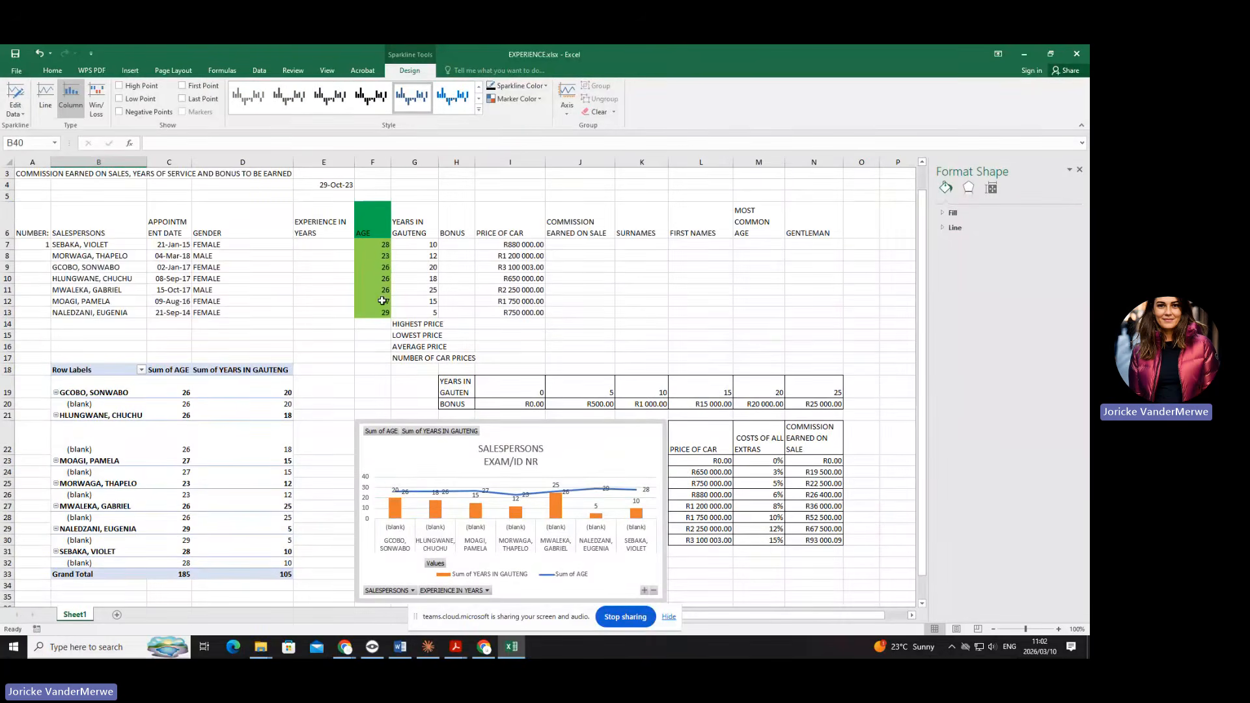
pyautogui.click(382, 299)
pyautogui.press('F2')
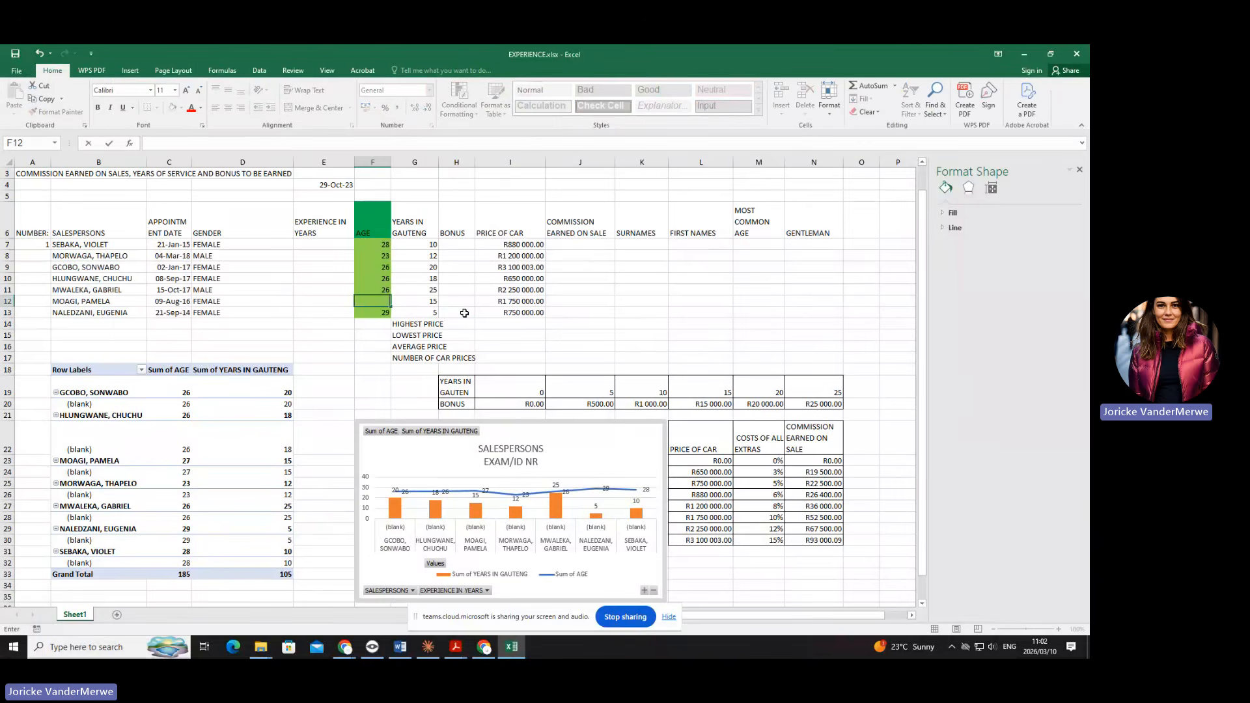
pyautogui.press('Home')
pyautogui.write('-')
pyautogui.press('Return')
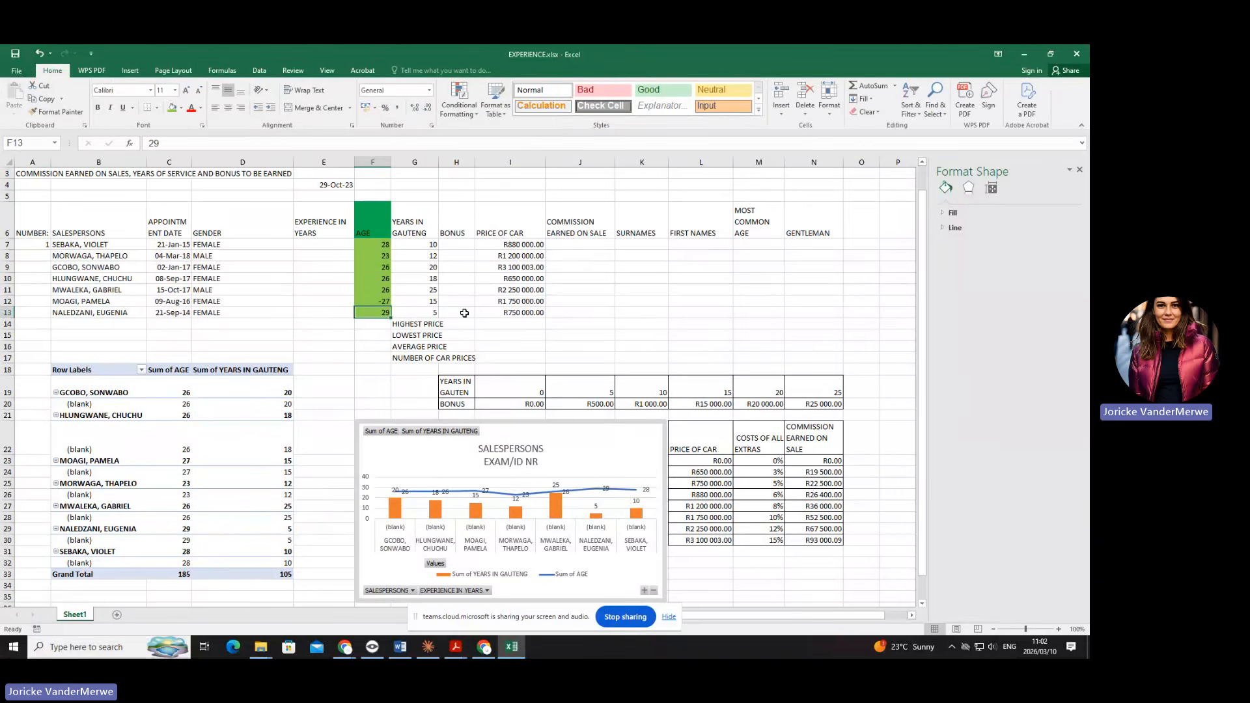
pyautogui.scroll(-5, 187, 393)
pyautogui.click(125, 459)
pyautogui.scroll(4, 126, 468)
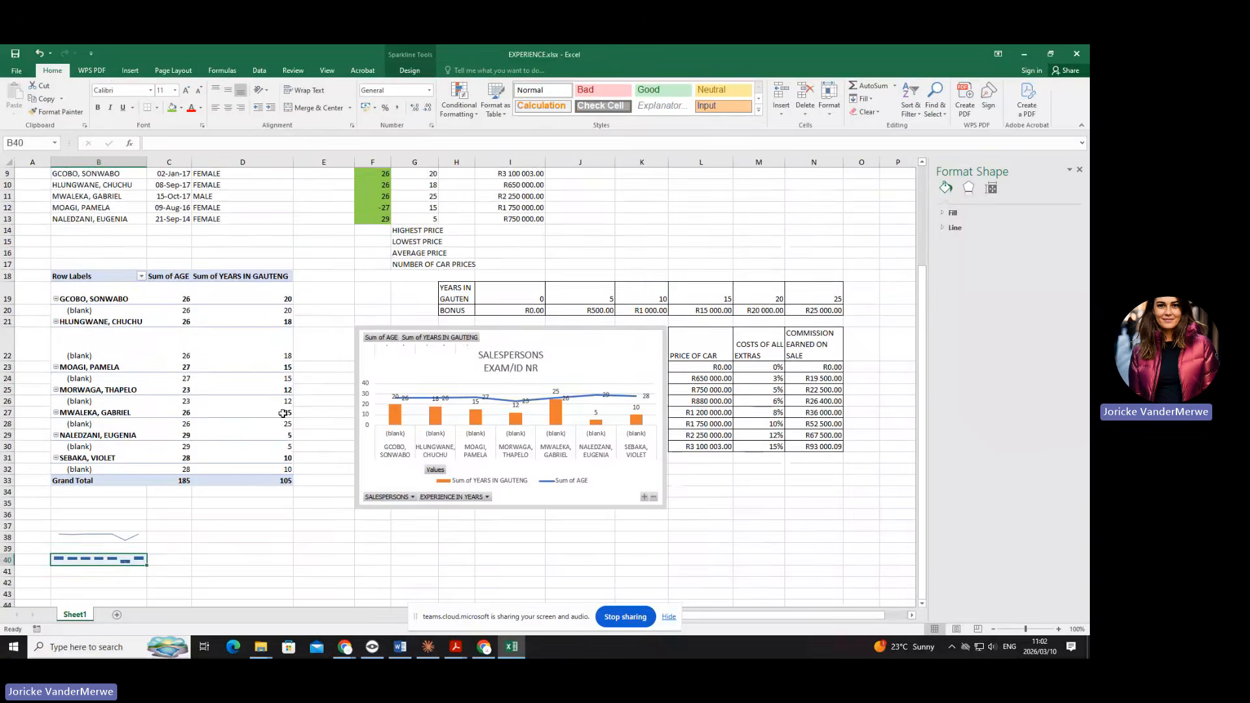
pyautogui.click(372, 267)
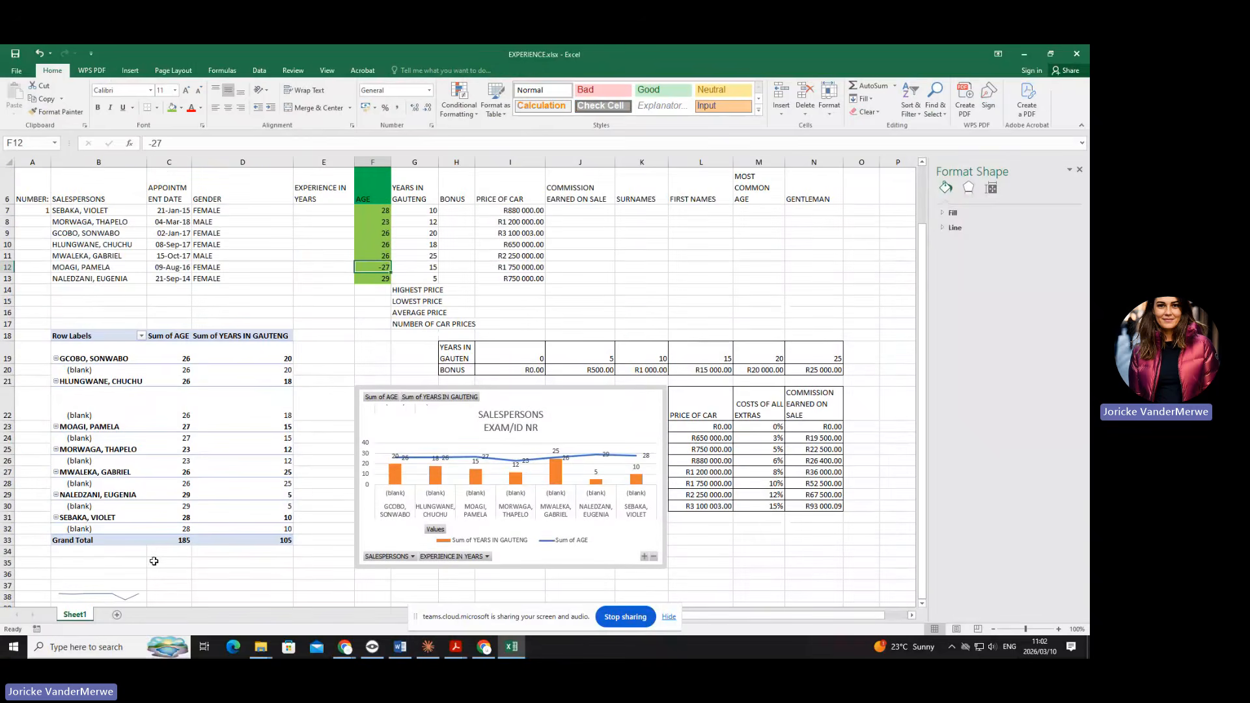
pyautogui.scroll(-4, 154, 561)
# Create the Column sparkline in B40 again from the updated age values in F7:F13.
pyautogui.click(111, 461)
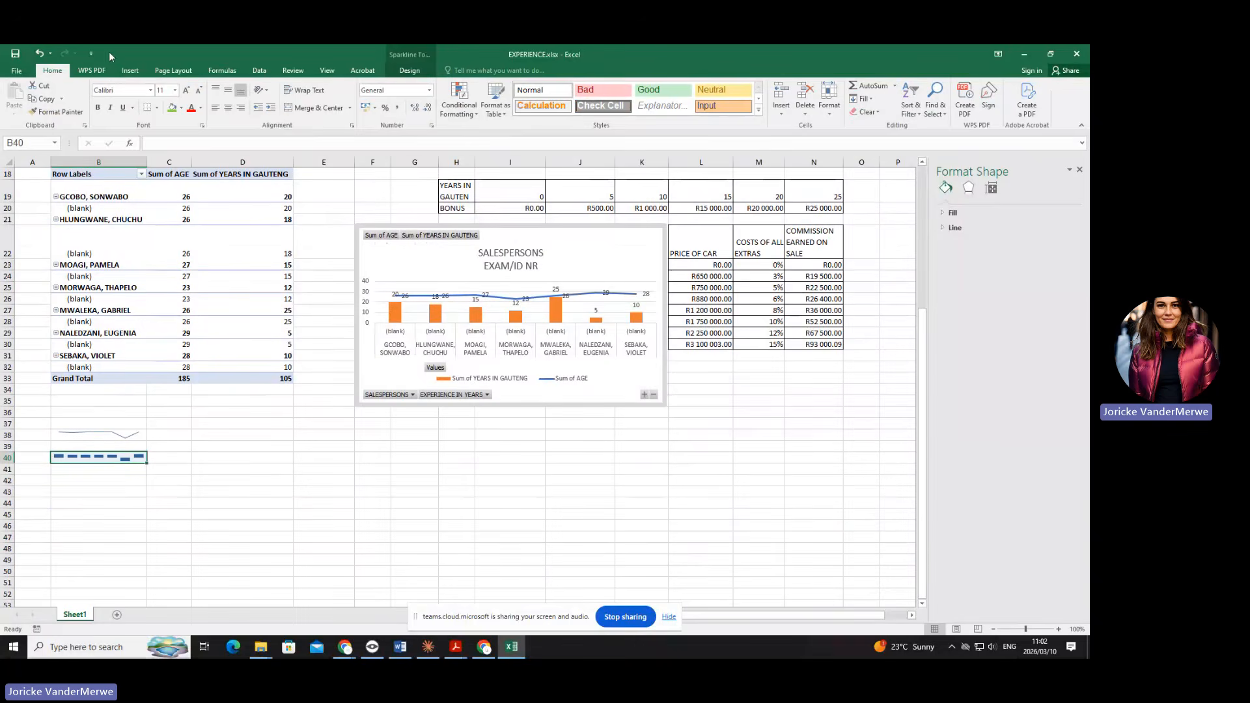
pyautogui.click(131, 70)
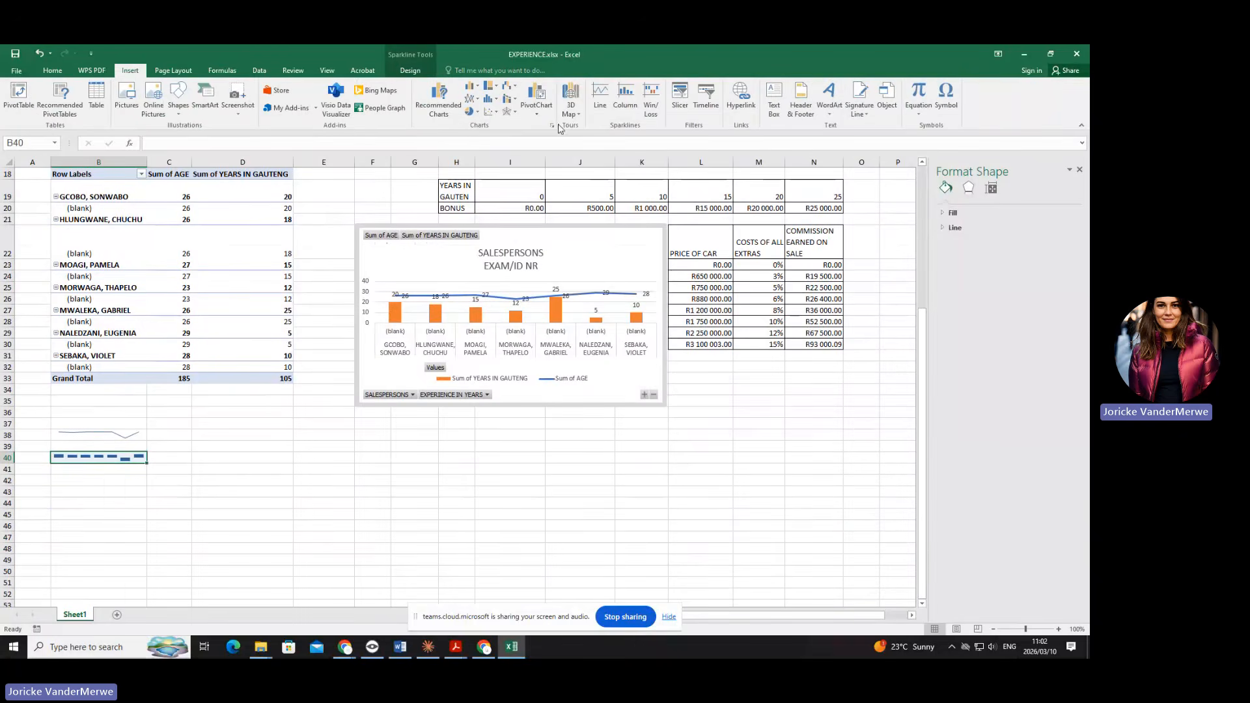
pyautogui.click(625, 101)
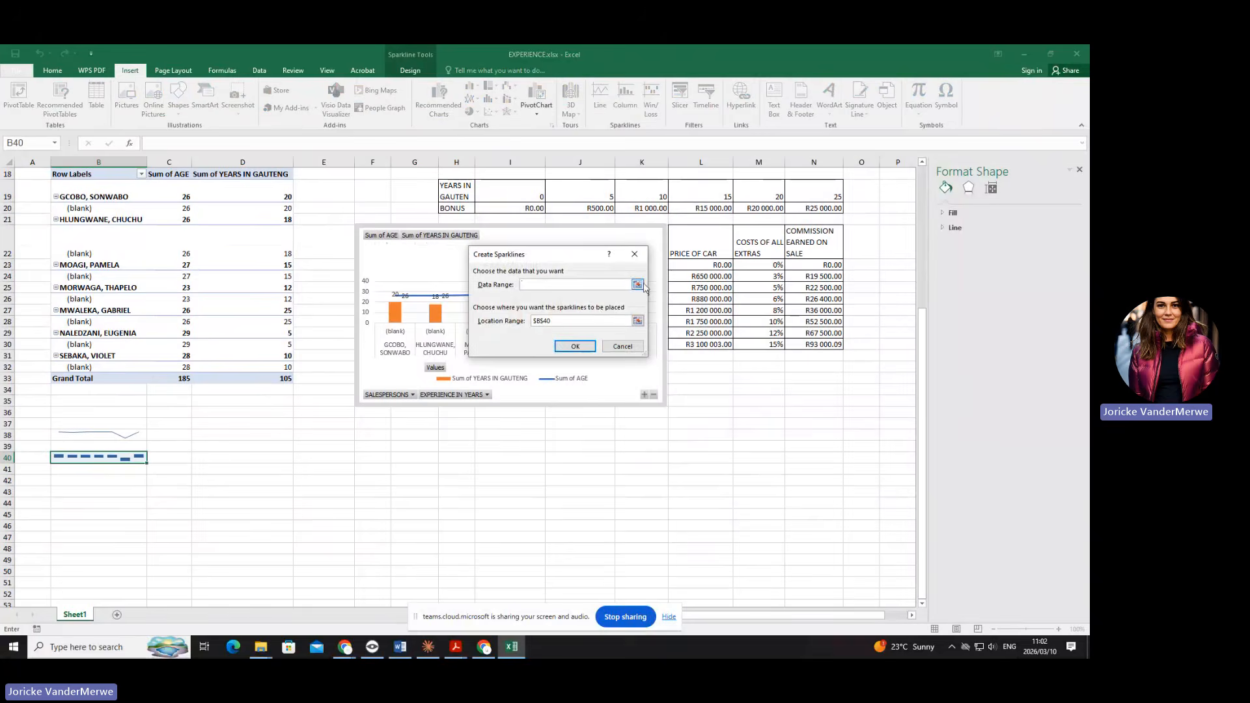
pyautogui.click(637, 285)
pyautogui.click(637, 274)
pyautogui.scroll(3, 641, 285)
pyautogui.click(637, 285)
pyautogui.scroll(2, 641, 286)
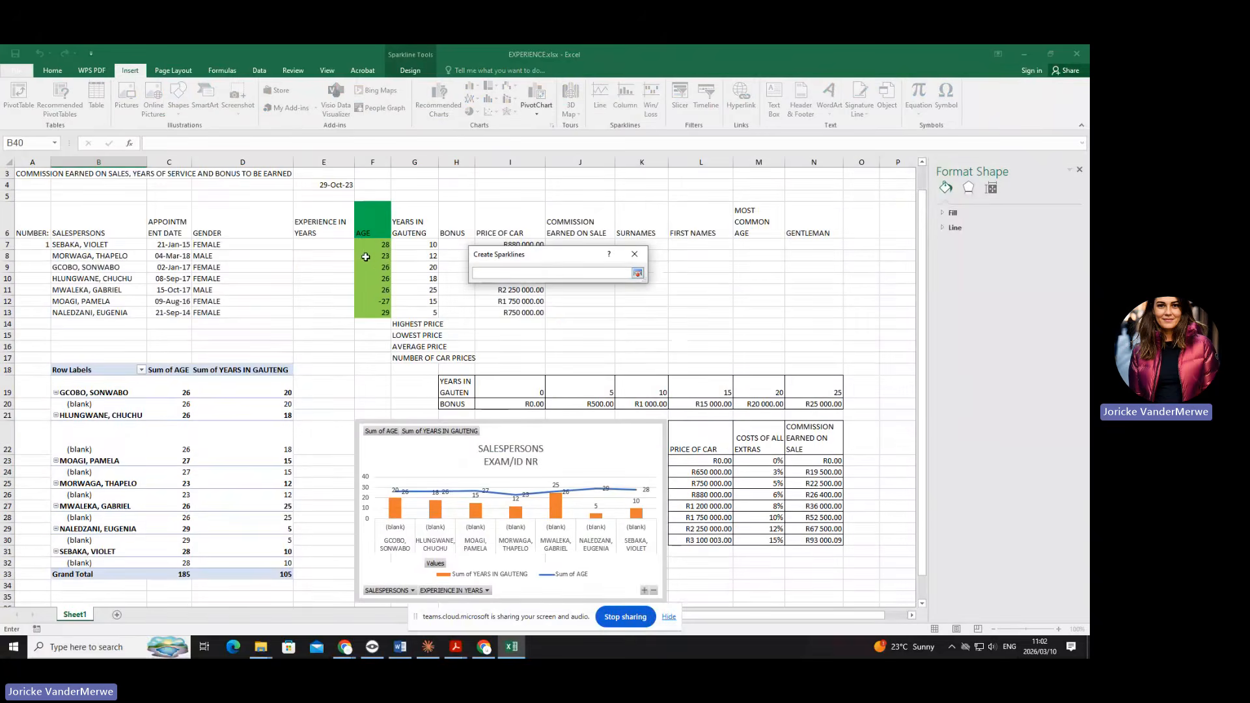
pyautogui.moveTo(367, 246); pyautogui.dragTo(368, 313)
pyautogui.click(571, 345)
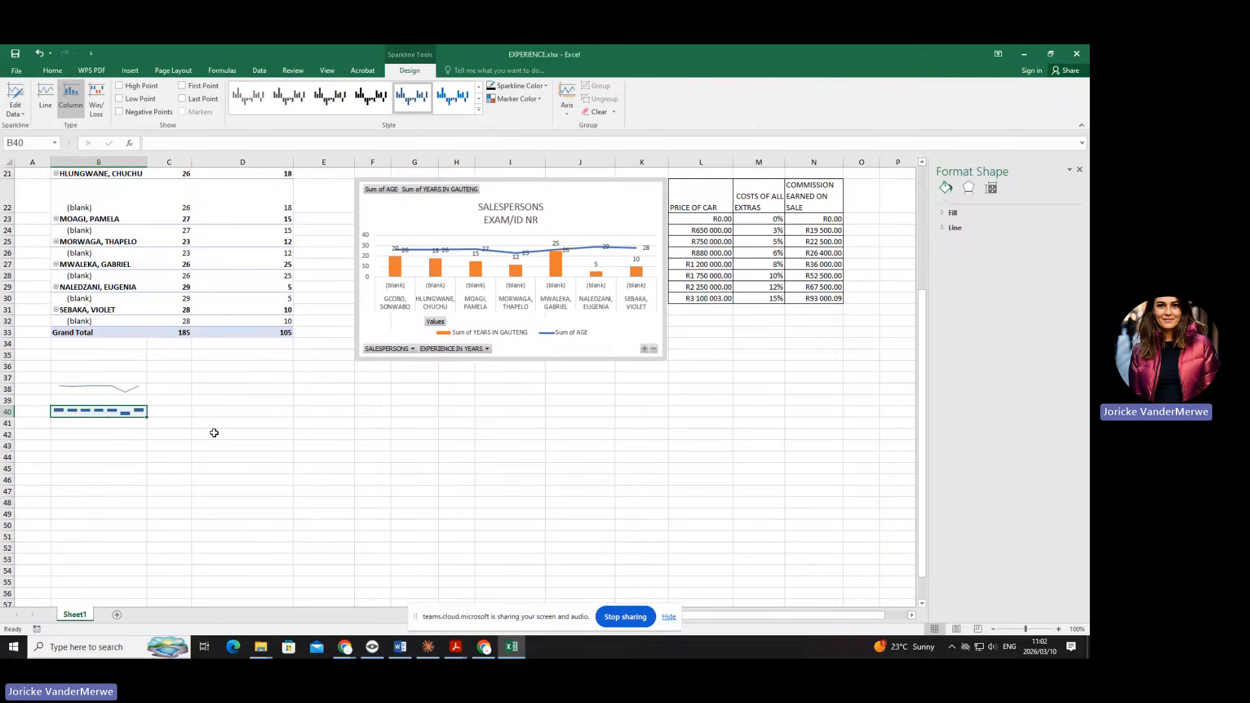
# Insert a Win/Loss sparkline in cell B42 based on the age values in F7:F13.
pyautogui.click(120, 423)
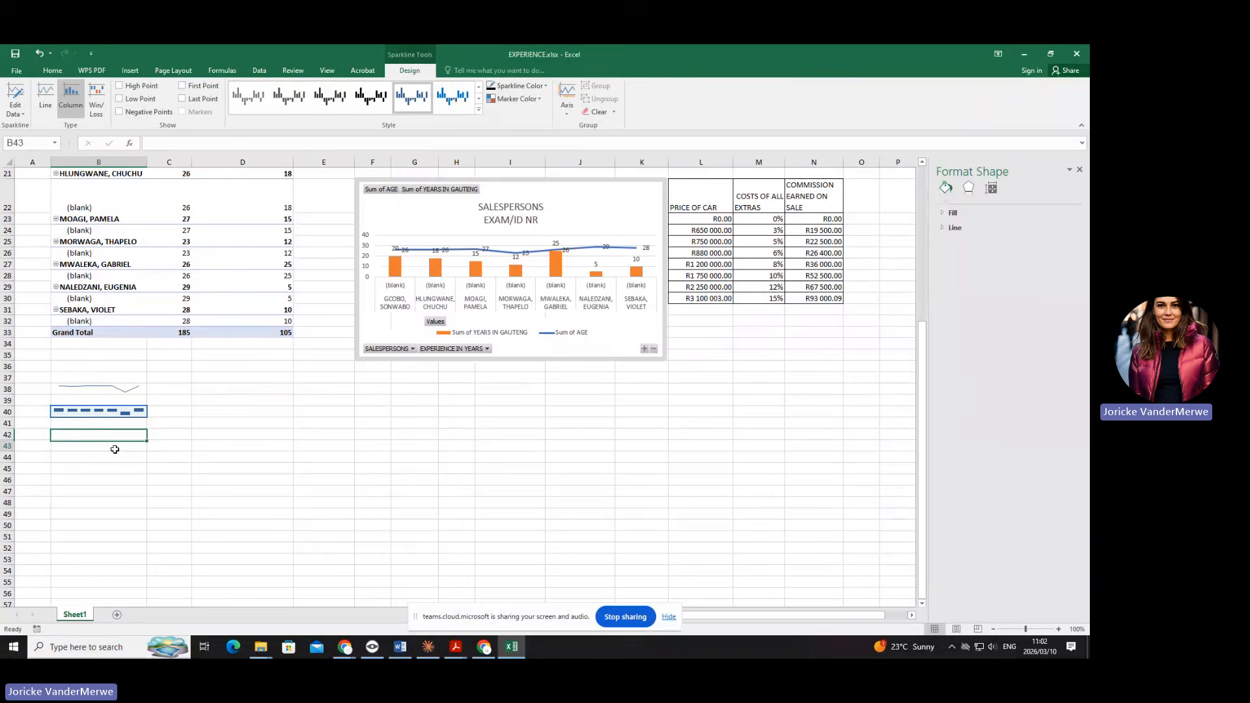
pyautogui.click(125, 411)
pyautogui.press('ctrl')
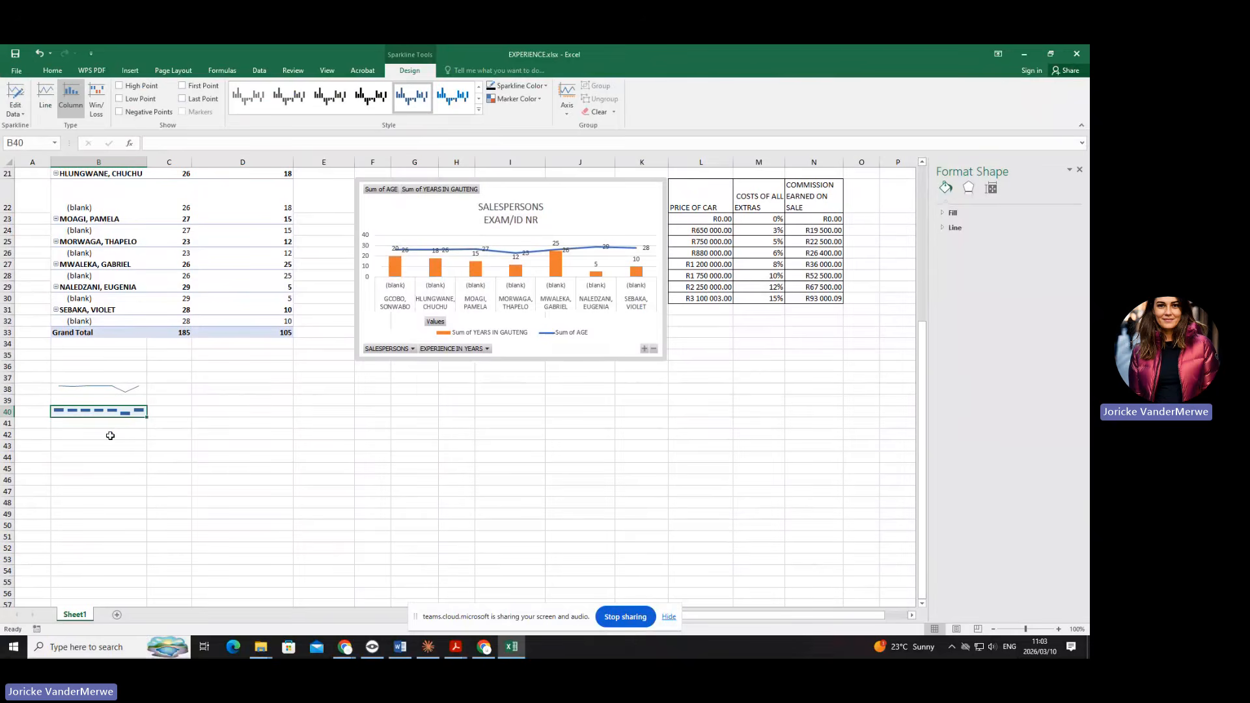
pyautogui.click(110, 436)
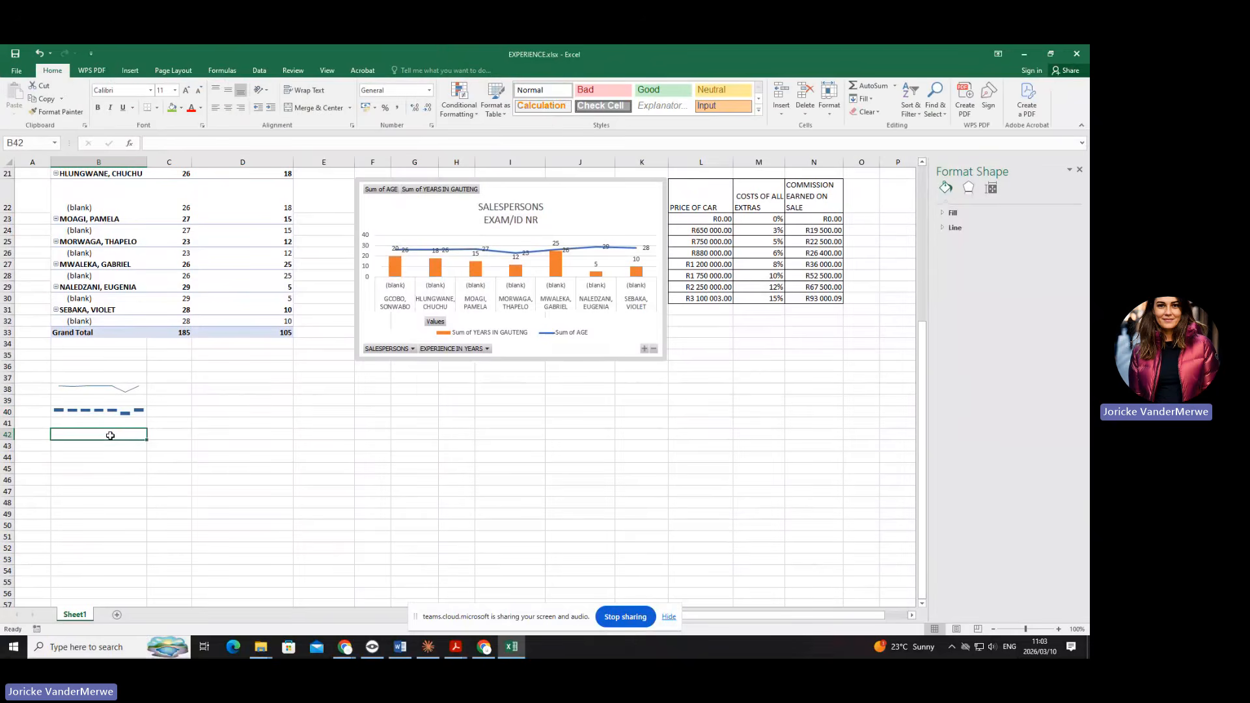
pyautogui.click(137, 74)
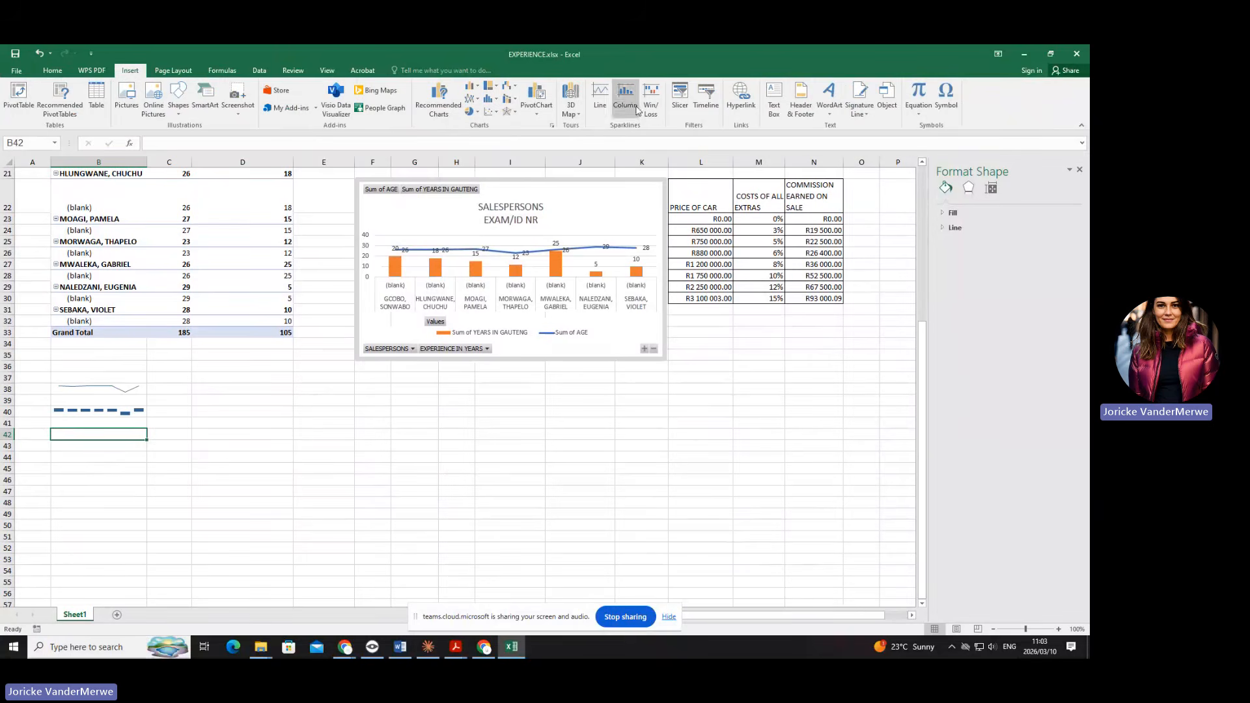
pyautogui.click(651, 105)
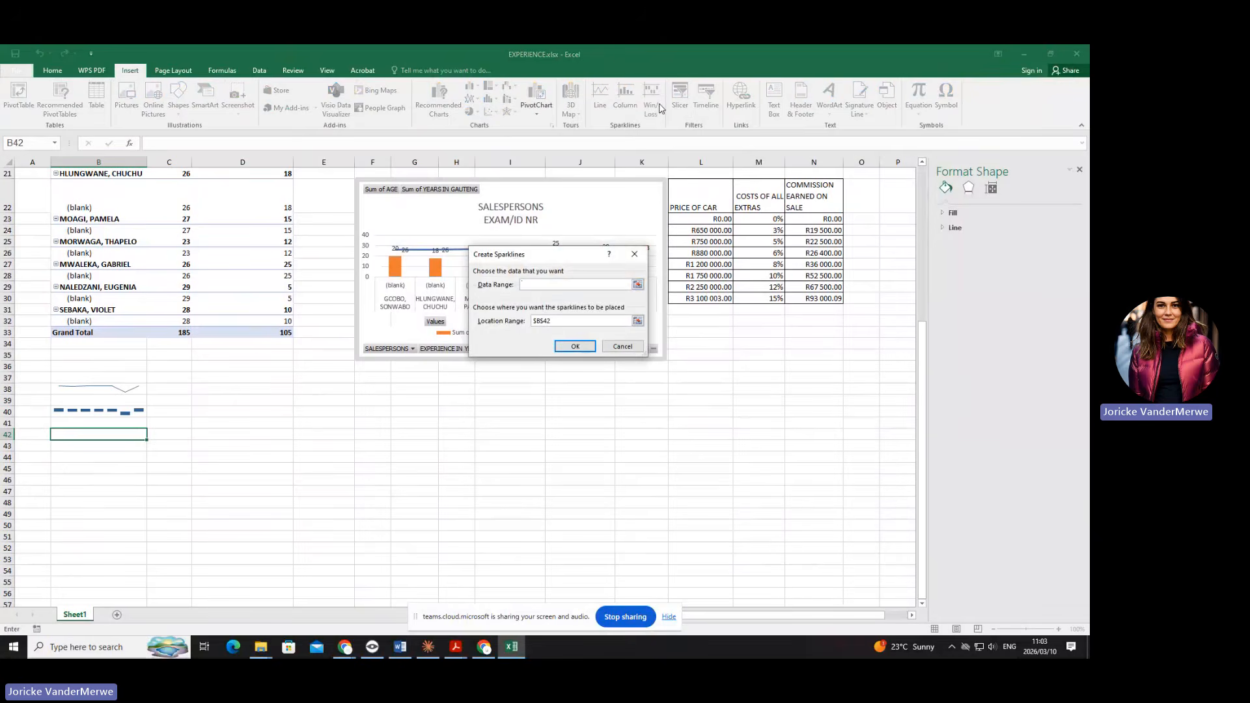
pyautogui.click(638, 285)
pyautogui.scroll(6, 419, 222)
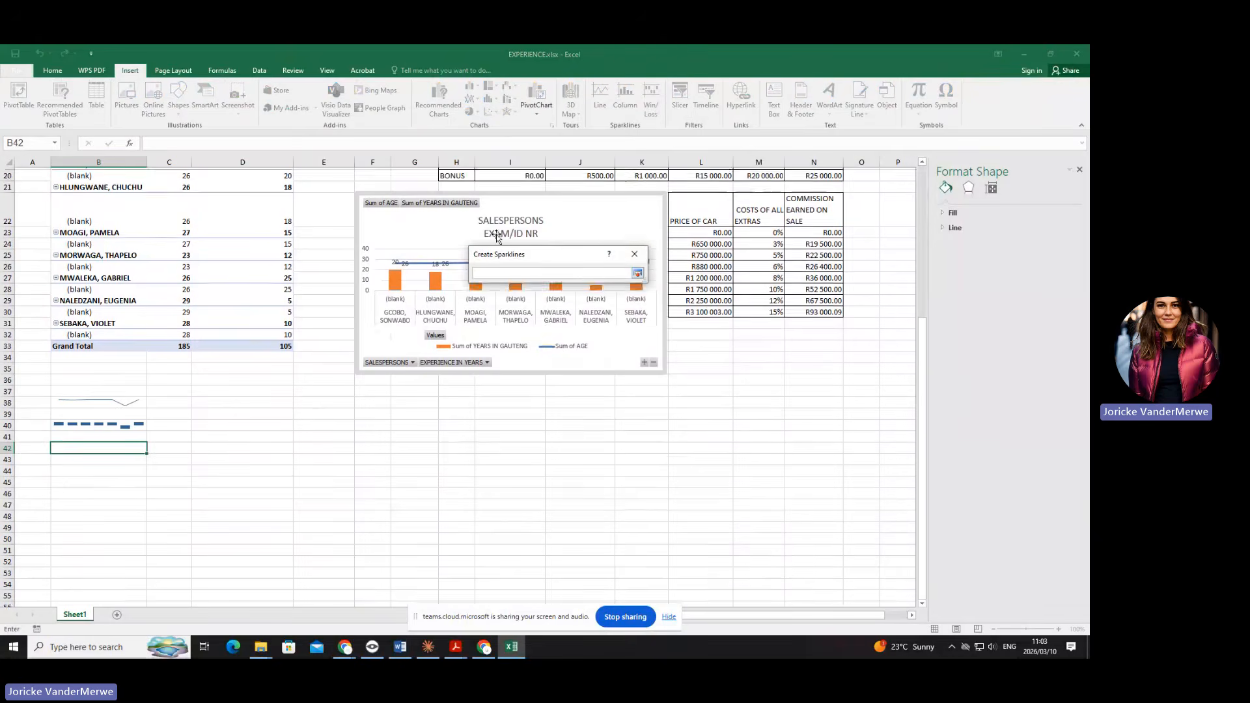
pyautogui.moveTo(369, 245); pyautogui.dragTo(375, 315)
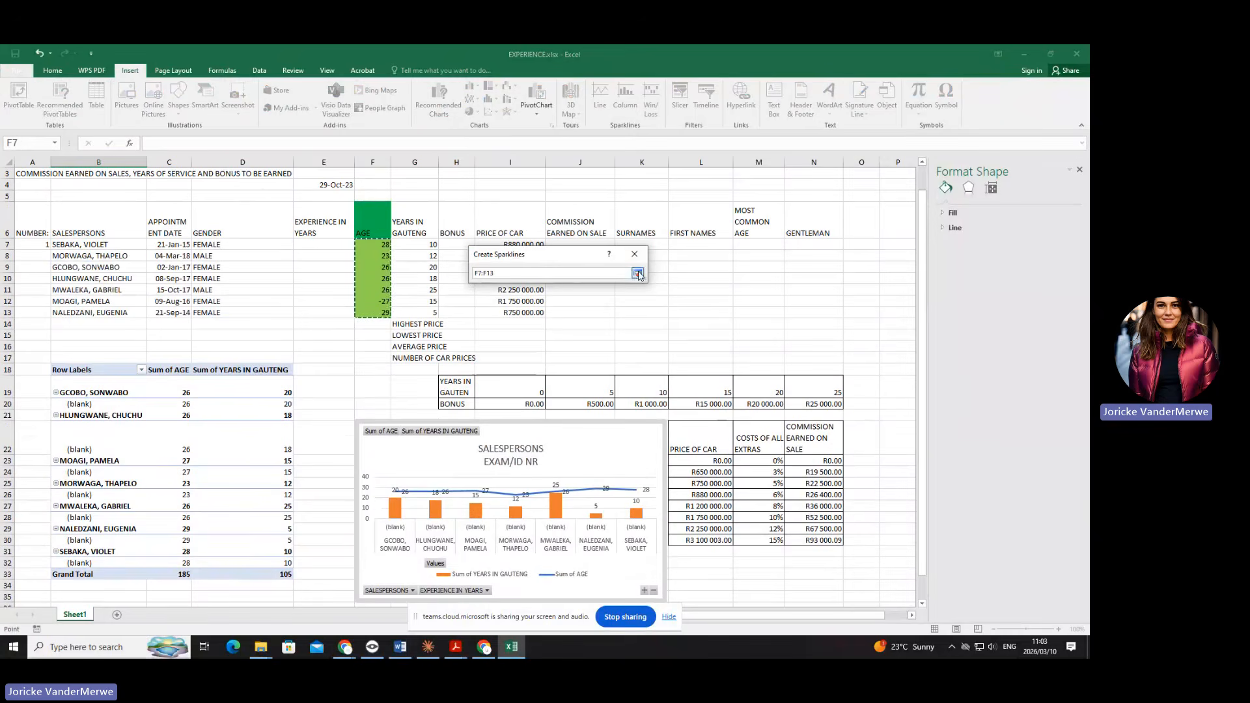
pyautogui.click(637, 273)
pyautogui.click(575, 347)
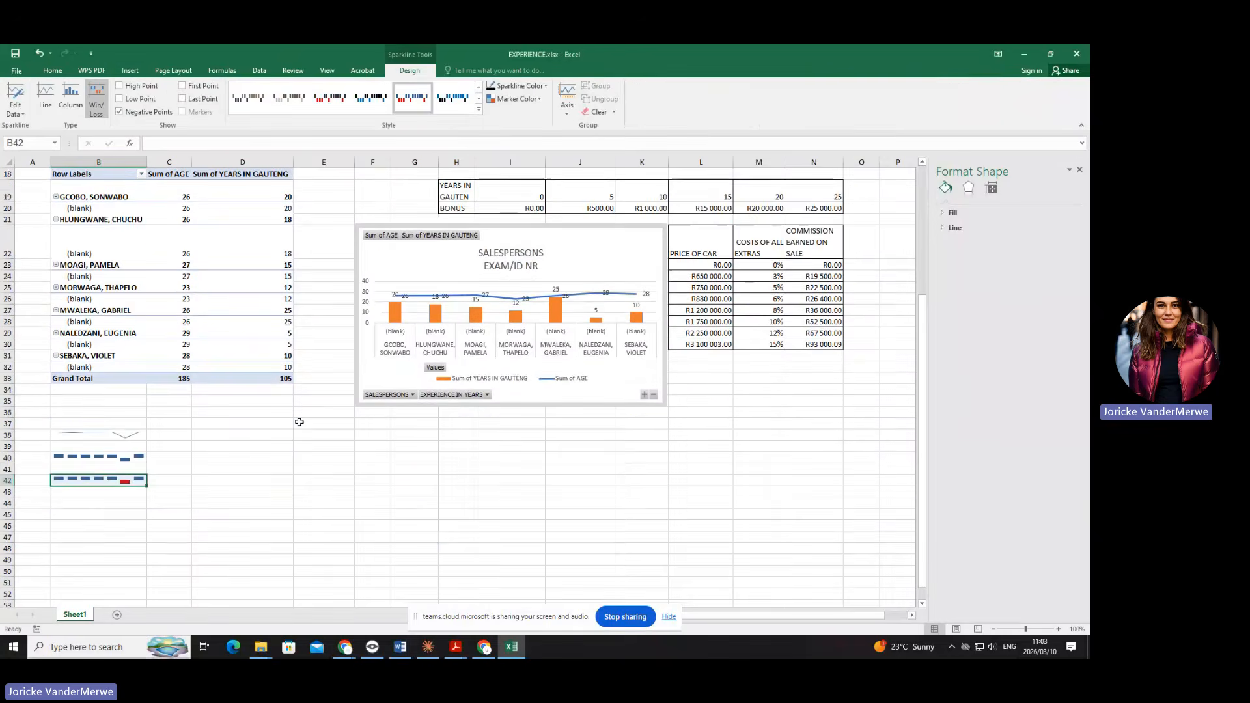
pyautogui.click(125, 493)
pyautogui.click(125, 479)
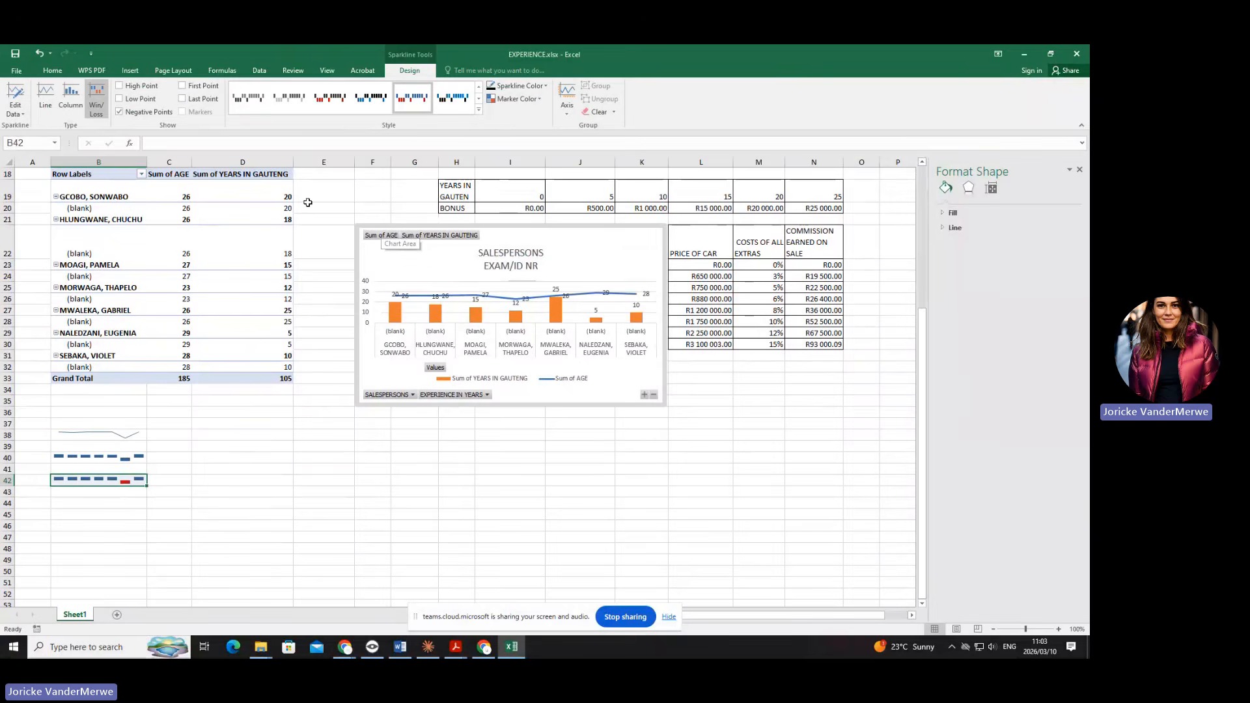
# Set the height of row 38, which holds the Line sparkline, to 35.
pyautogui.click(8, 435)
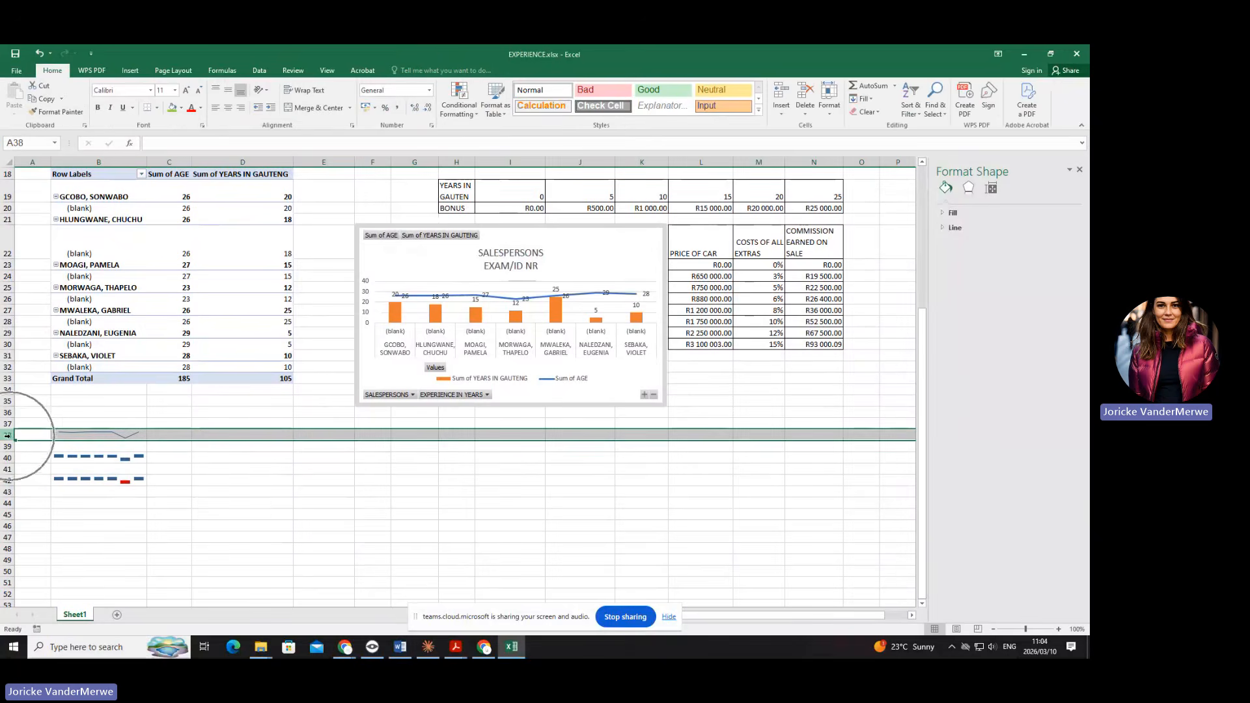
pyautogui.rightClick(9, 436)
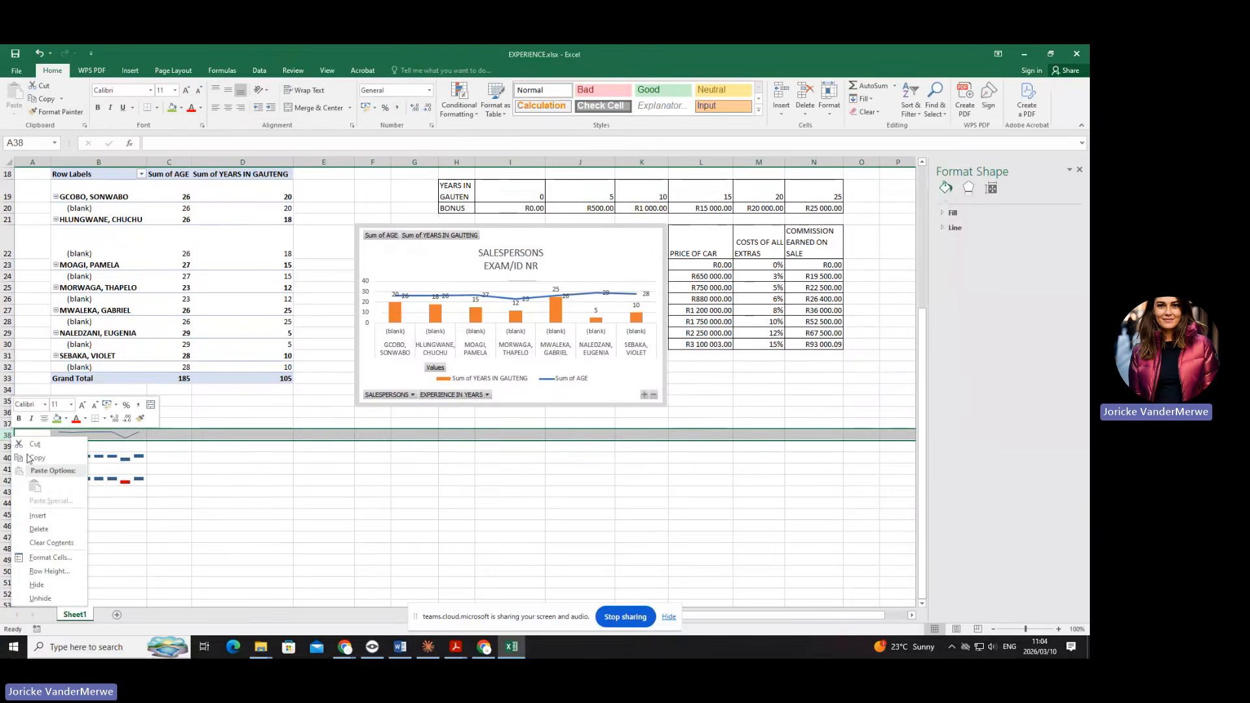
pyautogui.click(49, 571)
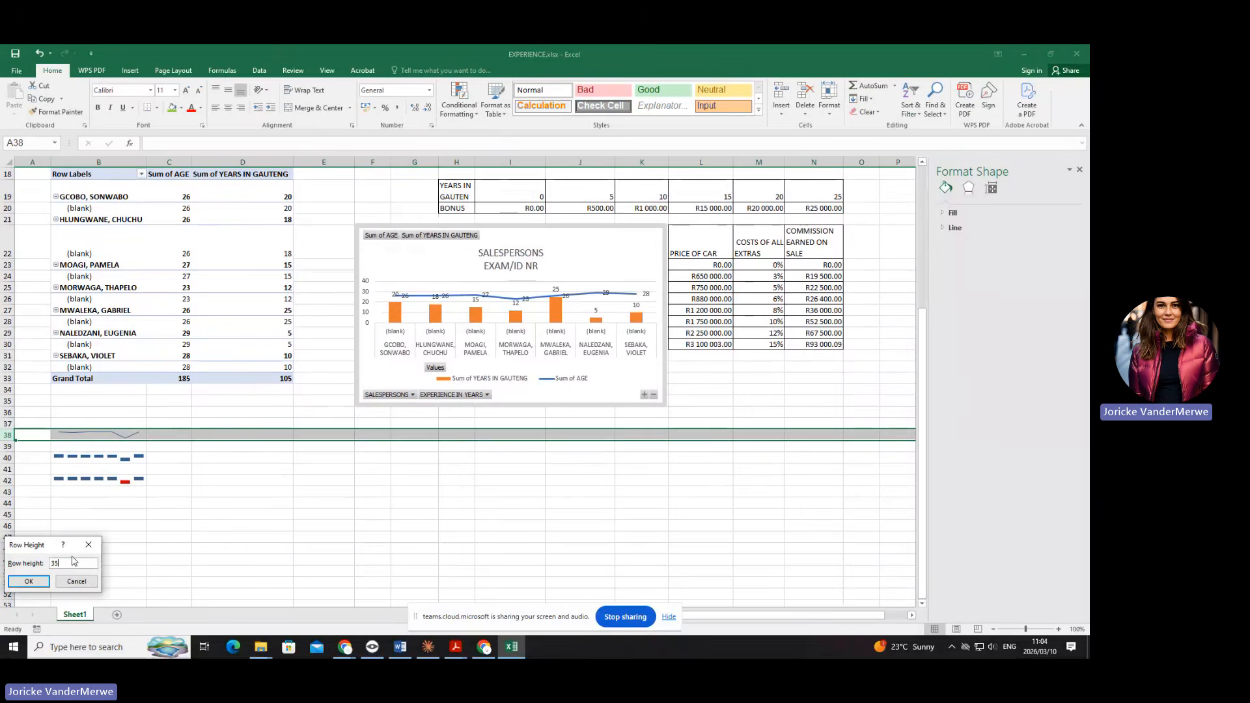
pyautogui.click(23, 583)
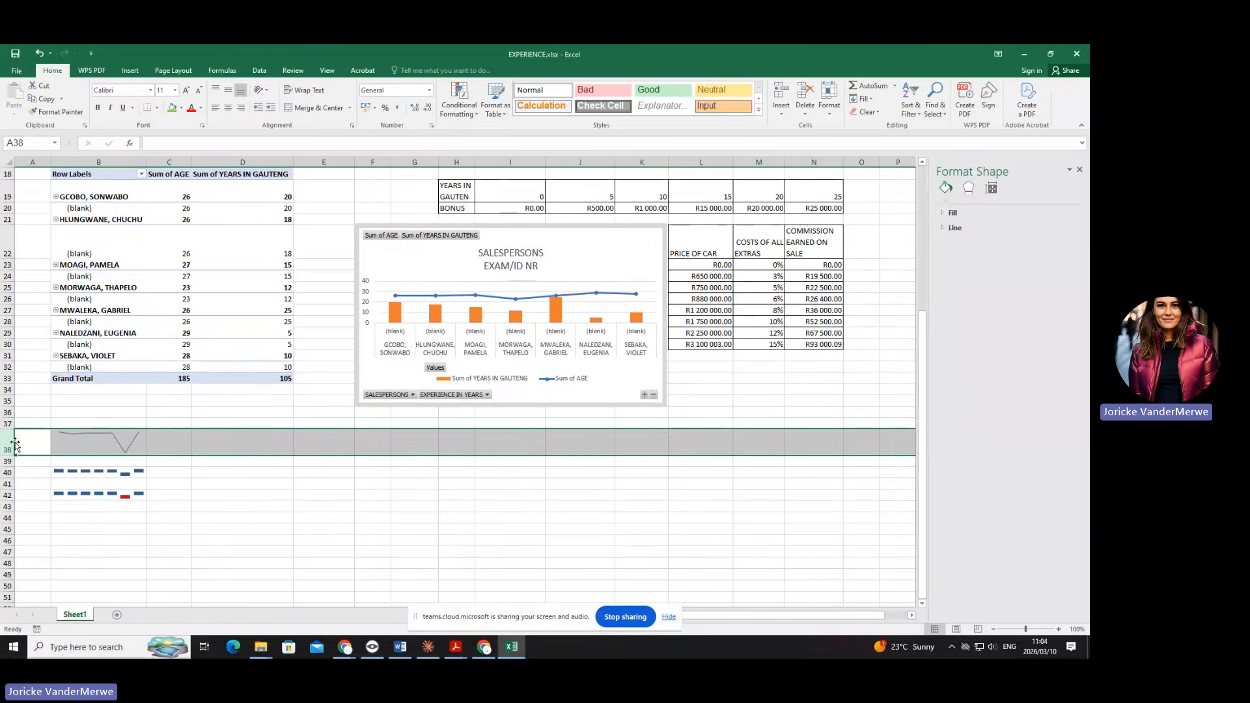
# Set the height of row 40, which holds the Column sparkline, to 35.
pyautogui.click(8, 472)
pyautogui.rightClick(8, 473)
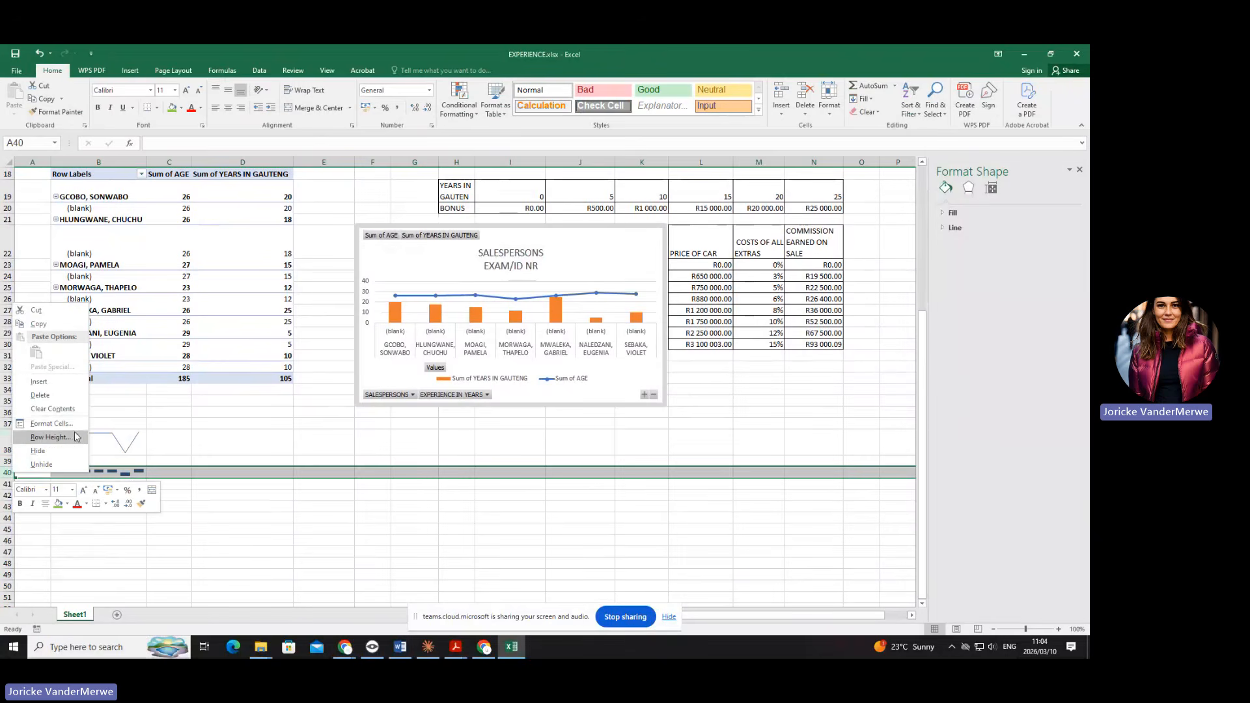
pyautogui.click(52, 436)
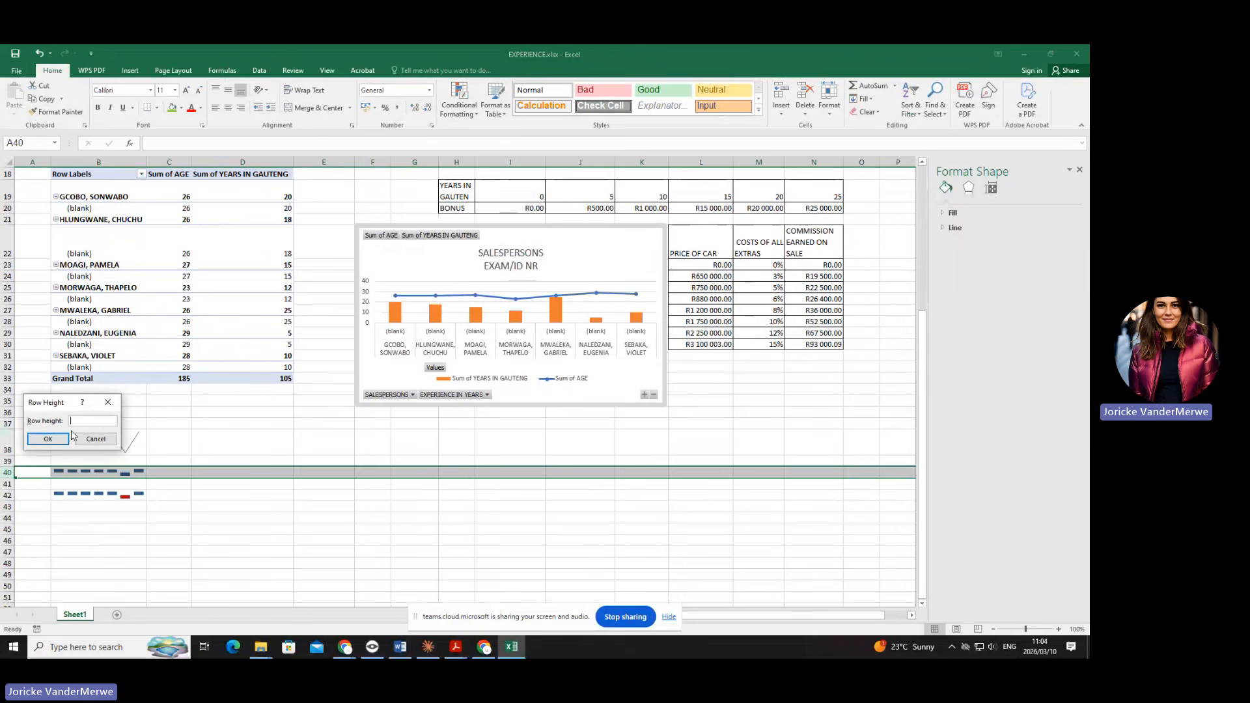
pyautogui.write('35')
pyautogui.click(56, 437)
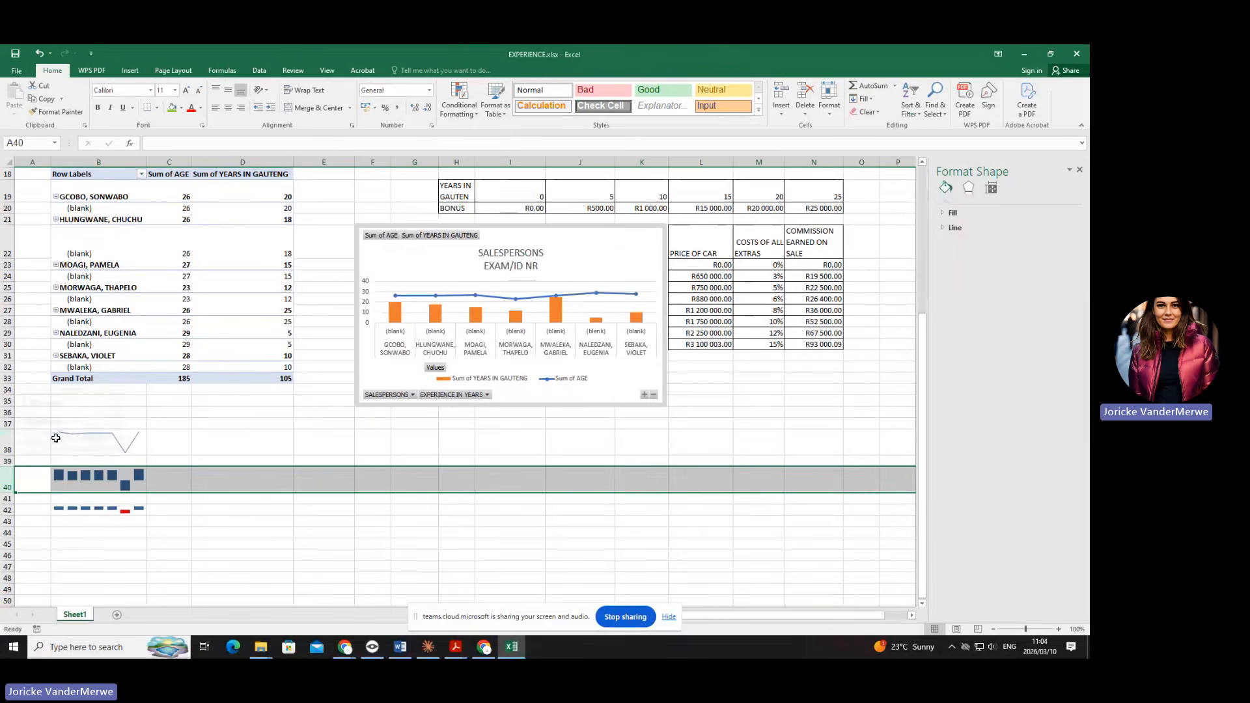
# Set the height of row 42, which holds the Win/Loss sparkline, to 35.
pyautogui.click(9, 510)
pyautogui.rightClick(12, 511)
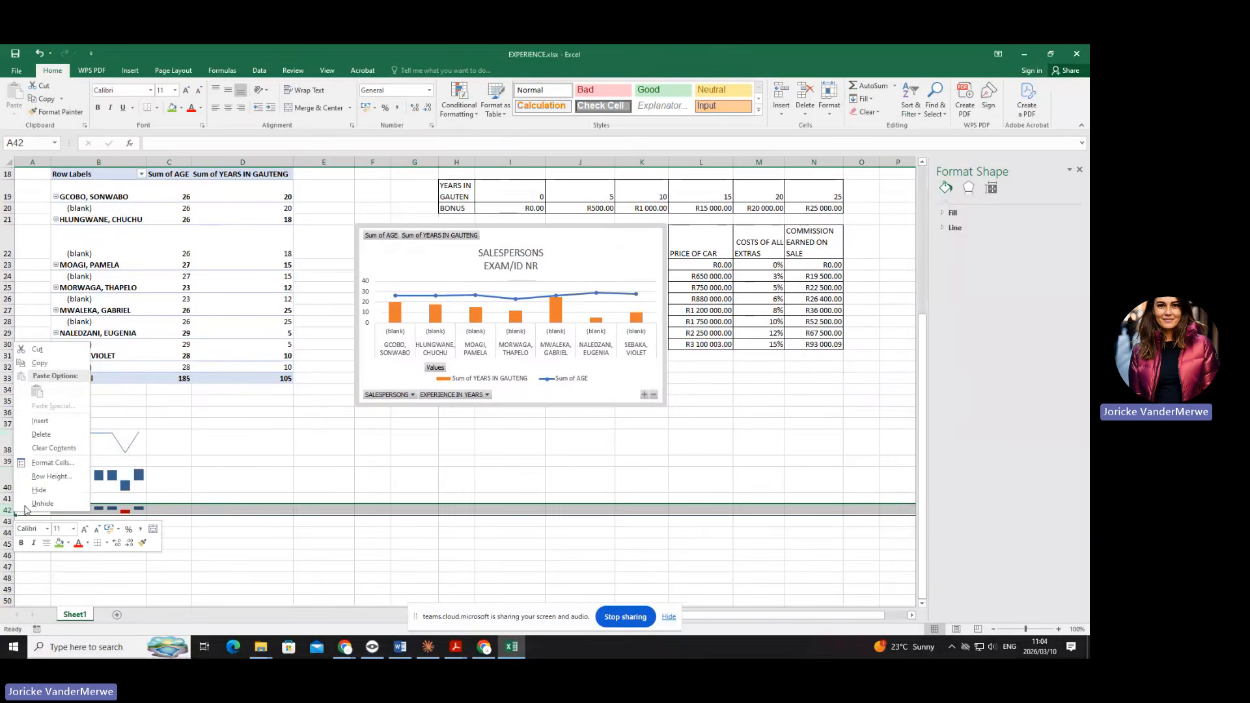
pyautogui.click(52, 476)
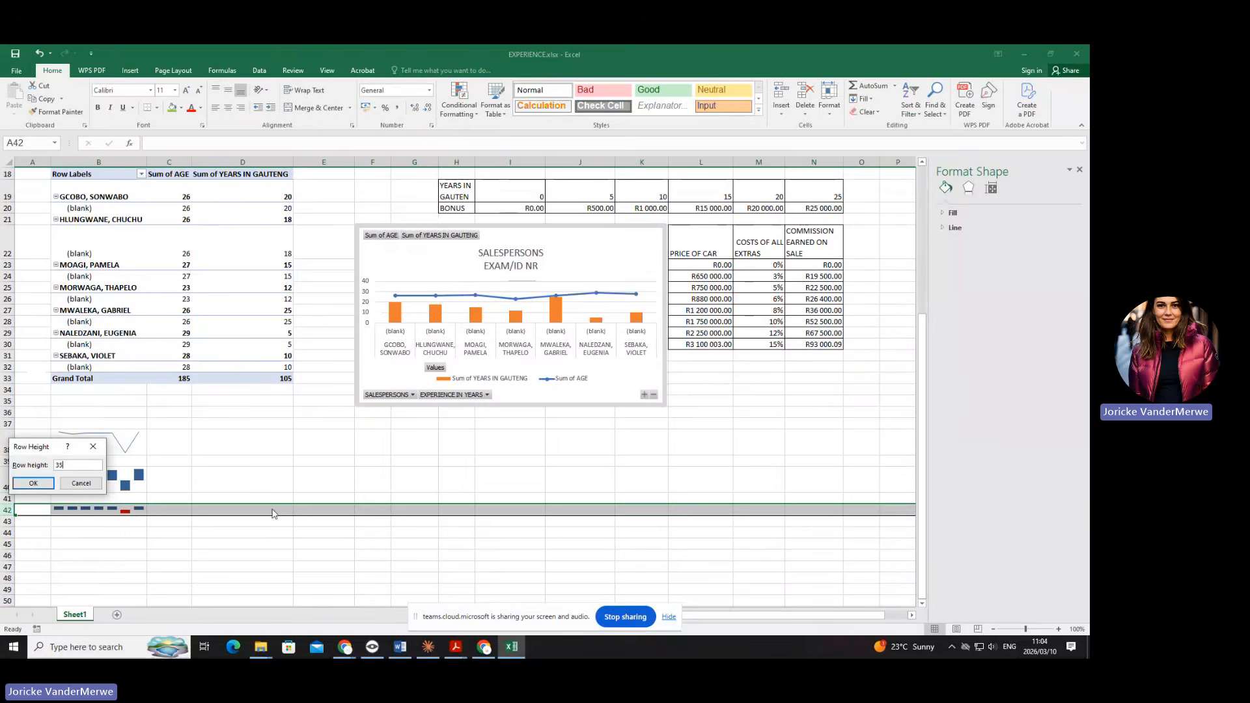
pyautogui.click(32, 483)
pyautogui.click(182, 550)
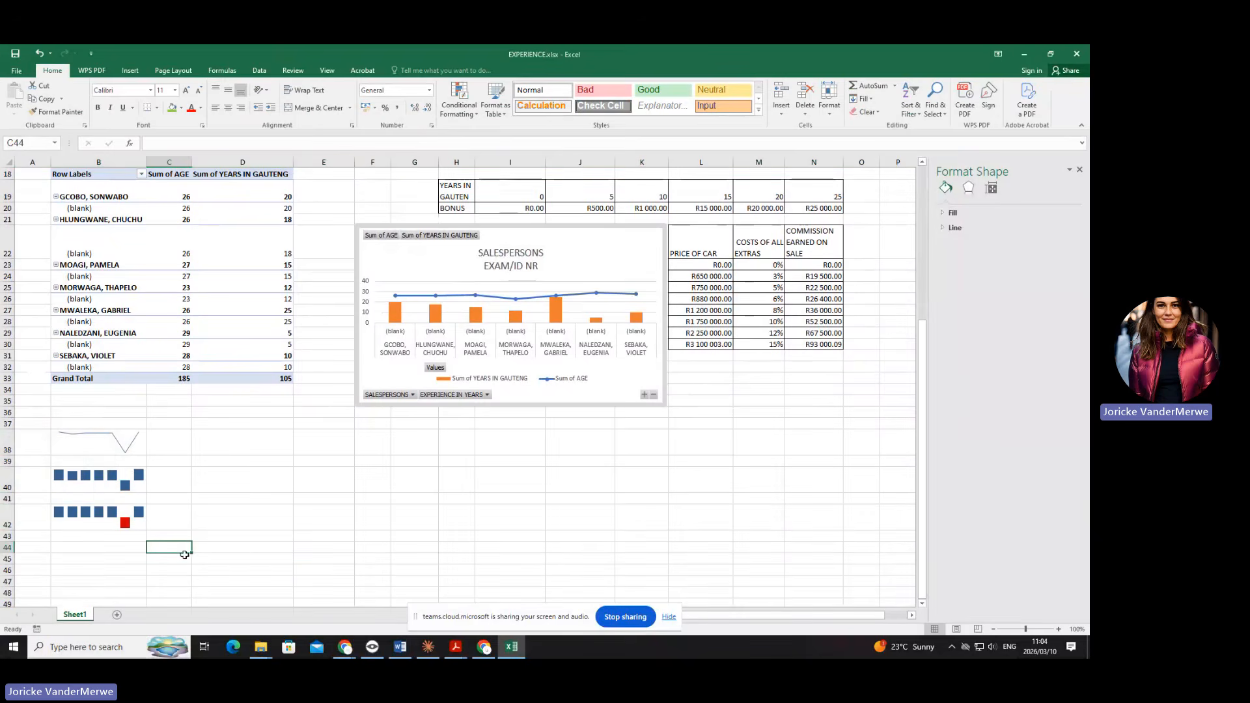
# Apply outside borders to the three sparkline cells B38, B40 and B42.
pyautogui.click(121, 444)
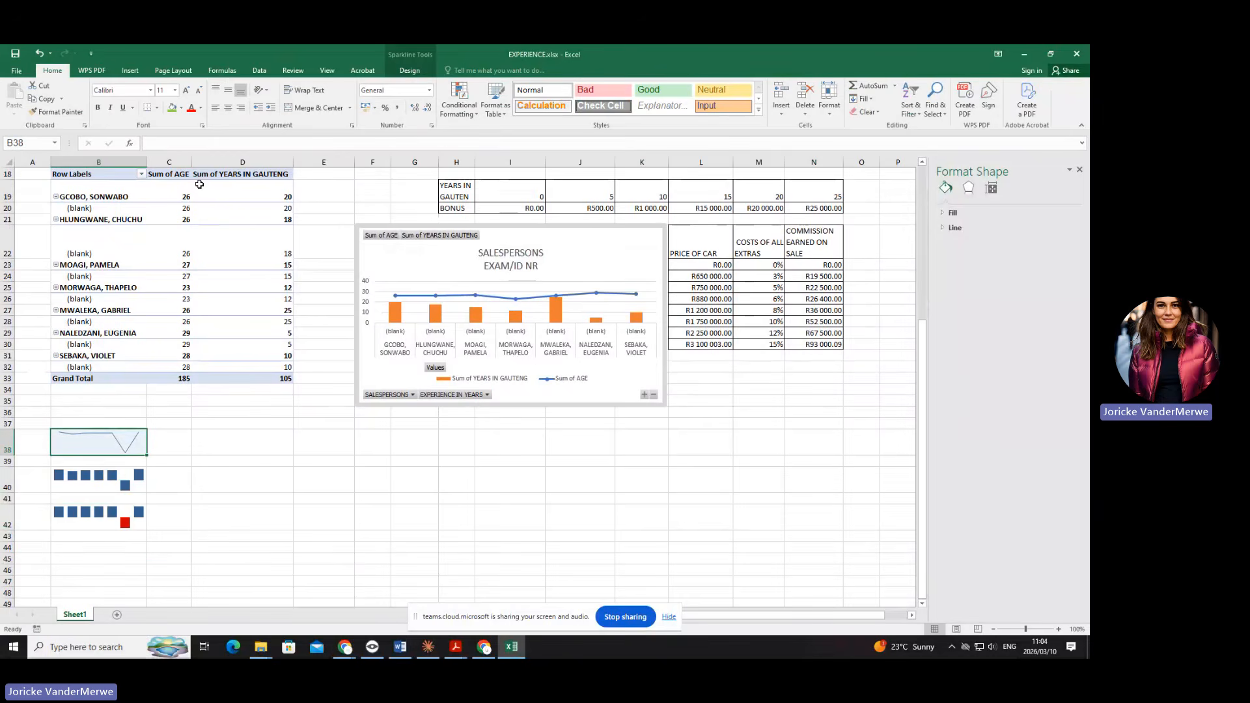
pyautogui.click(155, 109)
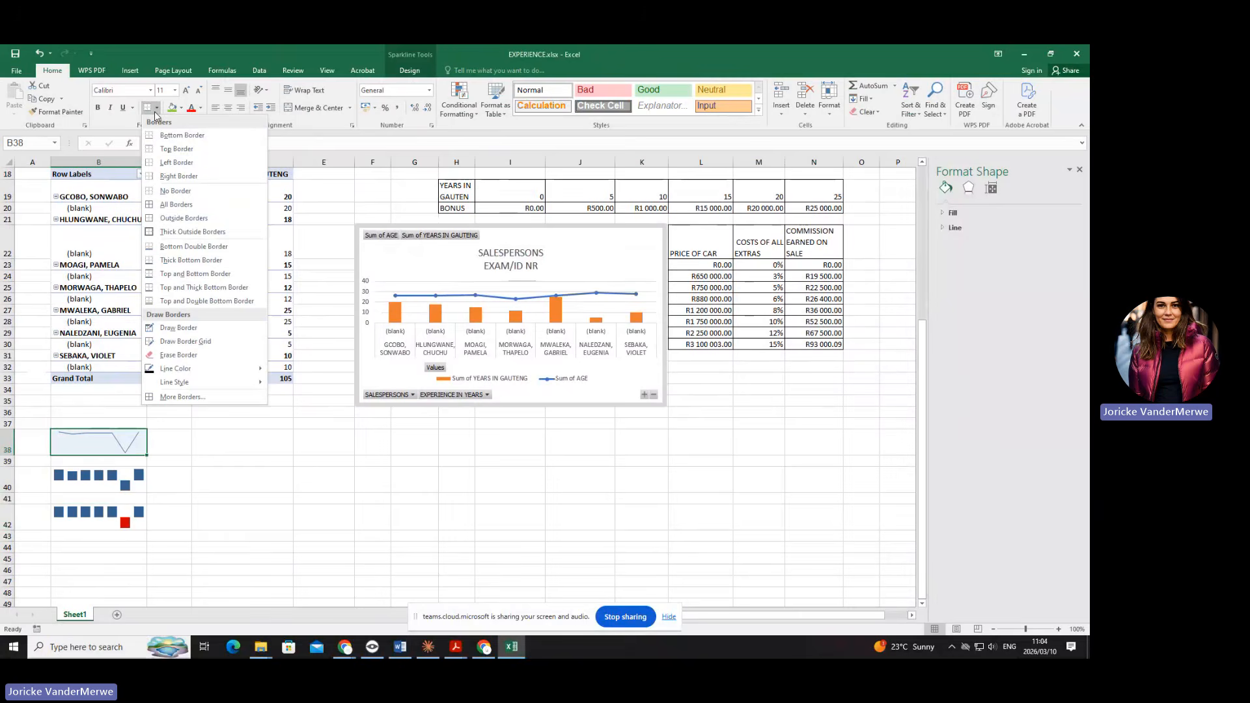
pyautogui.click(194, 218)
pyautogui.click(108, 486)
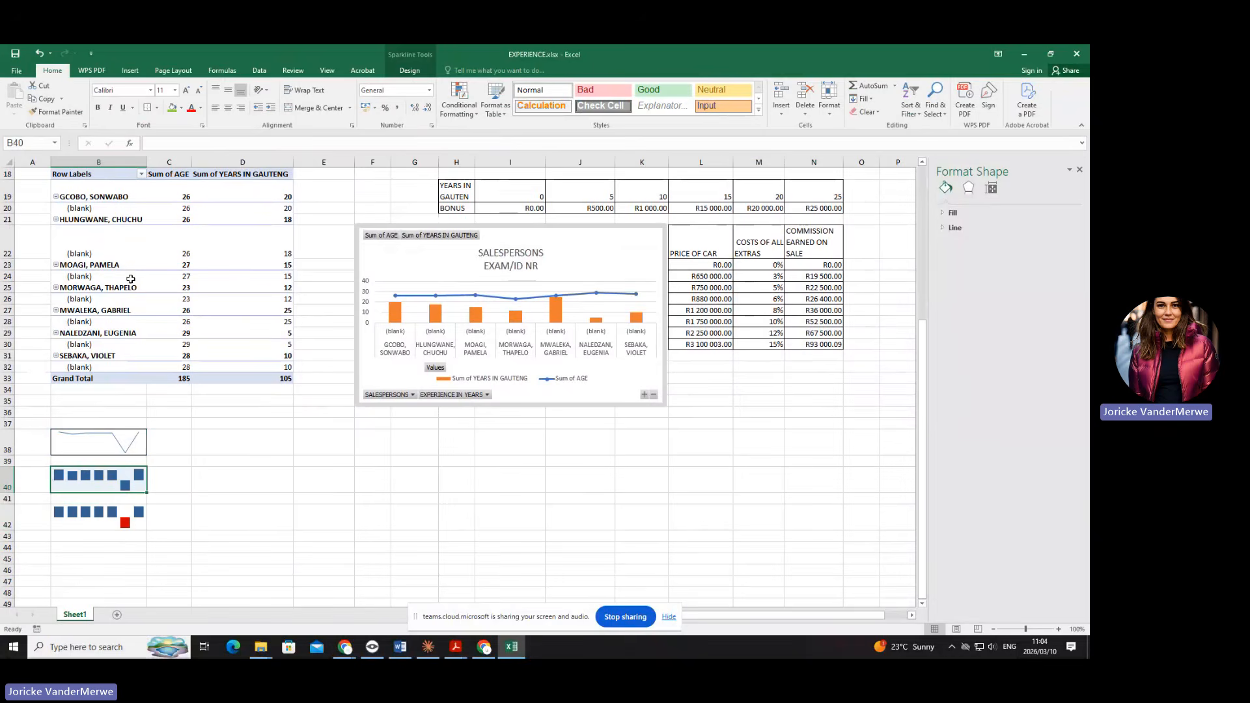
pyautogui.click(97, 517)
pyautogui.click(152, 110)
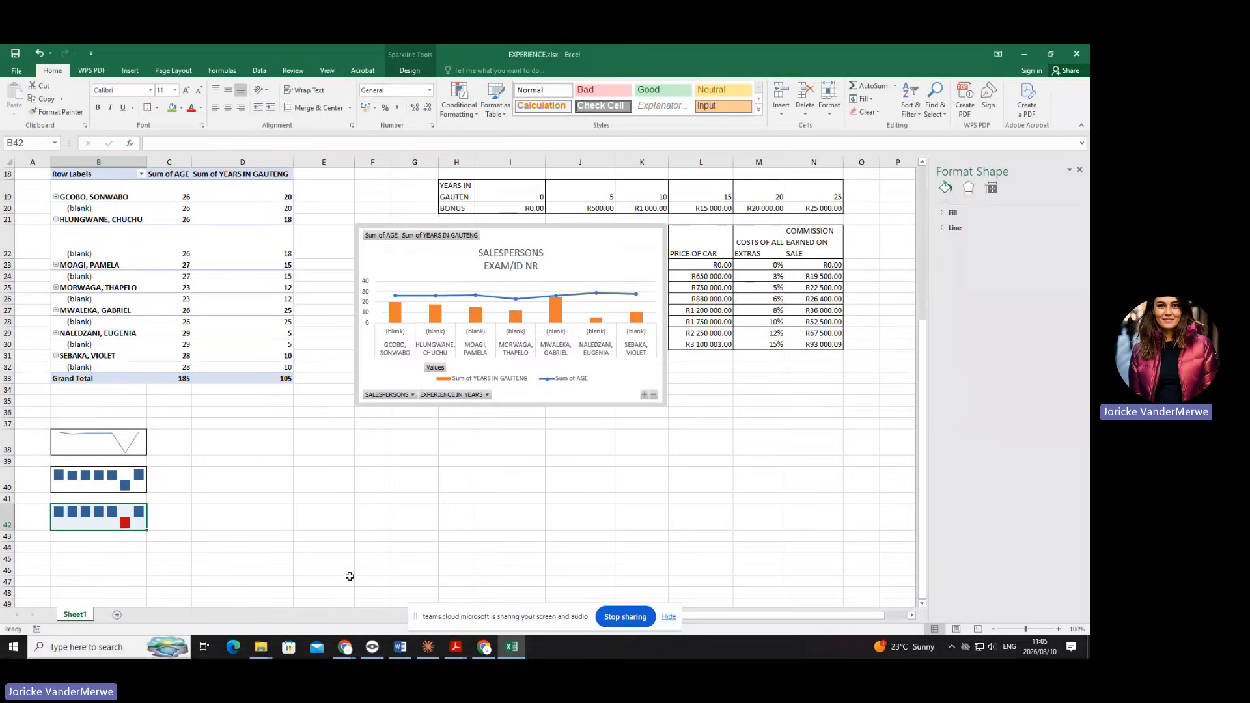
pyautogui.click(329, 533)
# Review the PivotTable in B18:D33, including its salesperson row labels and the blank experience rows.
pyautogui.scroll(3, 339, 526)
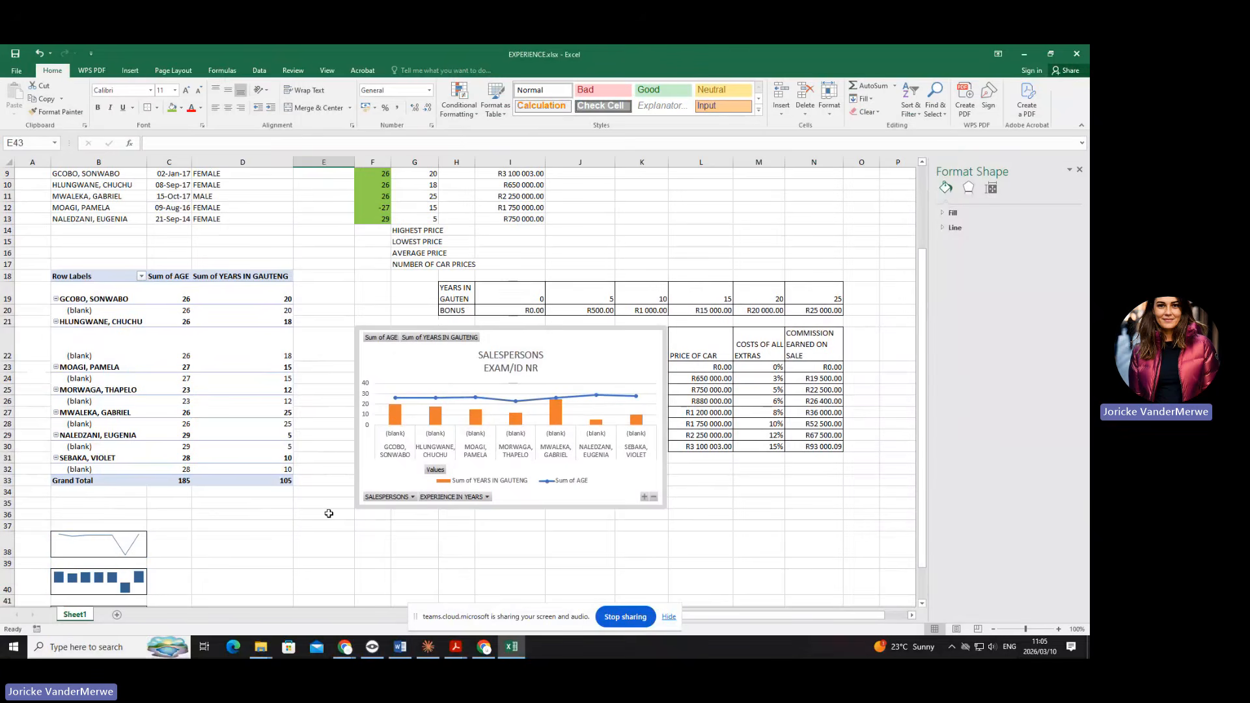
pyautogui.moveTo(93, 274); pyautogui.dragTo(249, 482)
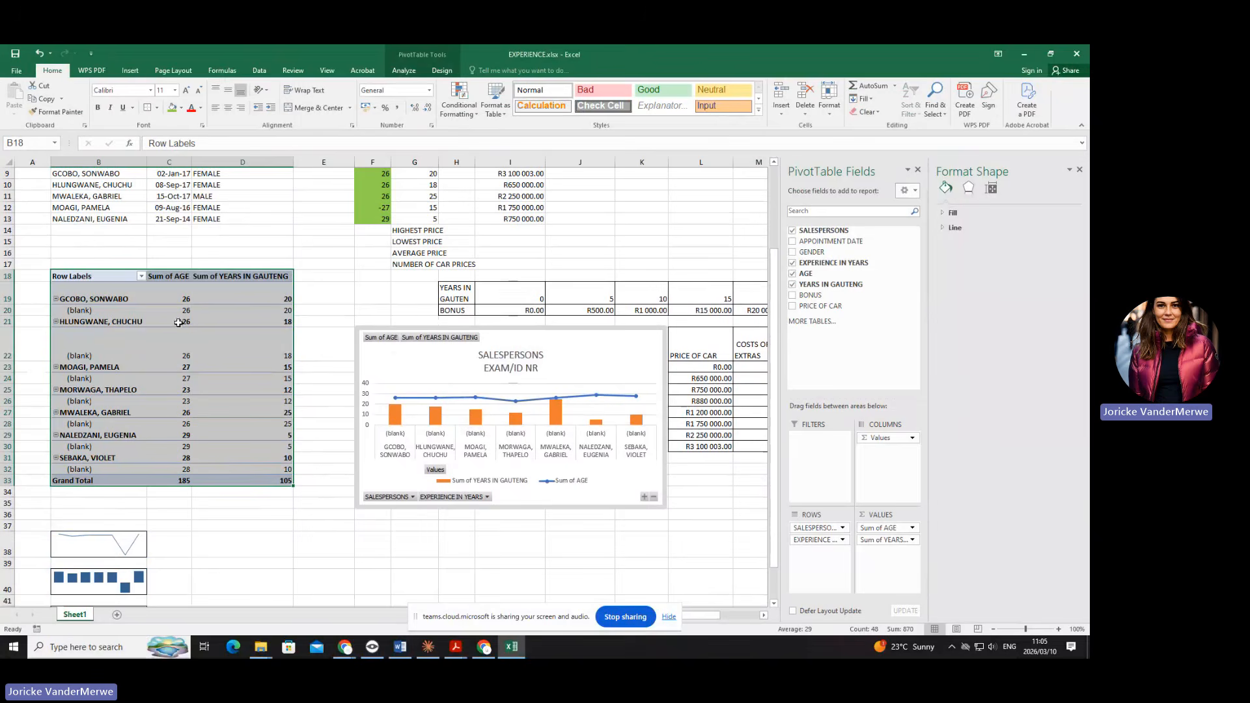
pyautogui.click(129, 355)
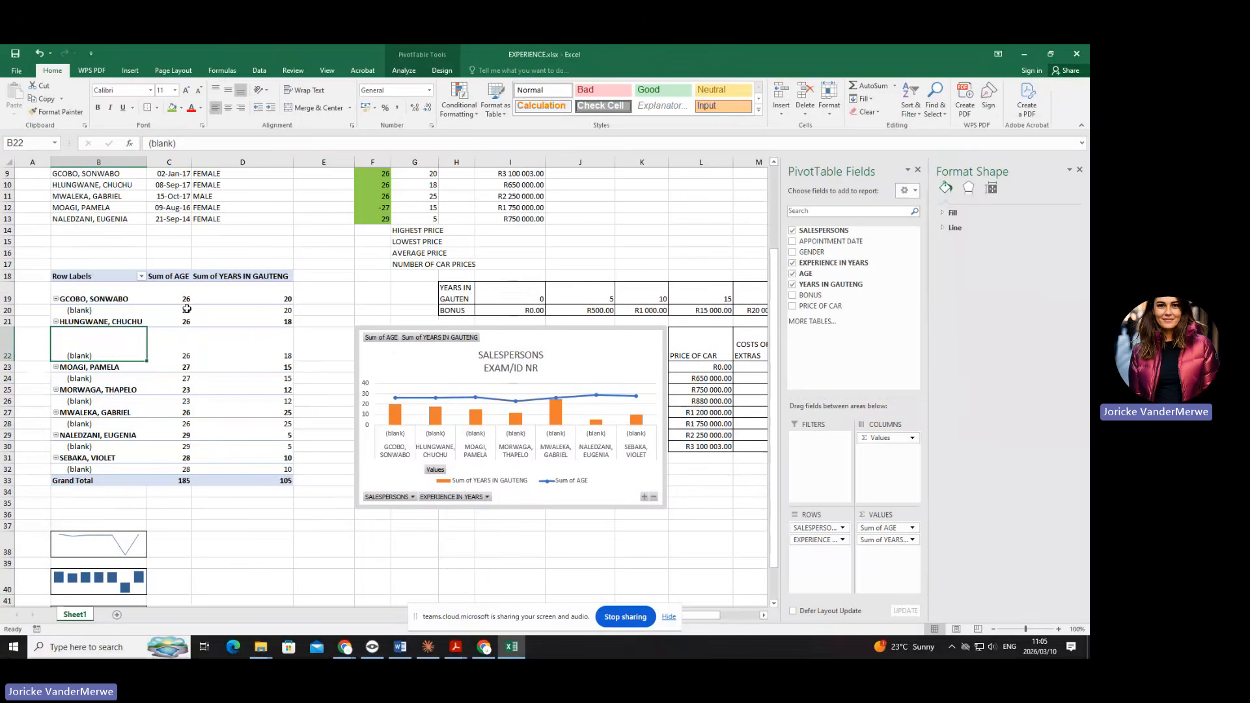
pyautogui.click(96, 298)
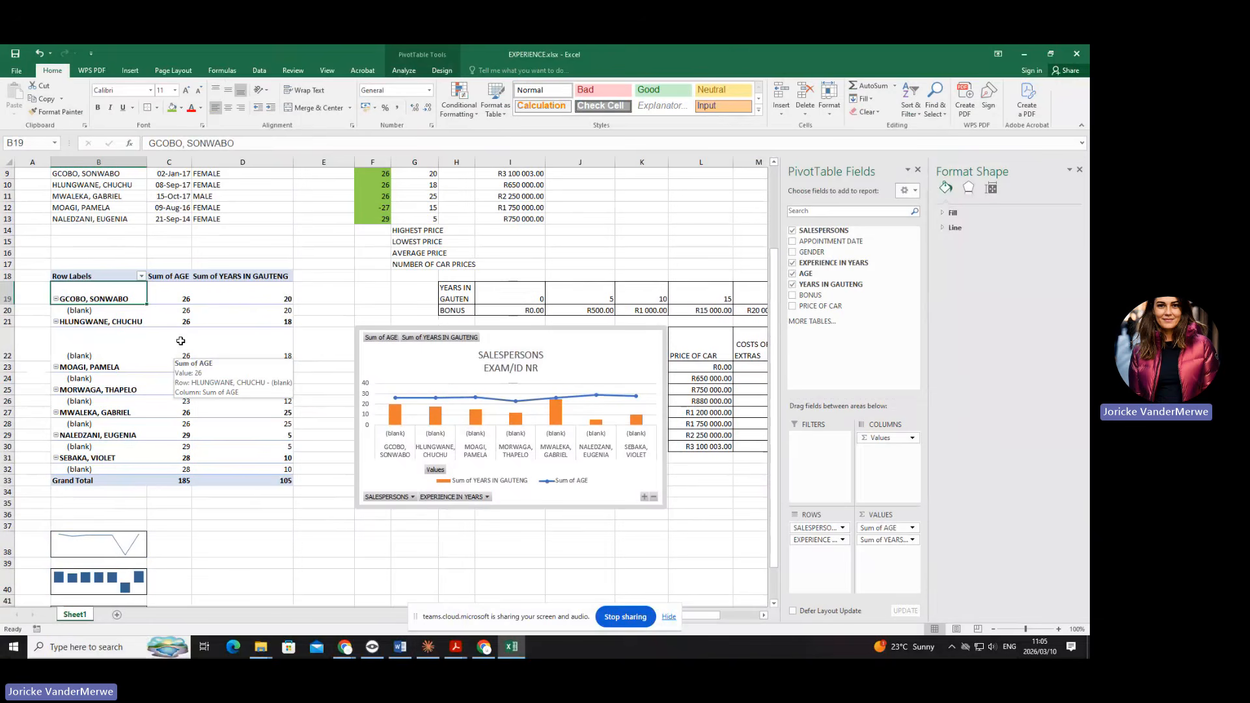
pyautogui.click(263, 322)
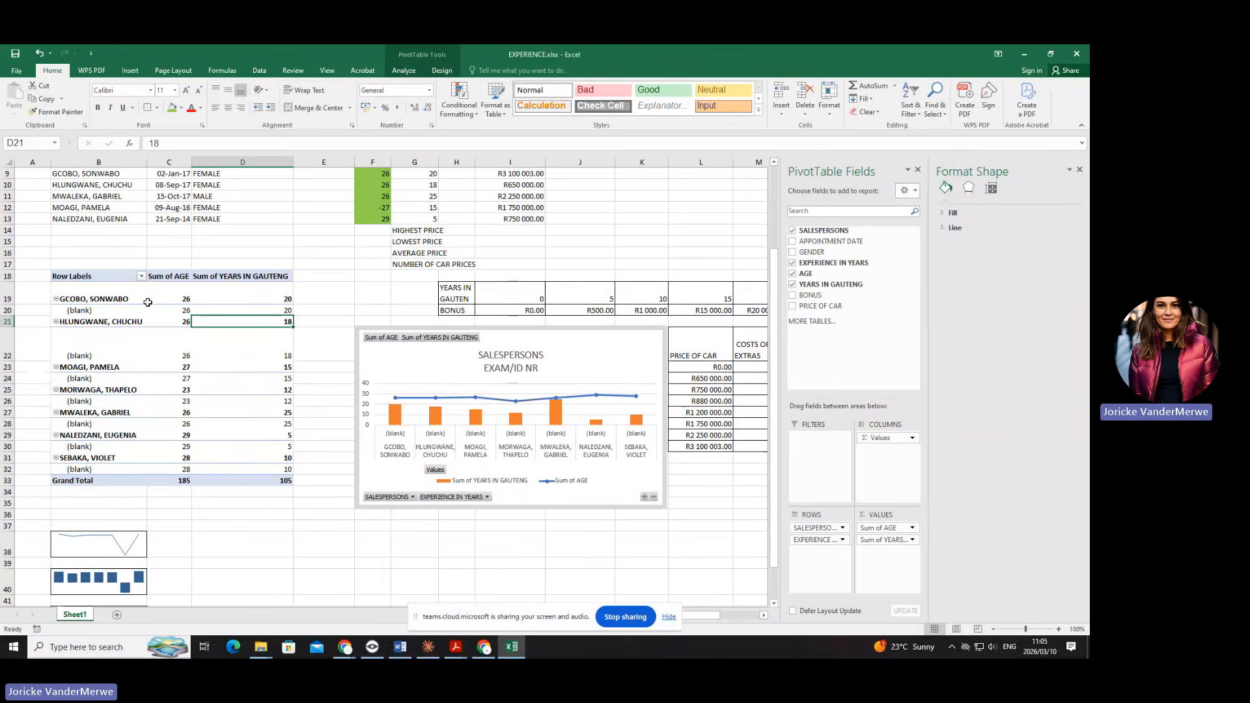
pyautogui.click(73, 245)
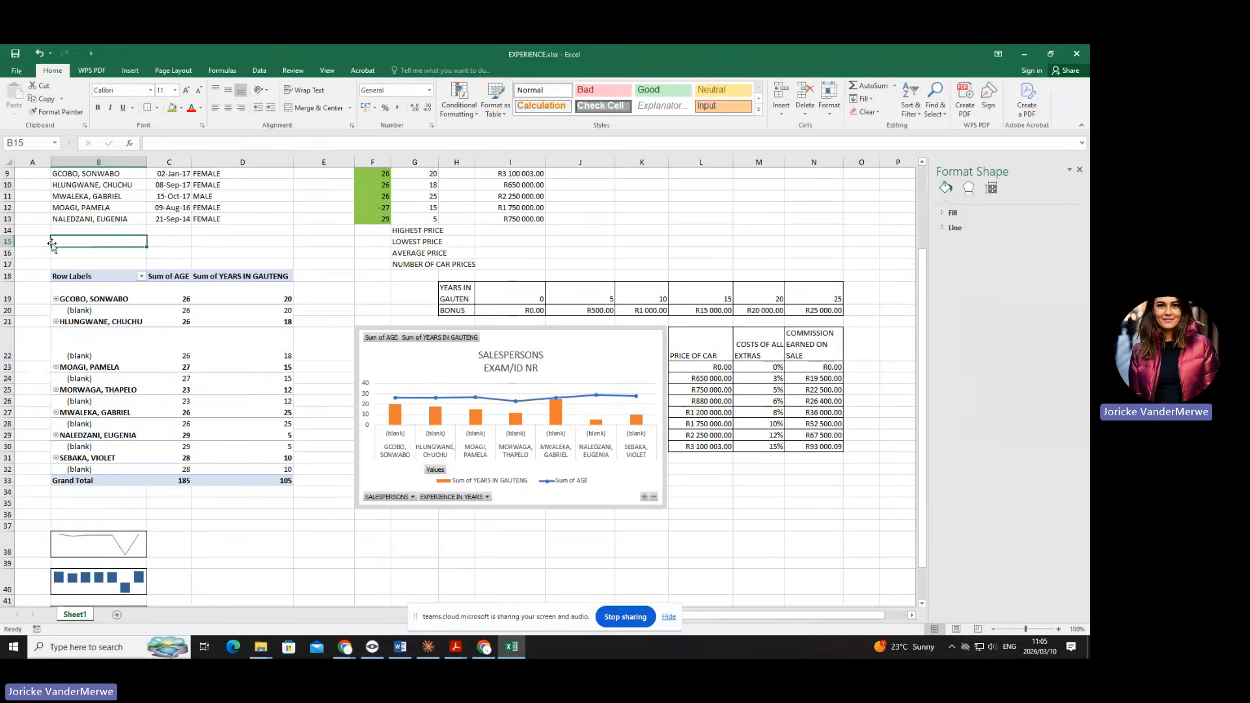
# Add AGE and move EXPERIENCE IN YEARS to the report filters of the PivotTable.
pyautogui.click(91, 321)
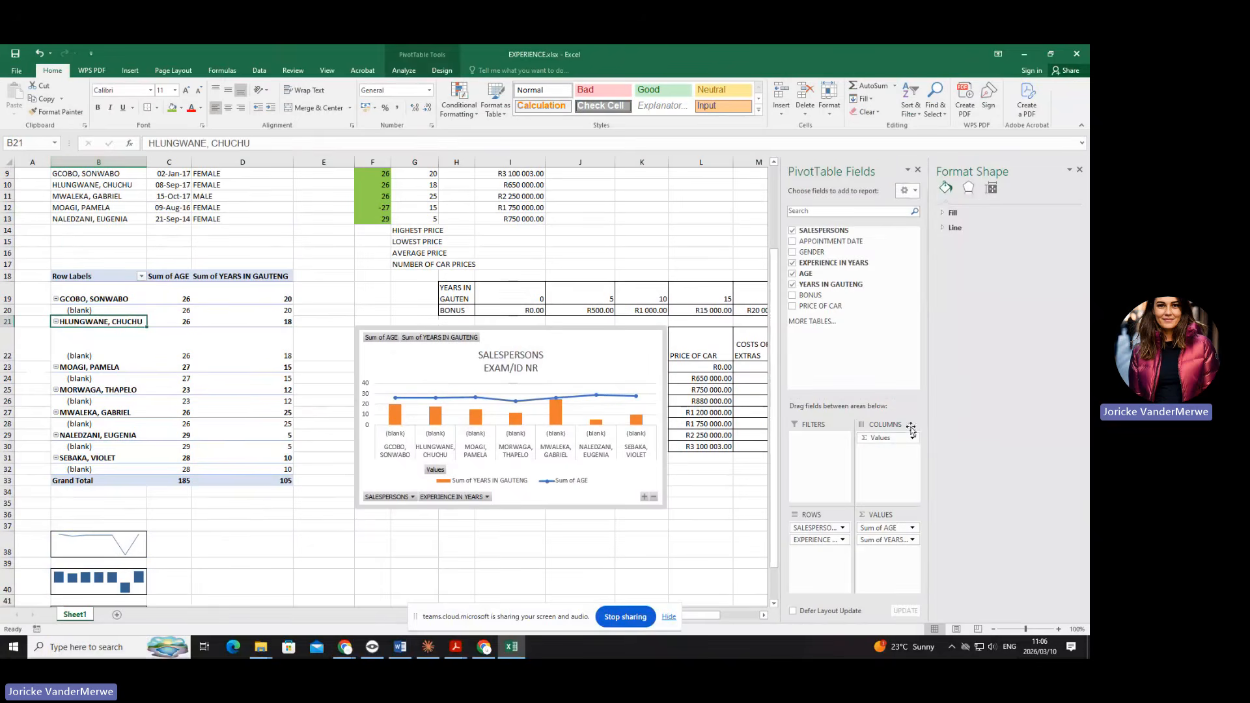
pyautogui.click(811, 431)
pyautogui.click(811, 431)
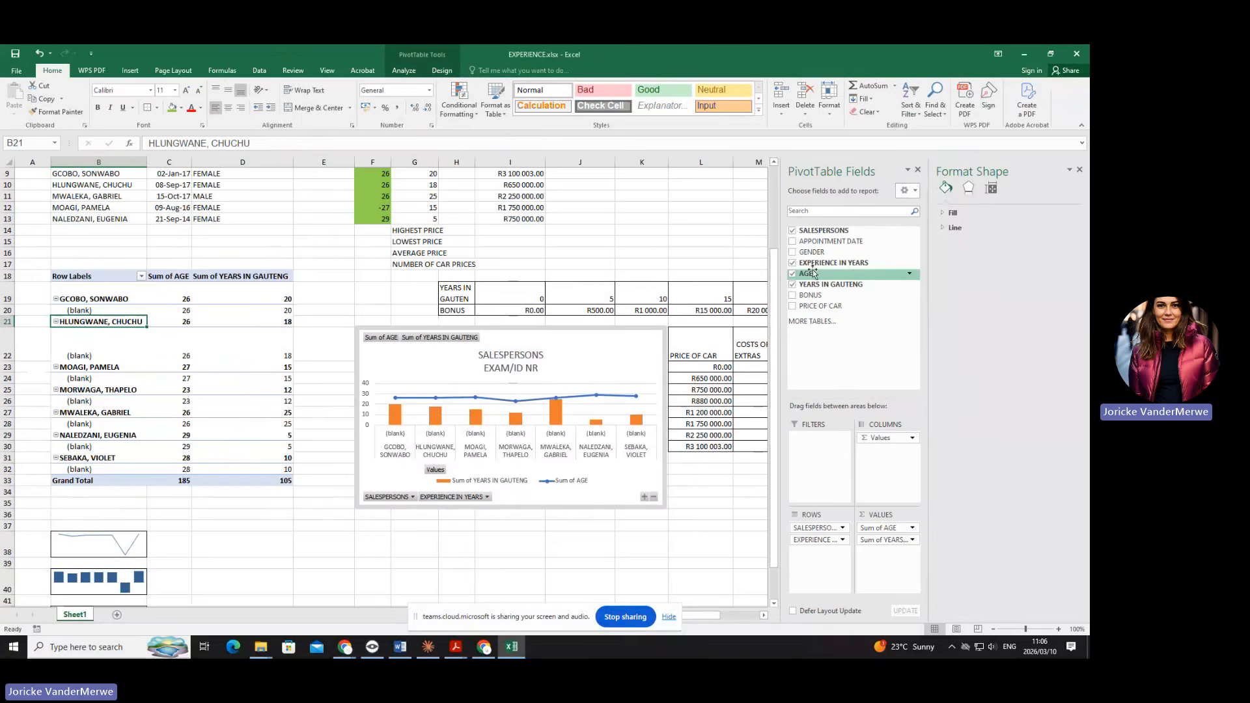
pyautogui.moveTo(815, 277); pyautogui.dragTo(817, 443)
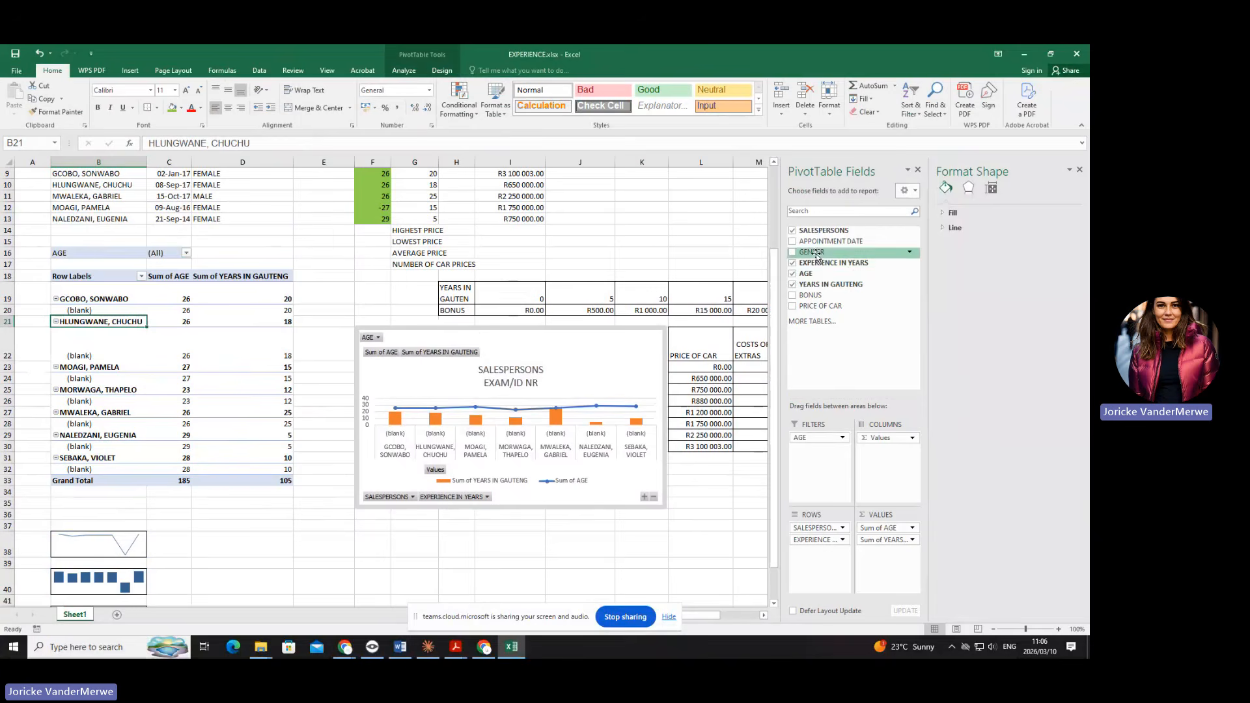
pyautogui.moveTo(830, 268); pyautogui.dragTo(827, 457)
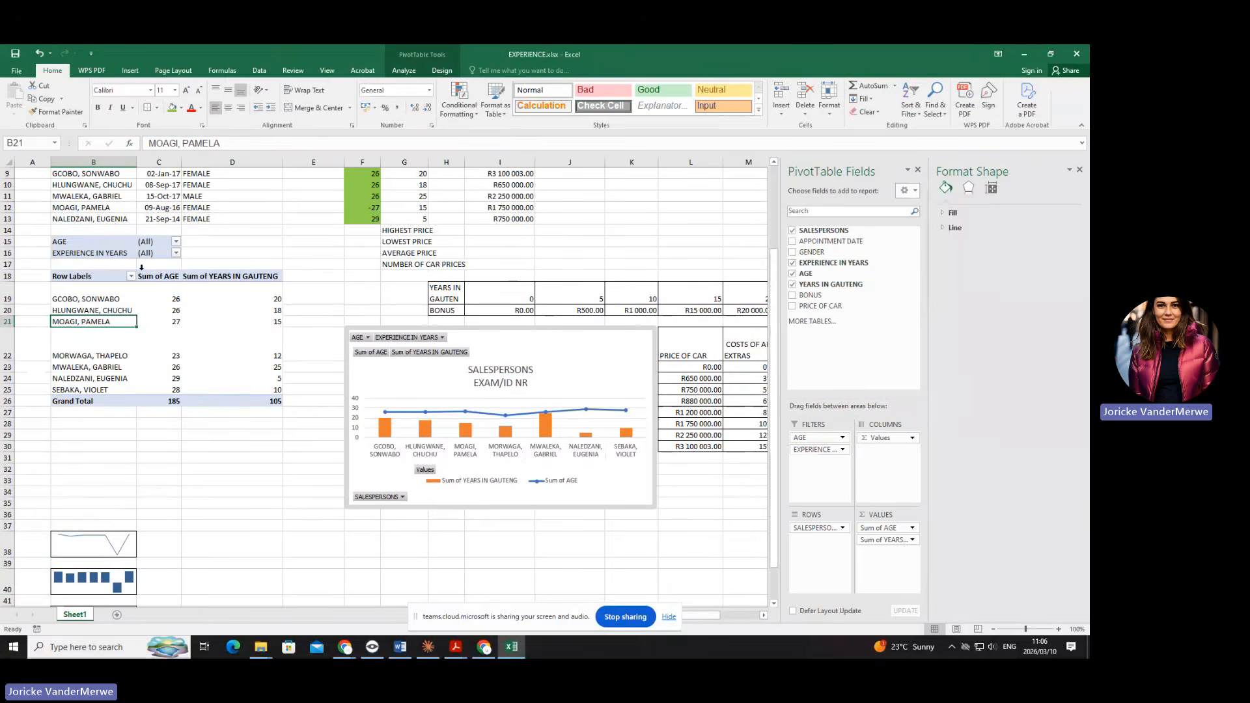
# Filter the PivotTable's AGE field with multiple items, excluding ages 23 and 26.
pyautogui.click(176, 243)
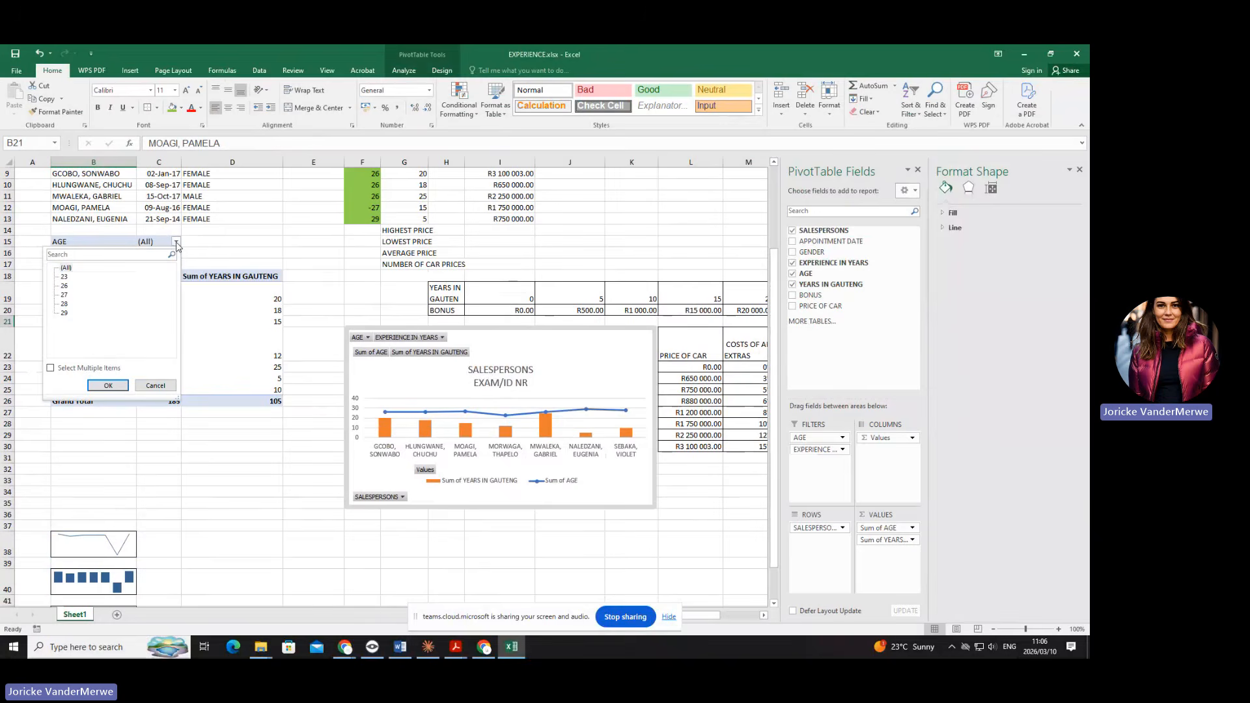
pyautogui.click(51, 368)
pyautogui.click(63, 285)
pyautogui.click(63, 277)
pyautogui.click(108, 385)
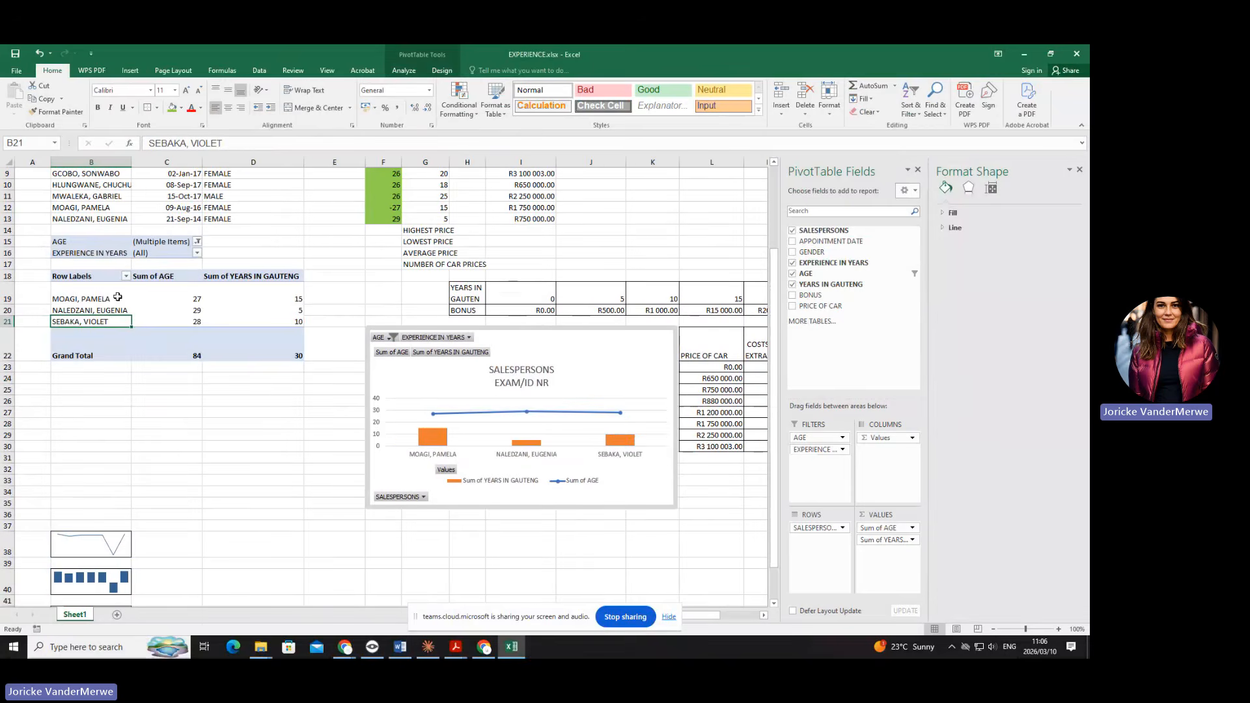
pyautogui.moveTo(118, 297); pyautogui.dragTo(121, 322)
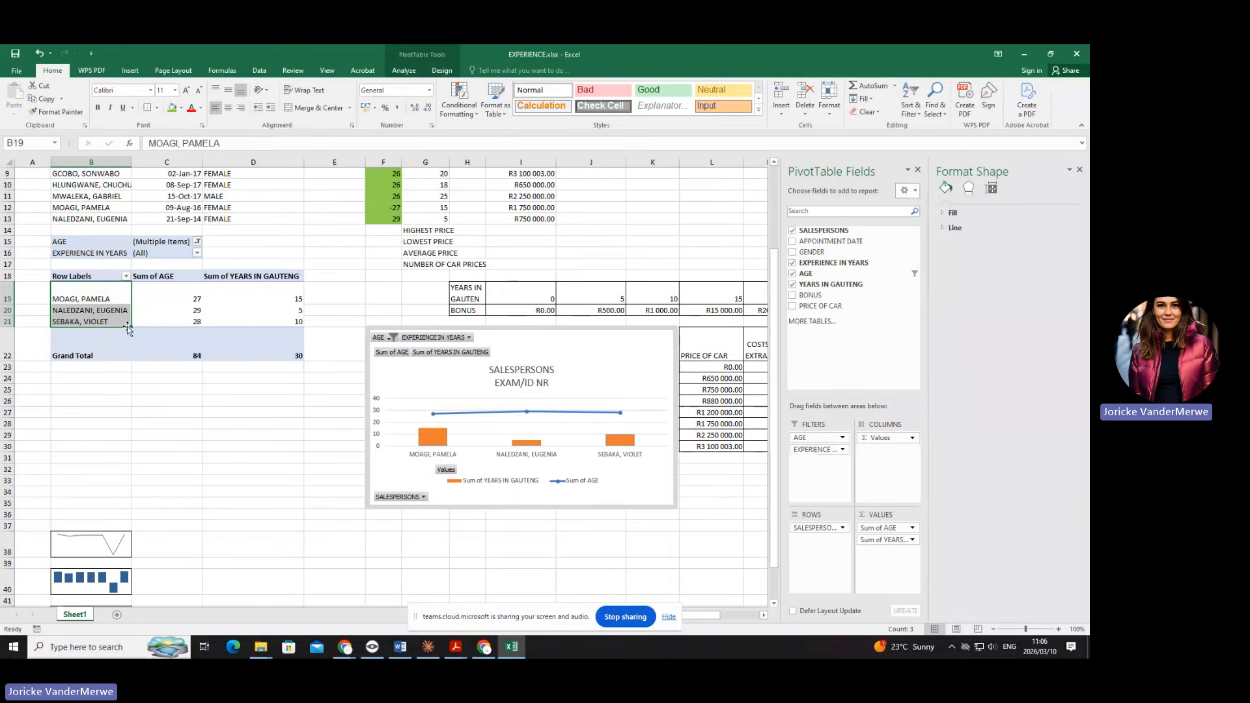
pyautogui.click(197, 253)
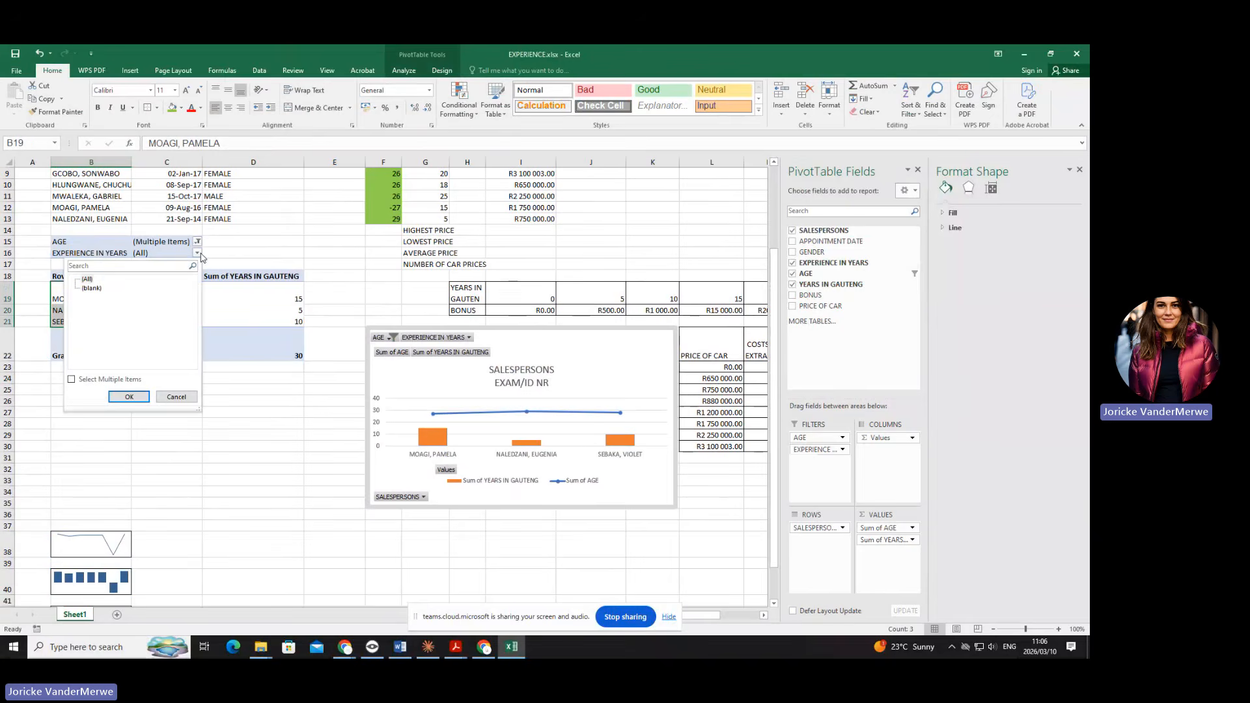
pyautogui.click(71, 379)
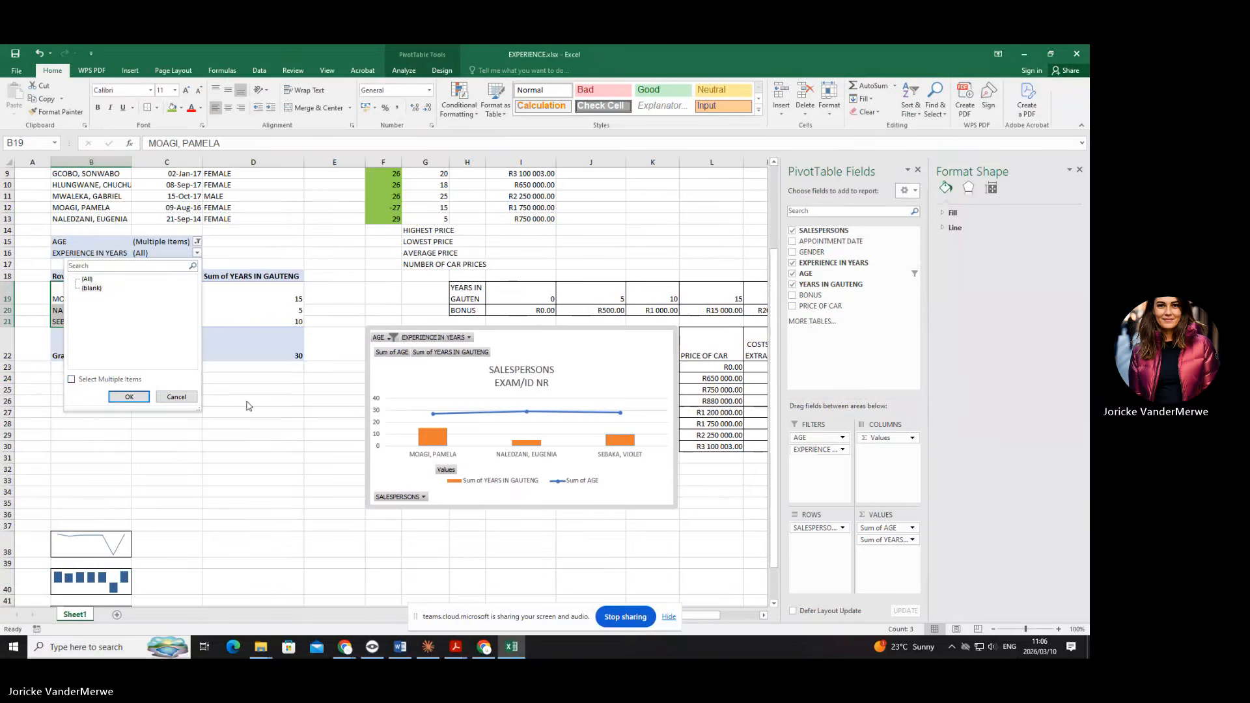
pyautogui.press('Escape')
pyautogui.click(255, 277)
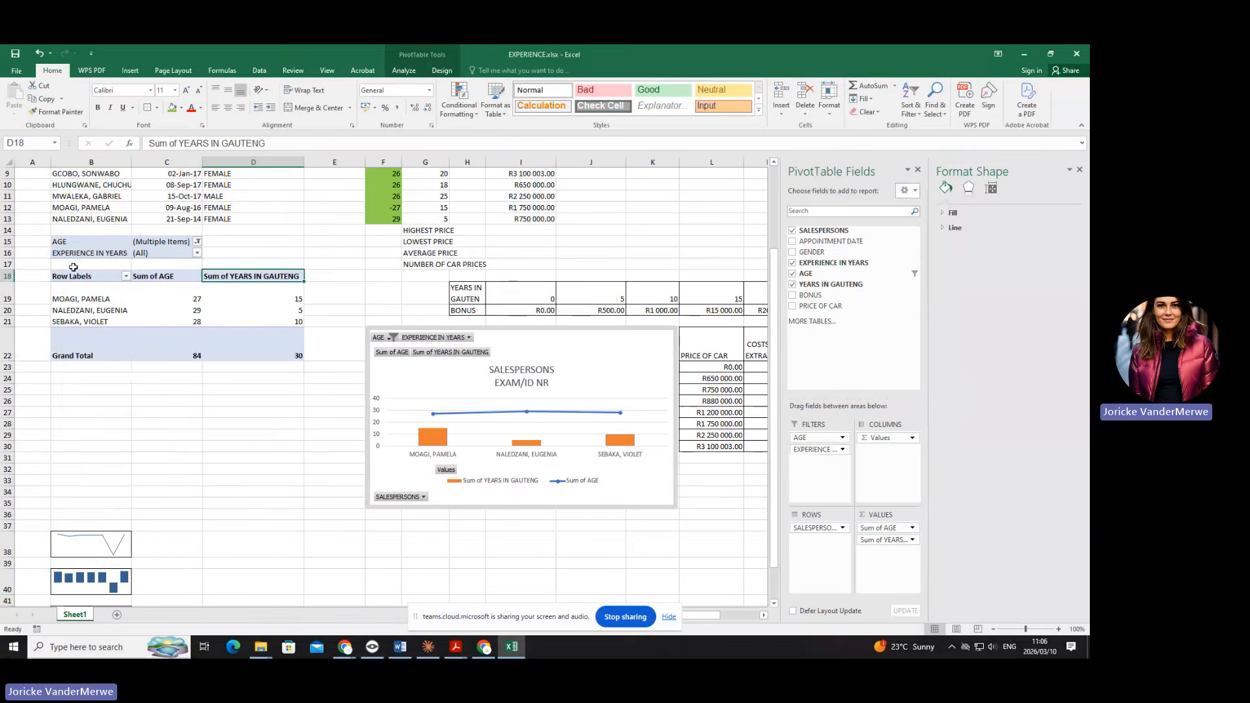
pyautogui.click(195, 254)
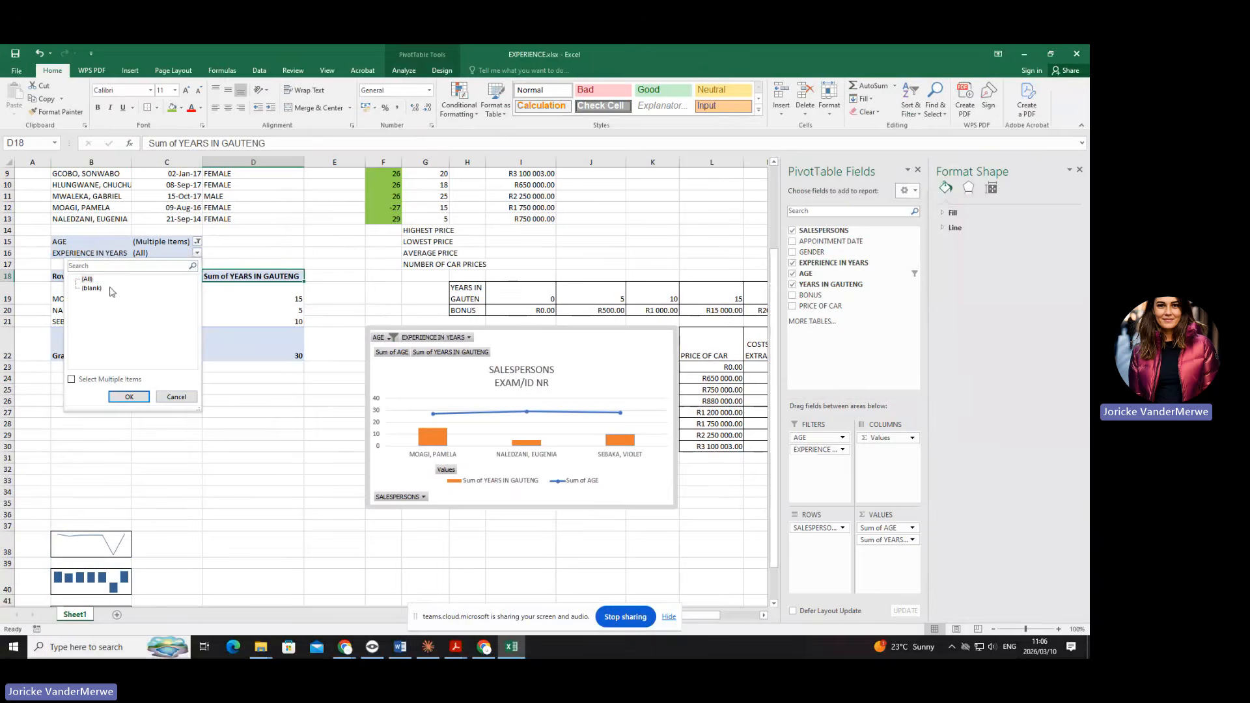
pyautogui.press('Escape')
pyautogui.click(196, 254)
pyautogui.click(72, 378)
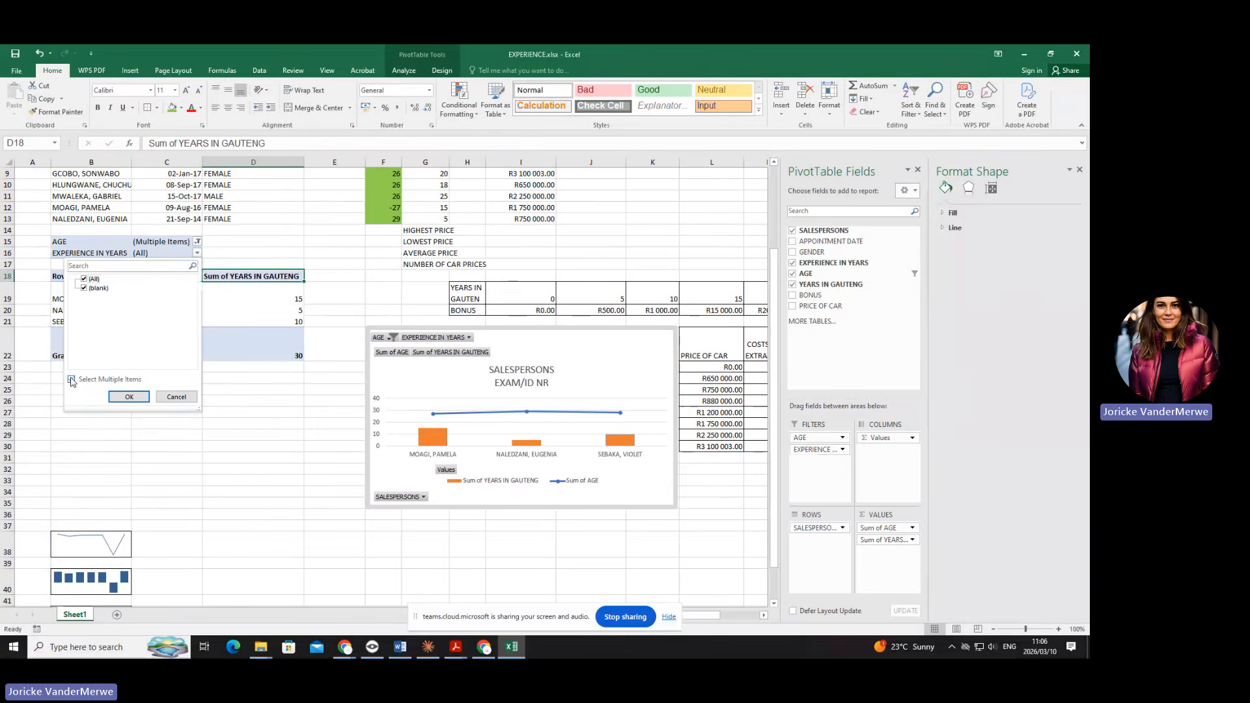
pyautogui.click(83, 280)
pyautogui.click(95, 288)
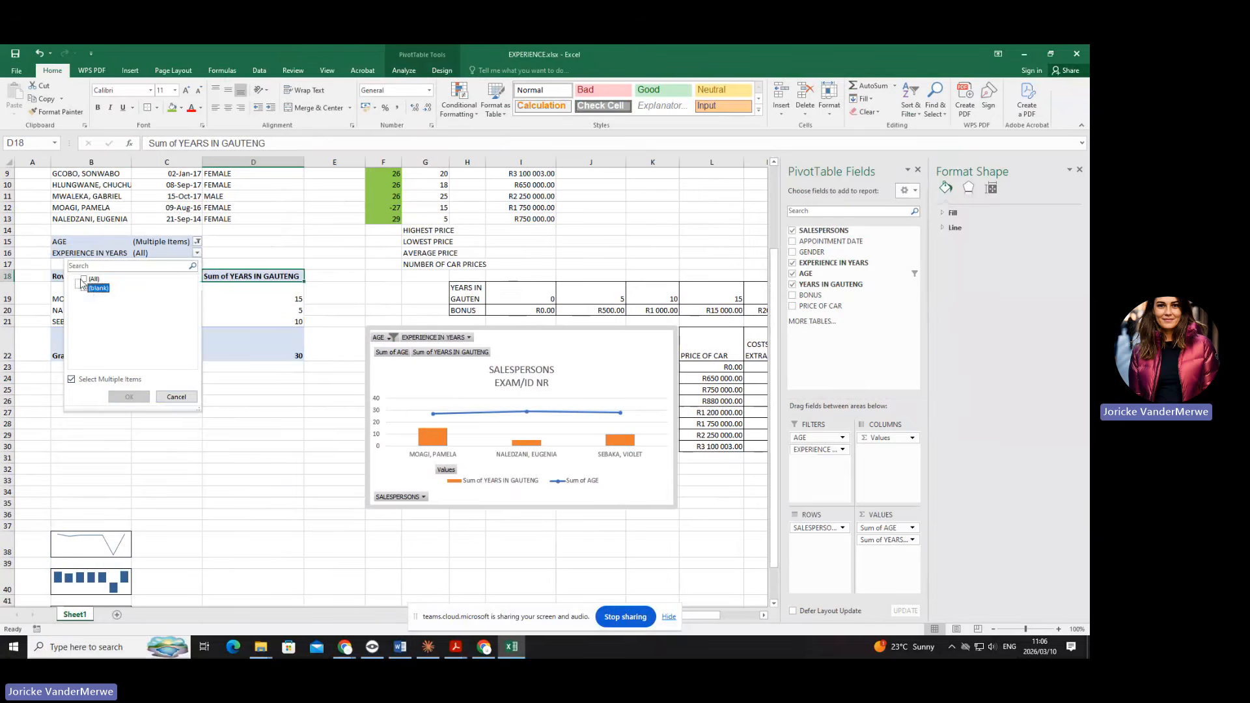
pyautogui.click(177, 397)
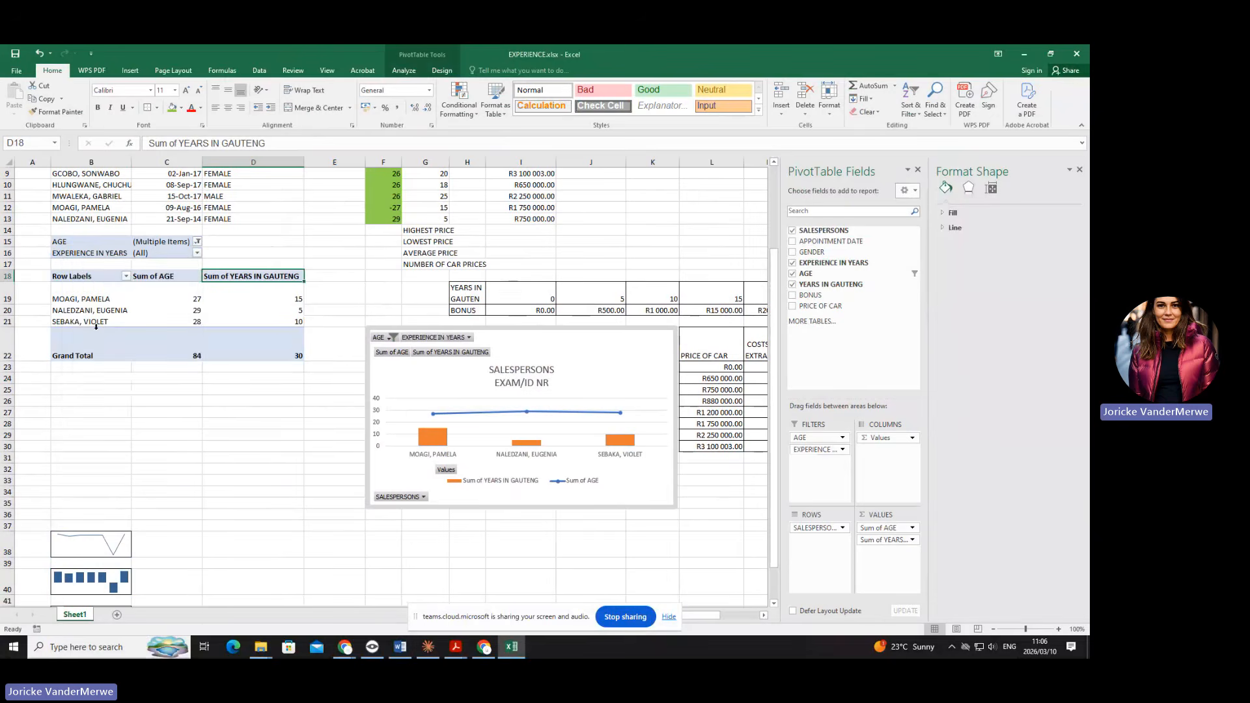
# Make row 19 slightly taller and select the PivotTable again to show its field list.
pyautogui.click(5, 287)
pyautogui.moveTo(6, 304); pyautogui.dragTo(7, 314)
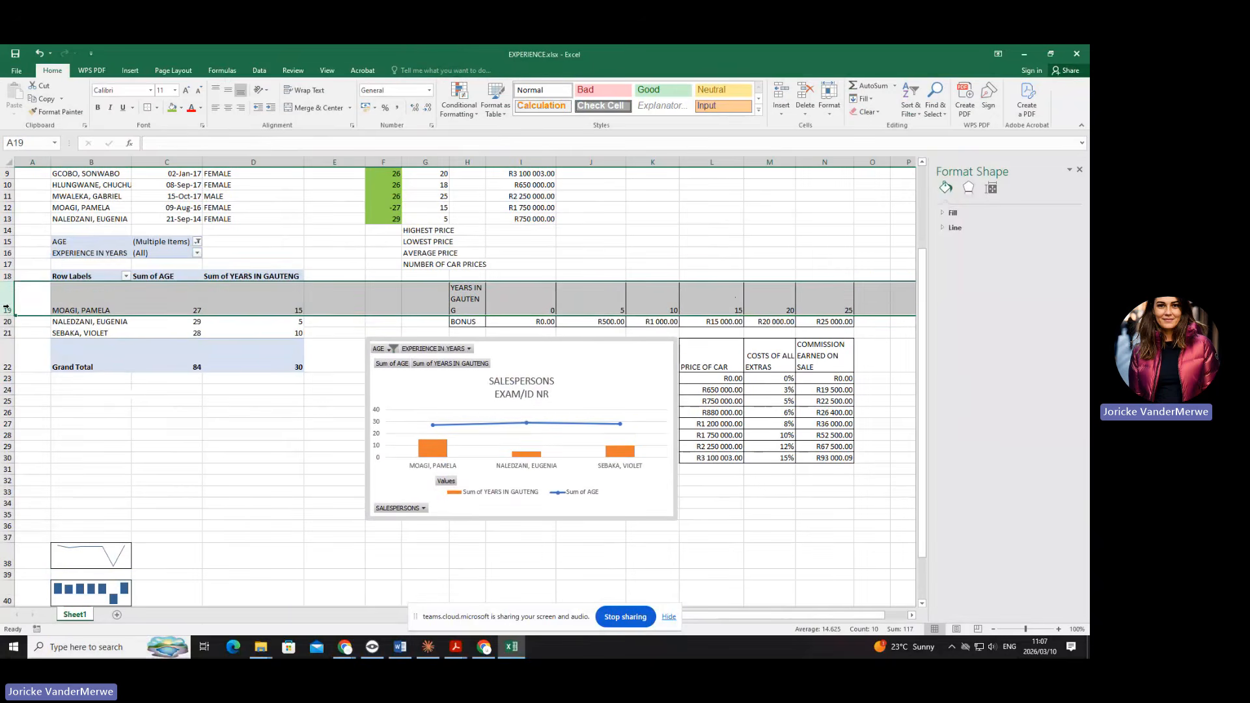
pyautogui.click(198, 256)
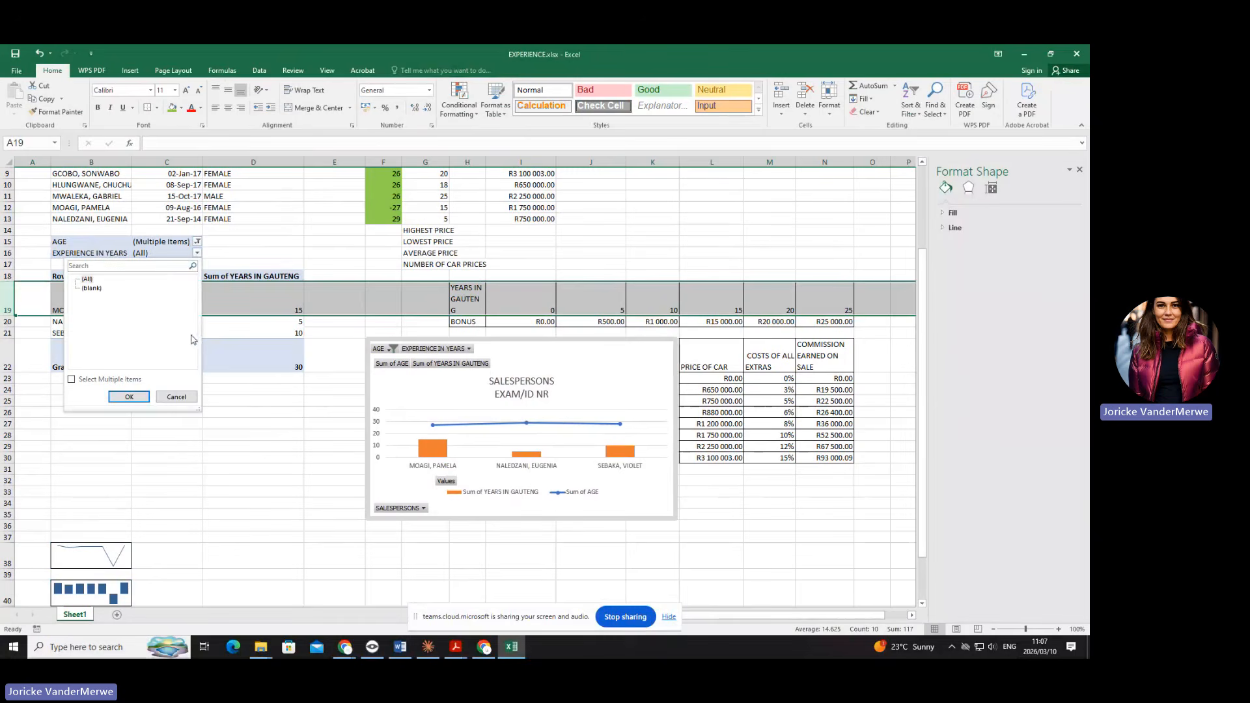
pyautogui.click(287, 449)
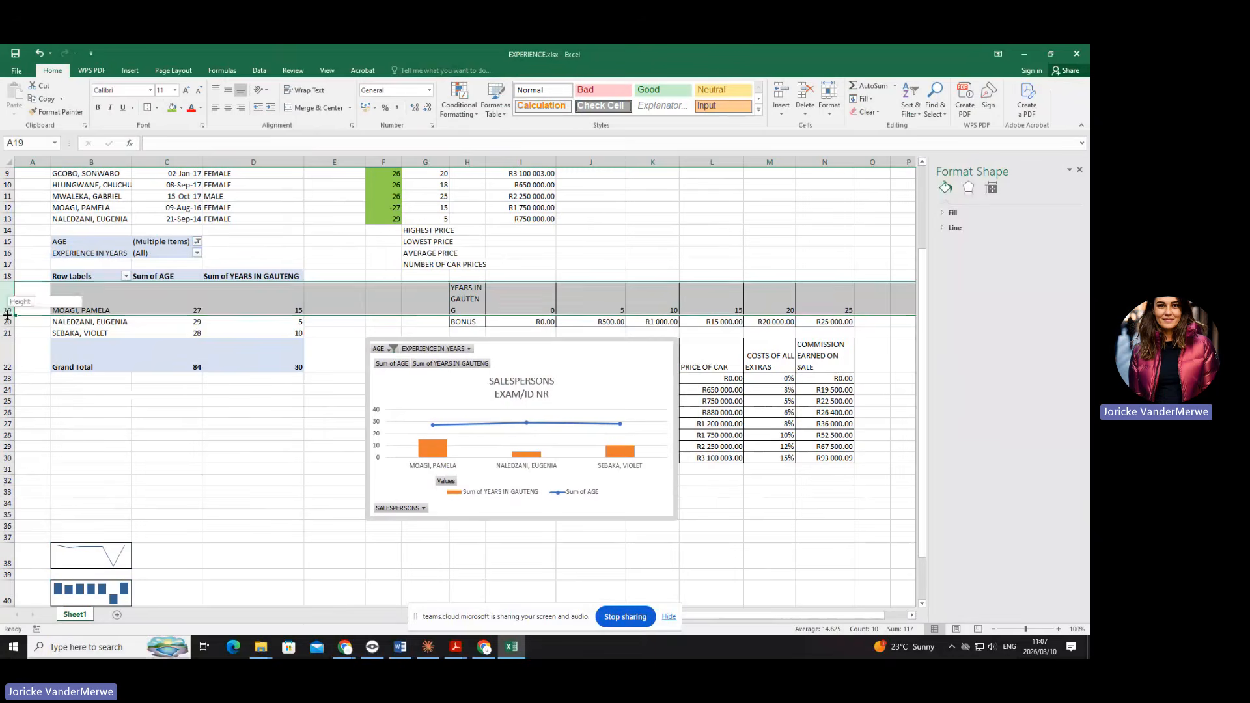
pyautogui.click(167, 379)
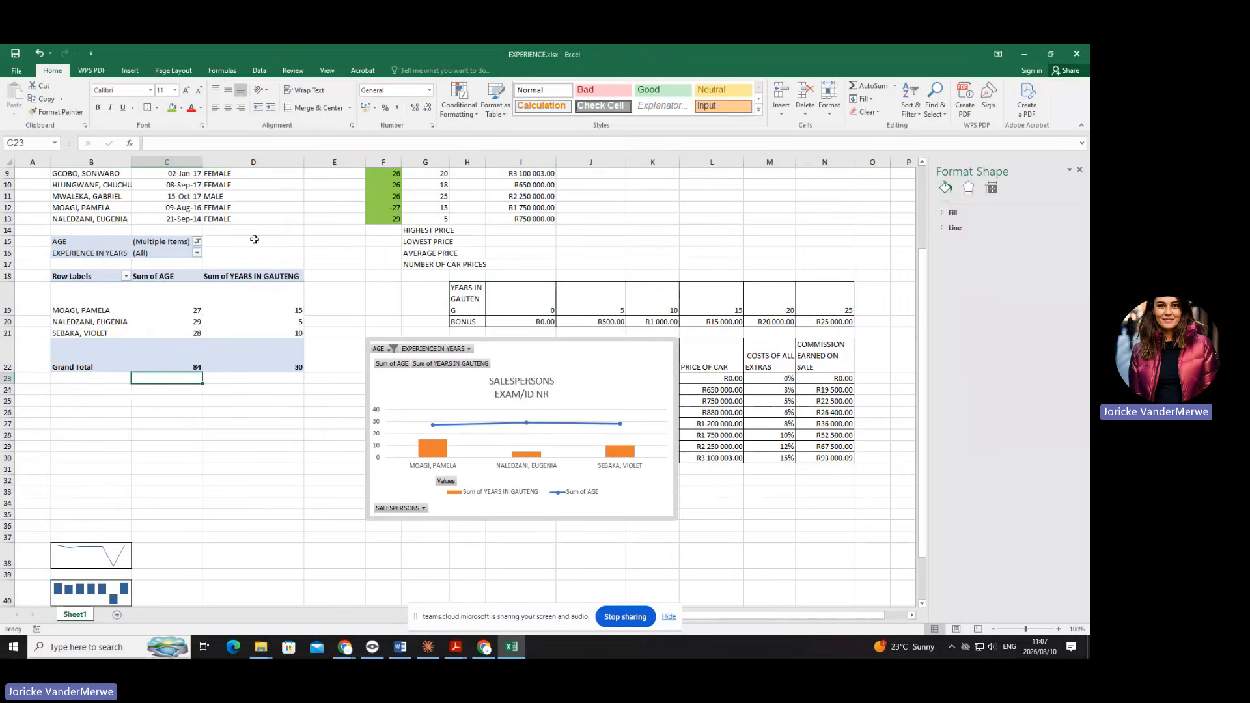
pyautogui.click(242, 324)
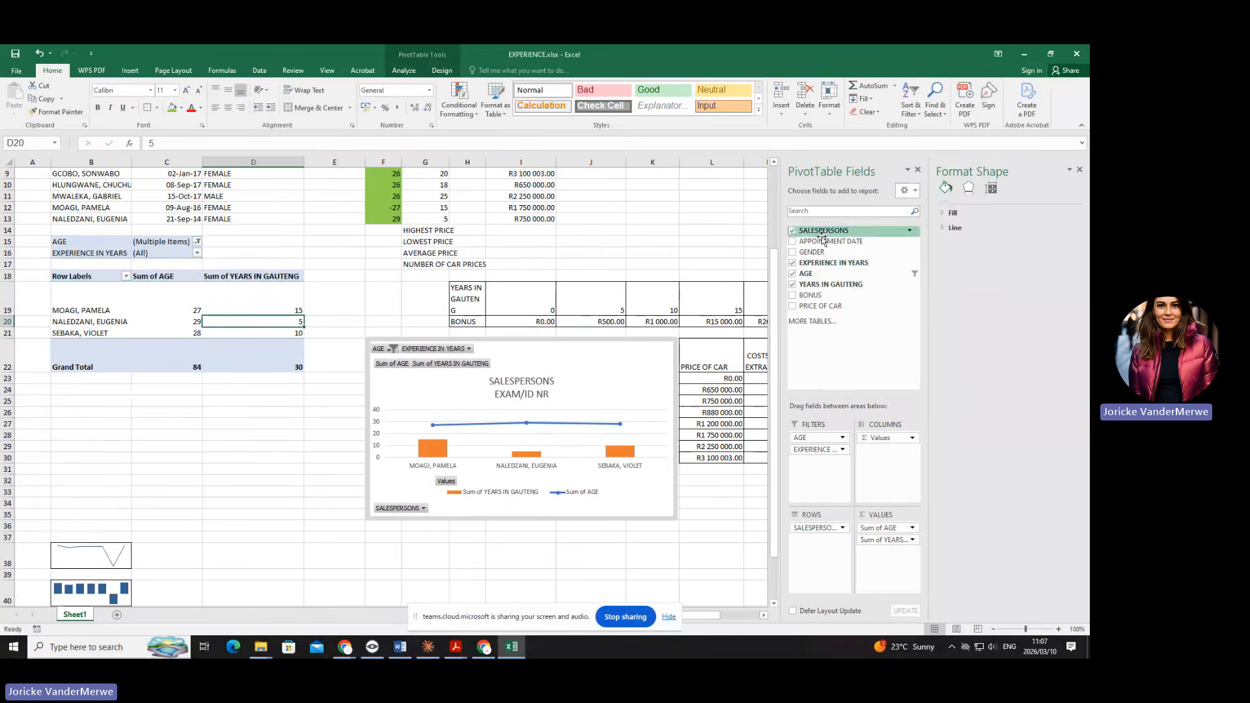
# Review the item choices in the PivotTable's AGE report filter without changing them, and select the AGE label in B15.
pyautogui.moveTo(837, 286)
pyautogui.mouseDown()
pyautogui.moveTo(835, 465)
pyautogui.moveTo(830, 303)
pyautogui.mouseUp()
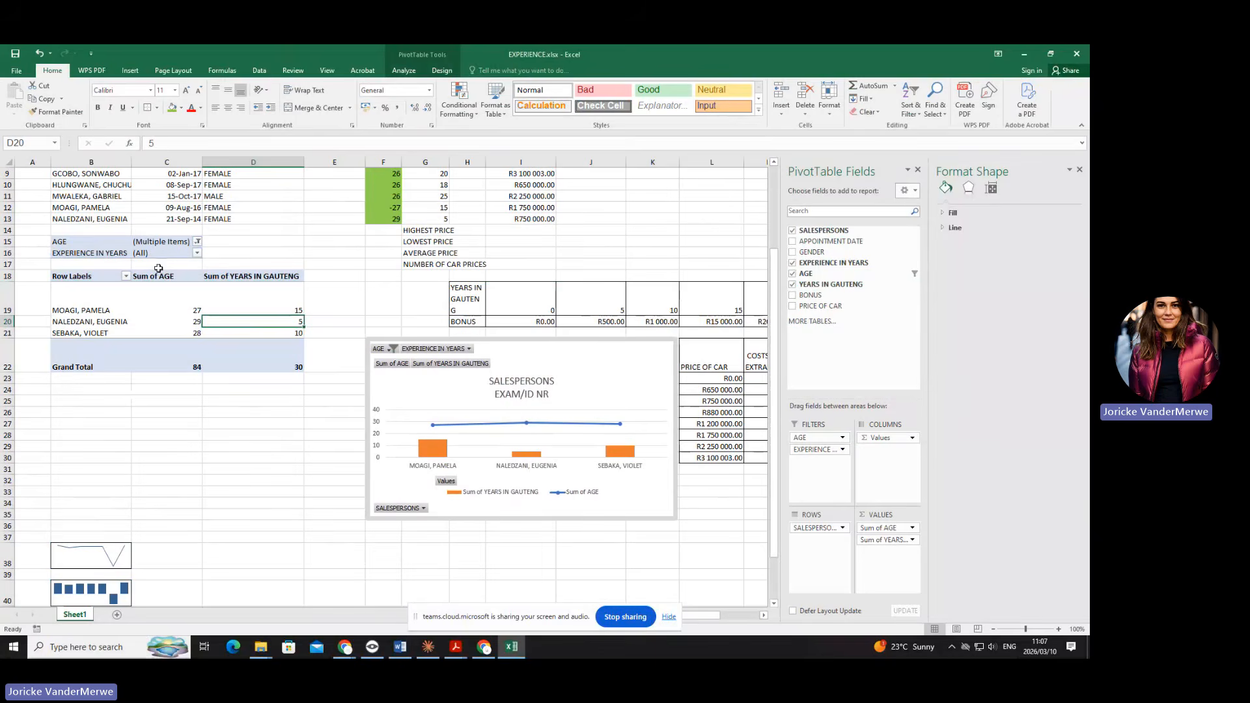
pyautogui.click(197, 242)
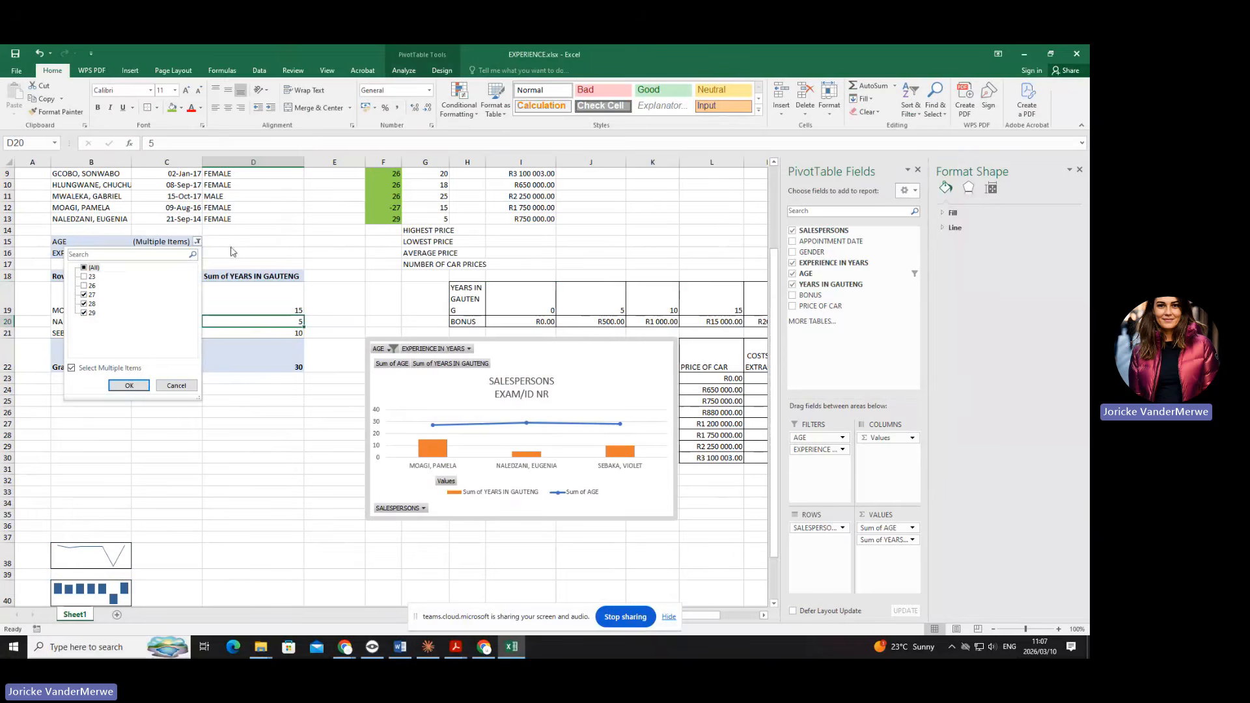
pyautogui.click(250, 244)
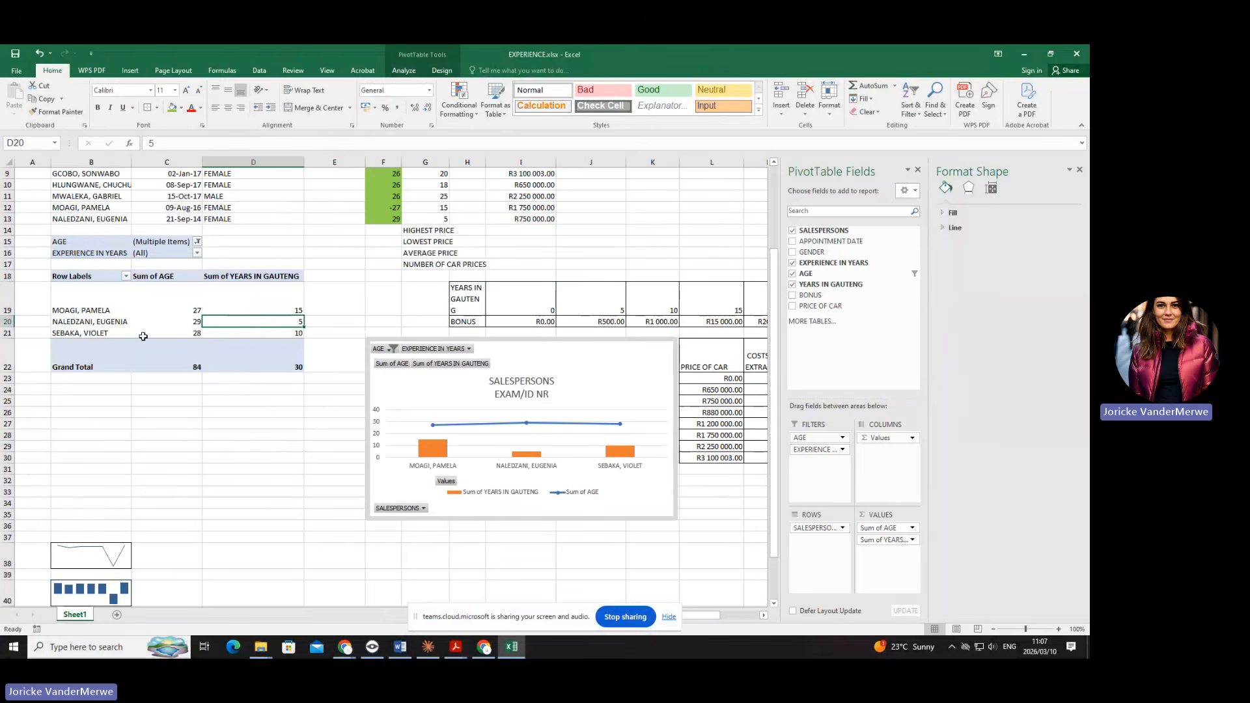
pyautogui.click(91, 251)
pyautogui.click(101, 242)
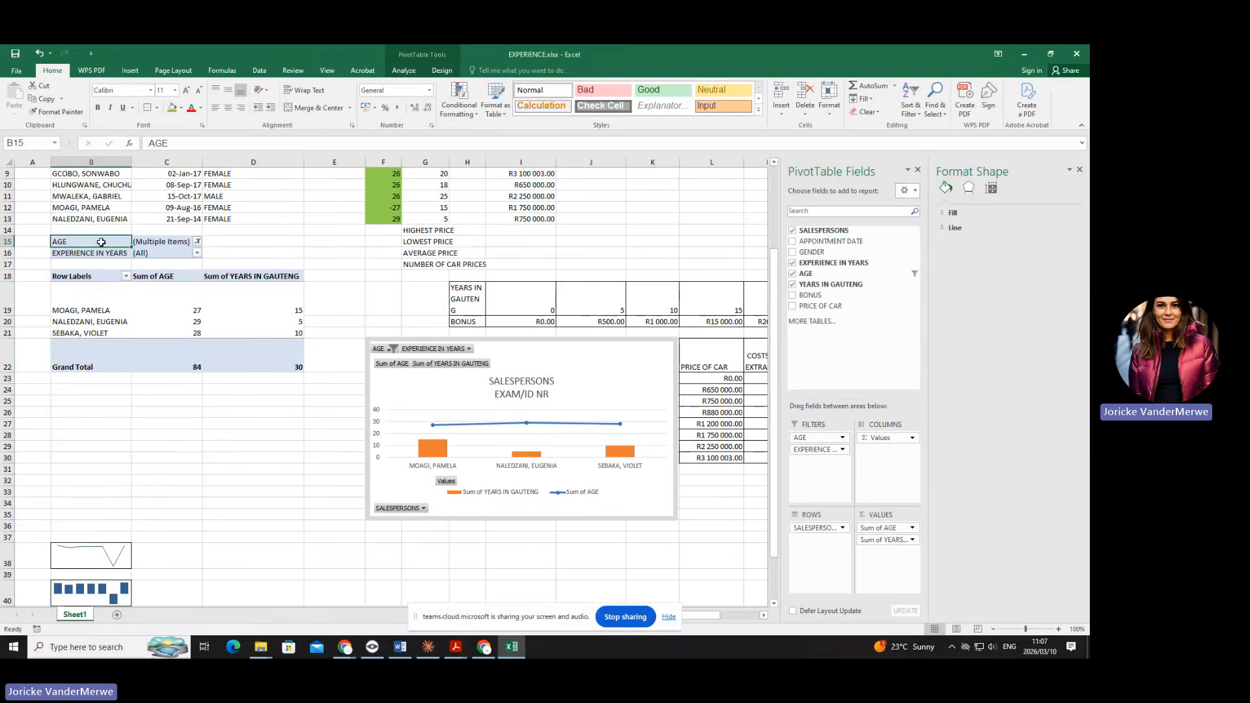
# Switch from the workbook to the Chrome window with the ongoing Teams meeting.
pyautogui.click(483, 646)
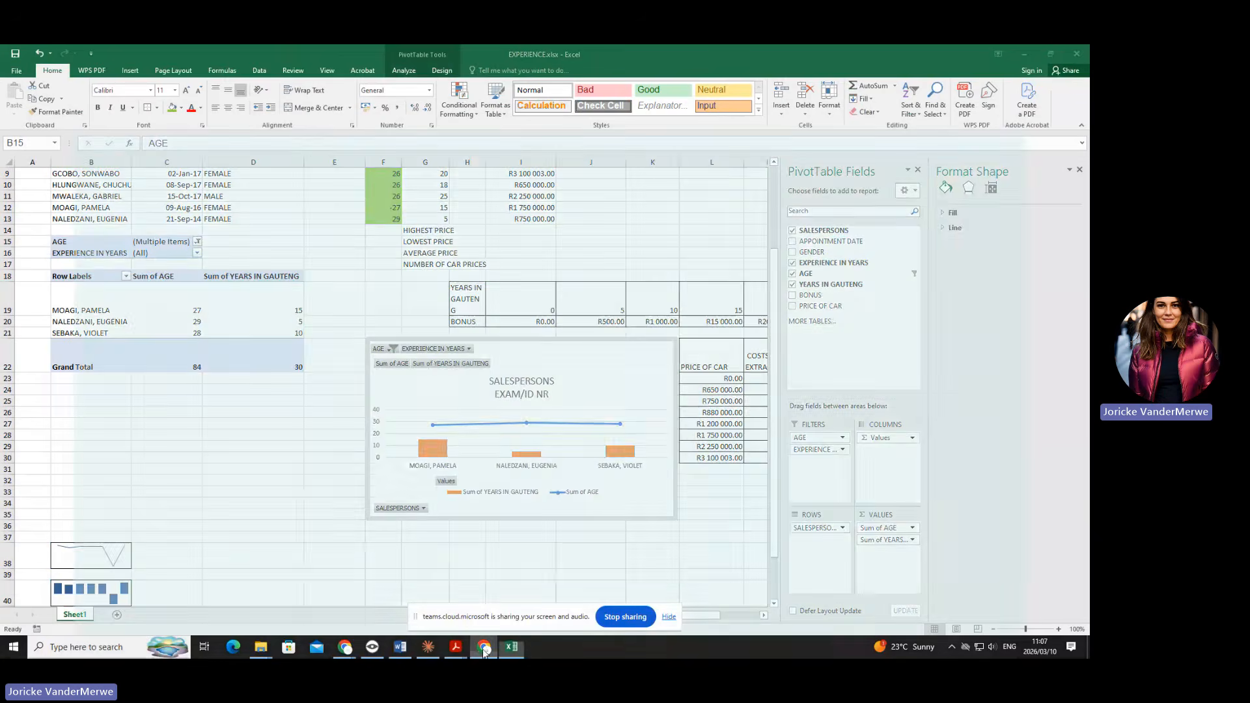
pyautogui.click(483, 646)
pyautogui.moveTo(345, 647)
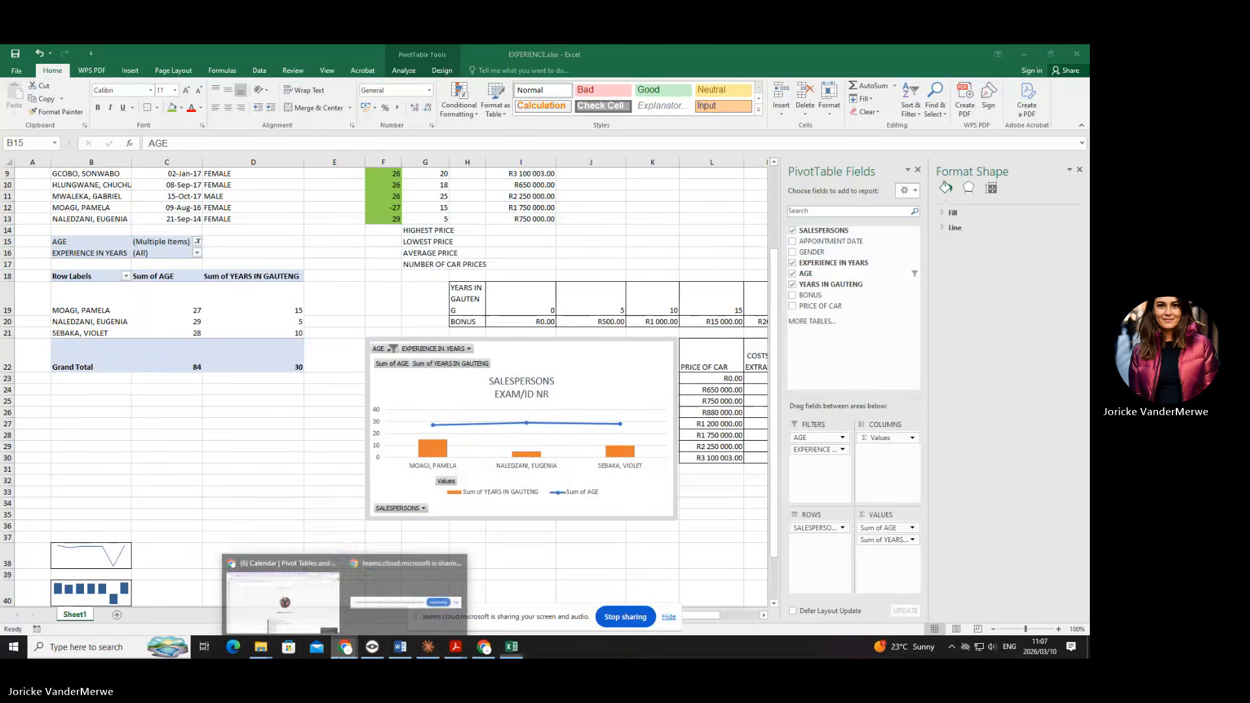
pyautogui.click(290, 613)
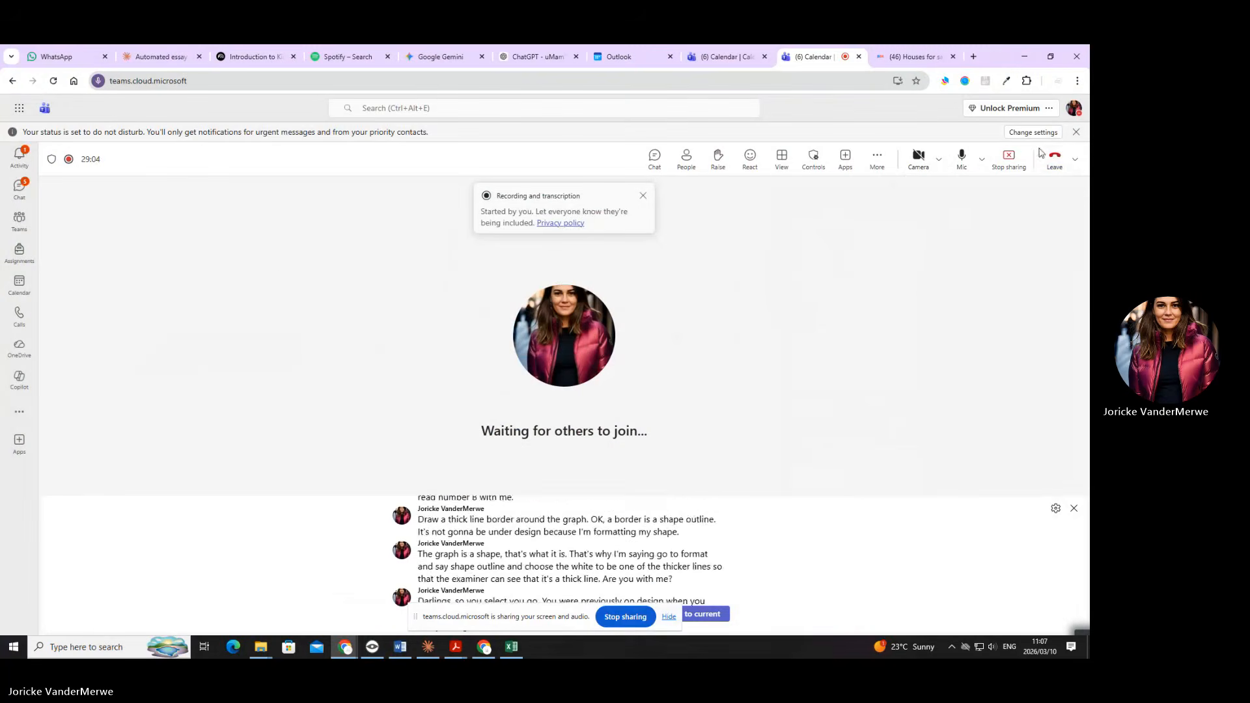